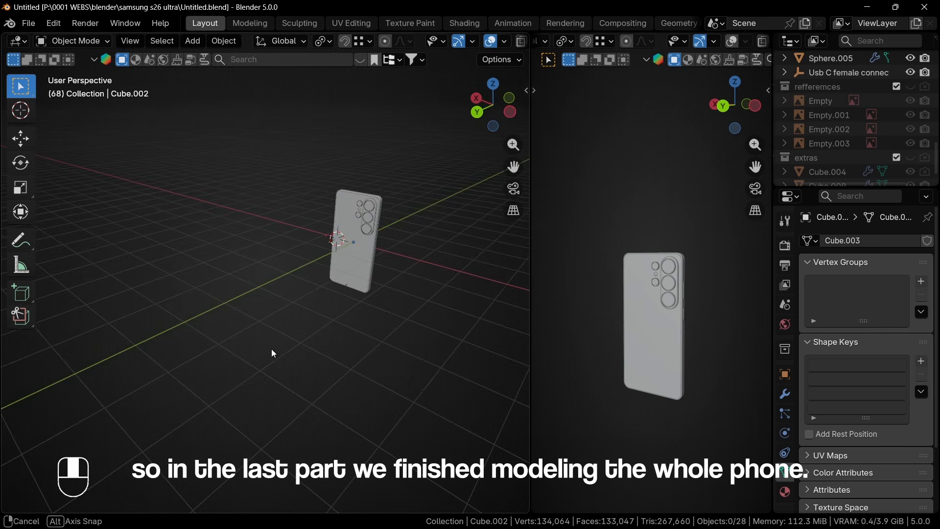
Step: Select the phone's front panel in front view and snap the 3D cursor to it
scroll(260, 248, "up", 3)
key("KP_1")
left_click(266, 292)
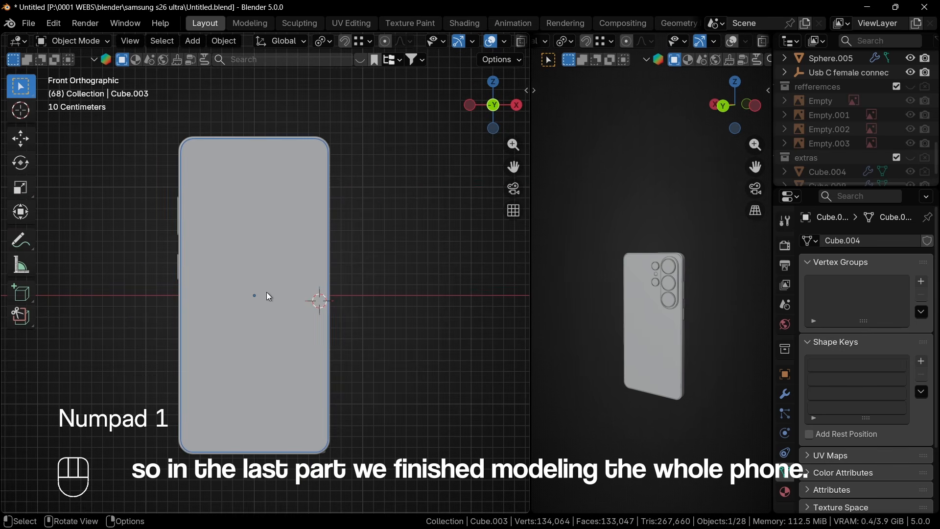
key("shift+s")
left_click(278, 367)
Step: Add a cube-shaped empty at the 3D cursor on the phone's front panel
middle_click_drag(277, 367, 306, 362, "shift")
key("shift+a")
mouse_move(298, 356)
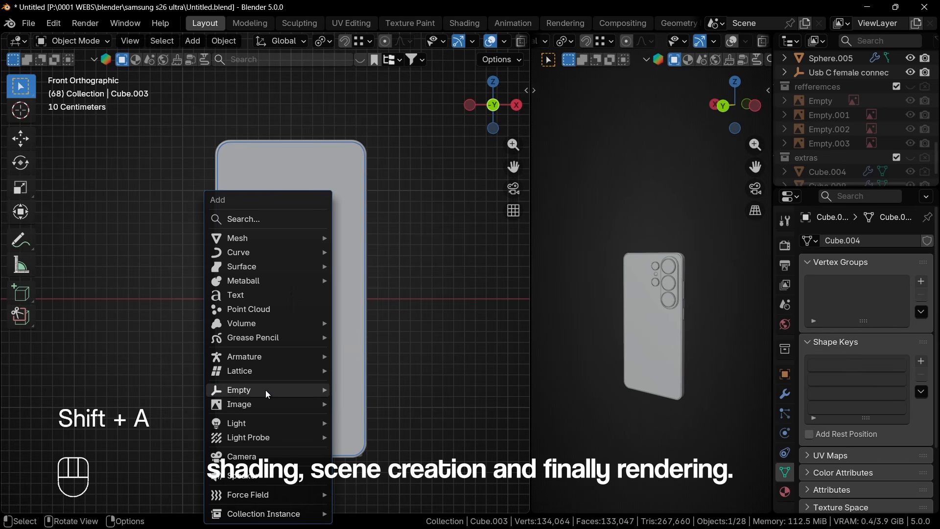
mouse_move(265, 390)
left_click(356, 443)
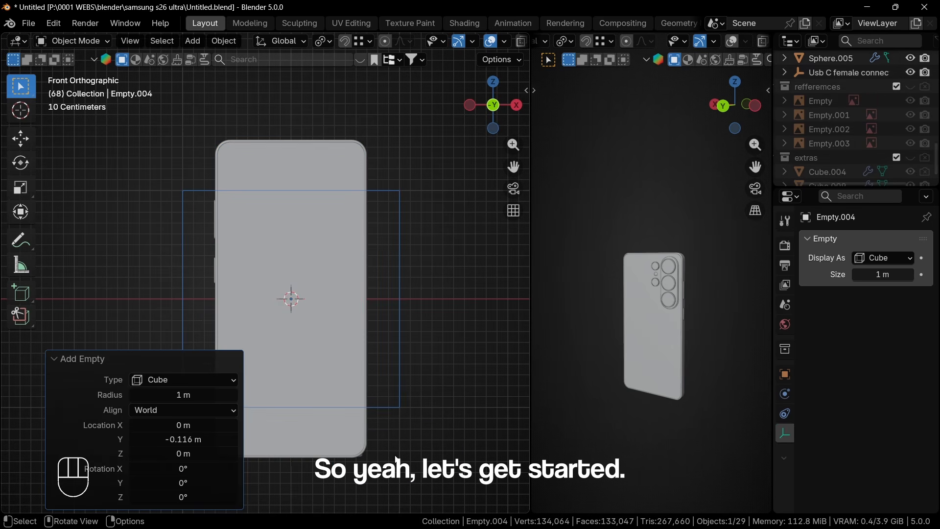
Step: Scale the empty about 1.5 times along Z and move it about 0.115 m along Y to enclose the phone
key("s")
key("z")
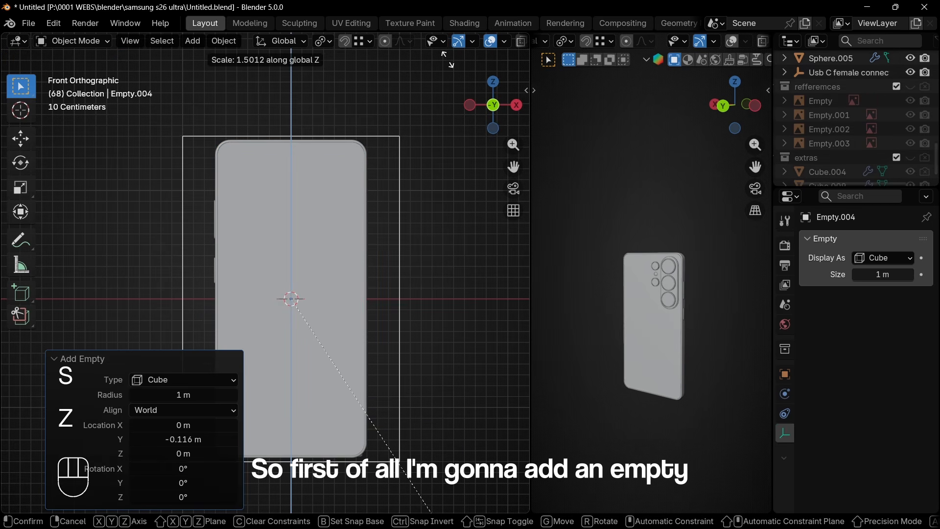
left_click(451, 55)
key("g")
key("y")
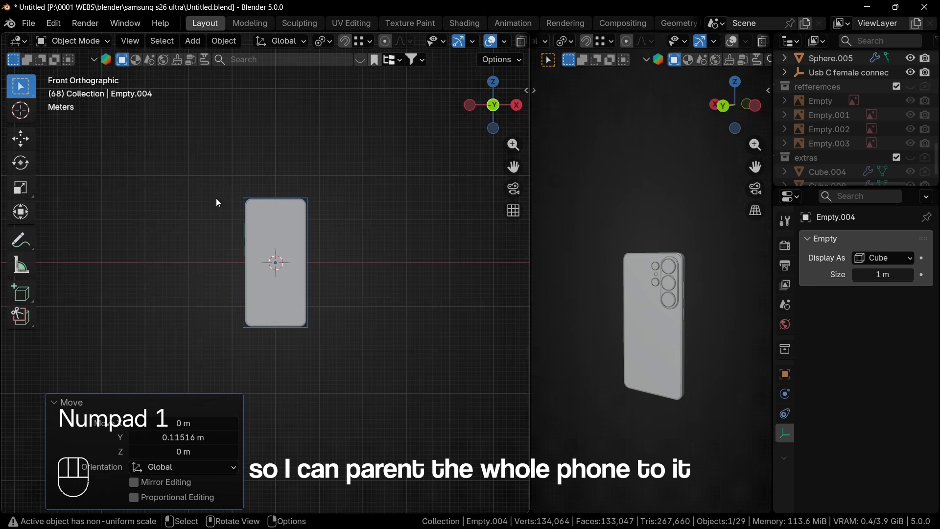
Step: Select all phone parts with the cube empty active and parent them to it using Object (Keep Transform)
left_click_drag(212, 181, 412, 326)
scroll(345, 324, "up", 5)
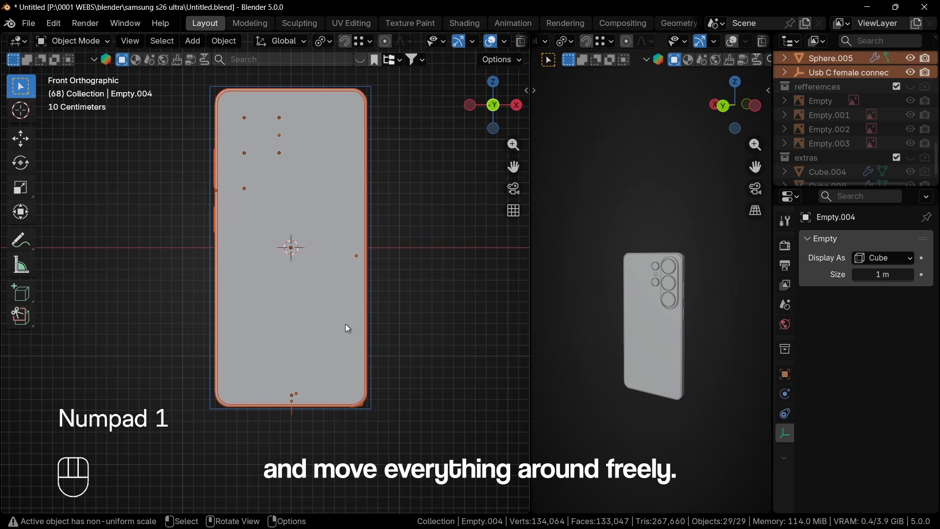
scroll(289, 227, "down", 5)
middle_click_drag(370, 360, 296, 319)
scroll(333, 251, "up", 5)
middle_click_drag(378, 183, 334, 311, "shift")
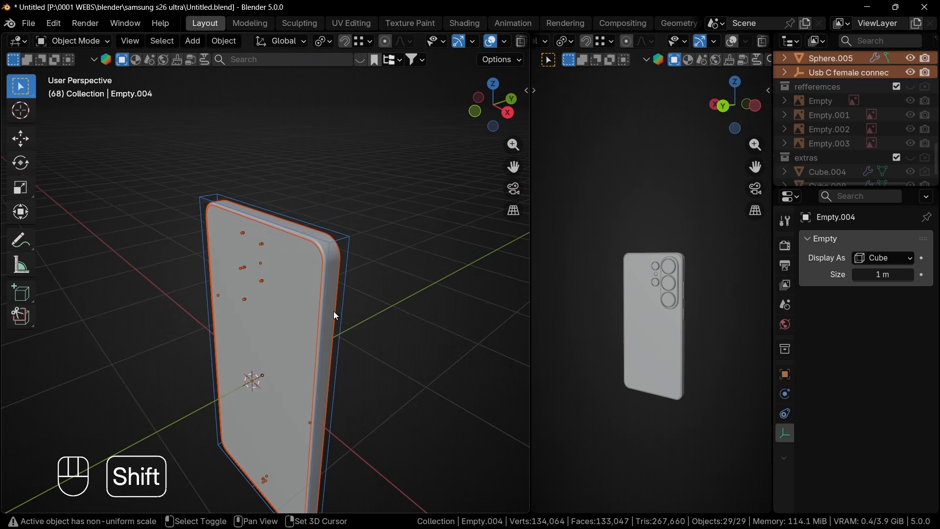
key("ctrl+p")
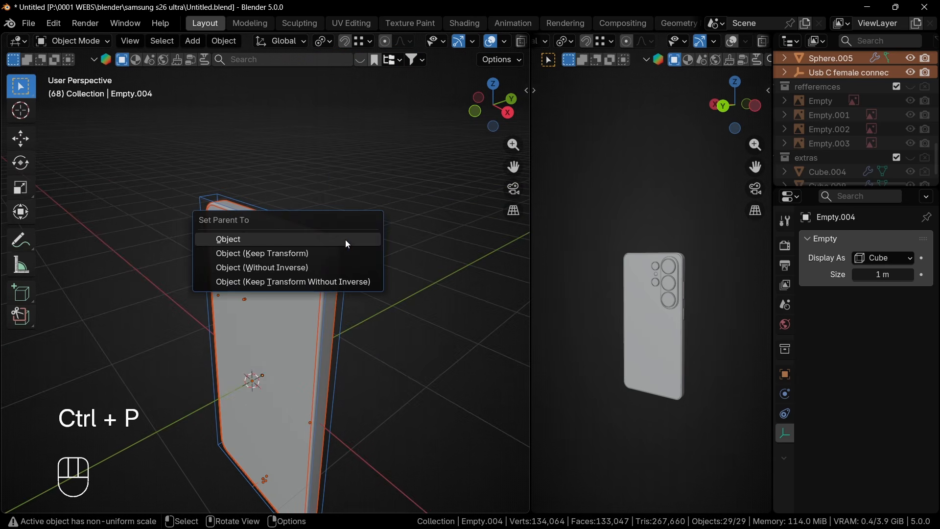
left_click(305, 252)
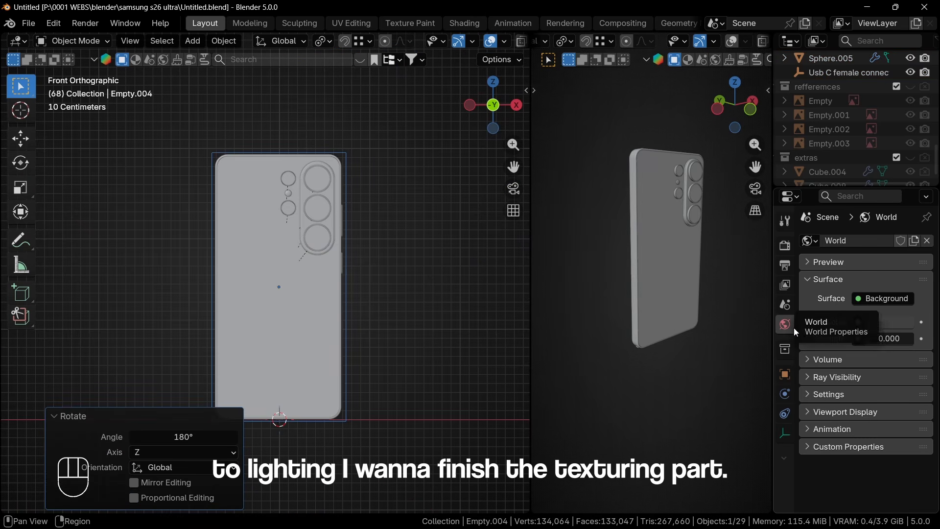
Step: Widen the properties editor and open the Easy HDRI add-on's settings in the main viewport
left_click_drag(774, 314, 714, 310)
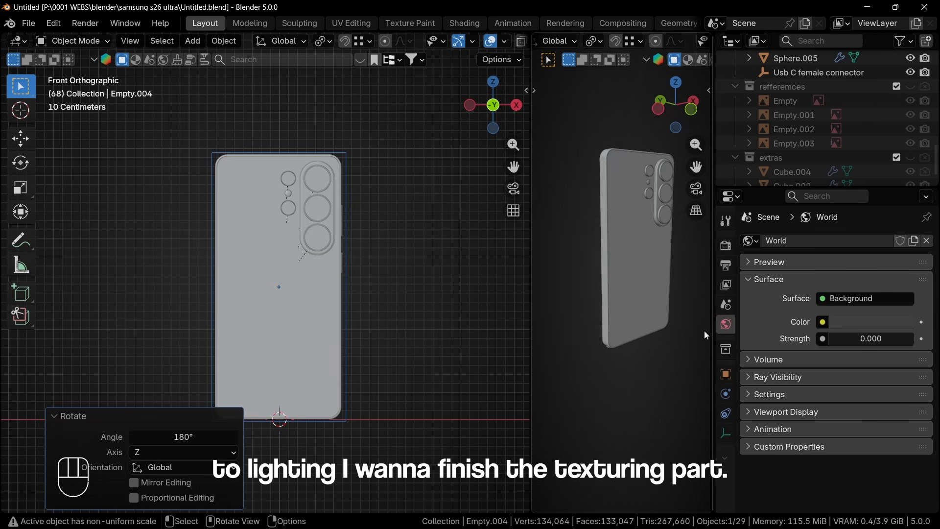
middle_click_drag(679, 307, 665, 325, "shift")
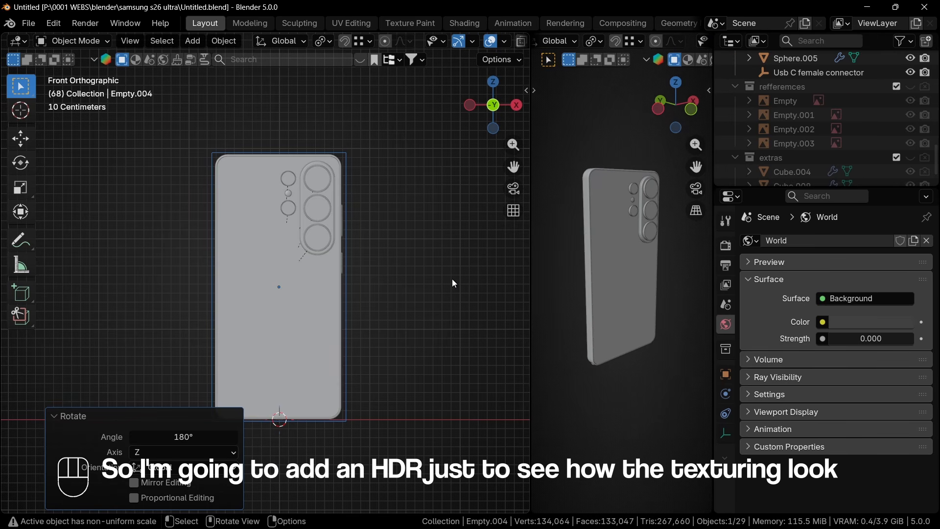
key("n")
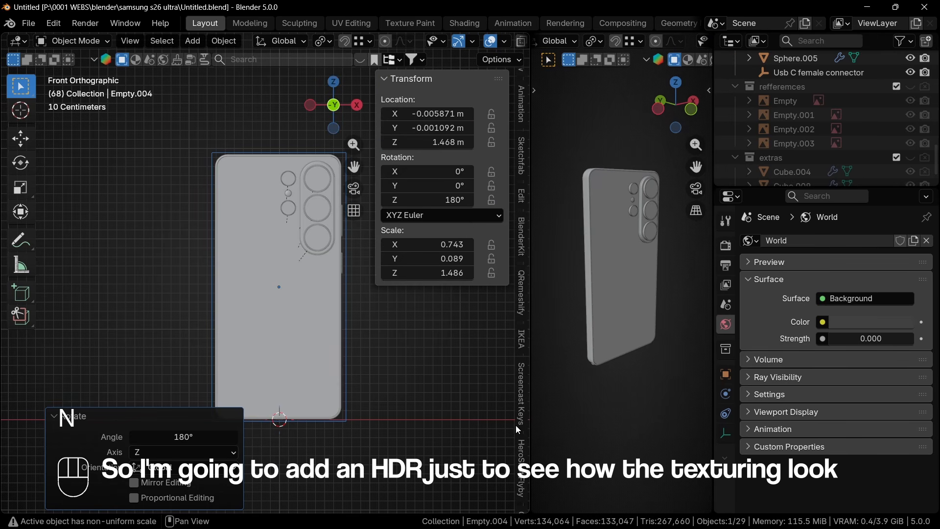
scroll(516, 428, "down", 4)
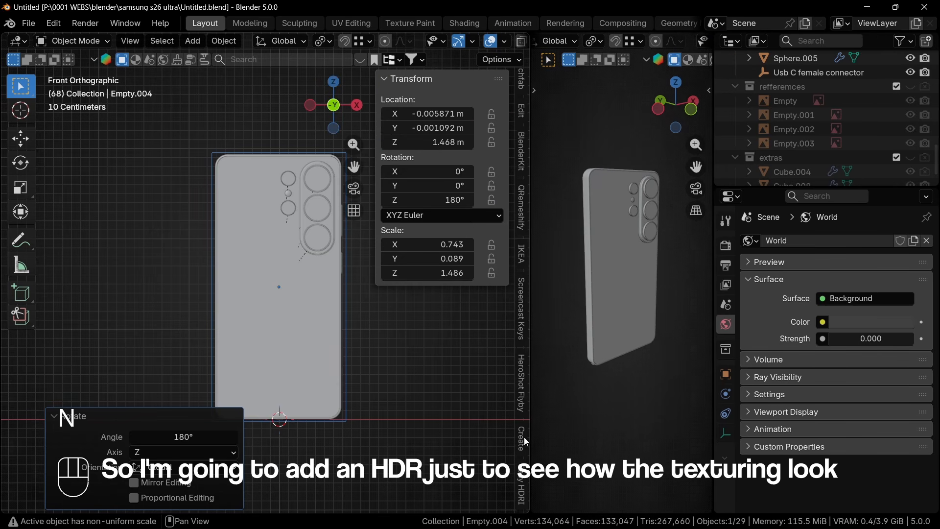
left_click(520, 476)
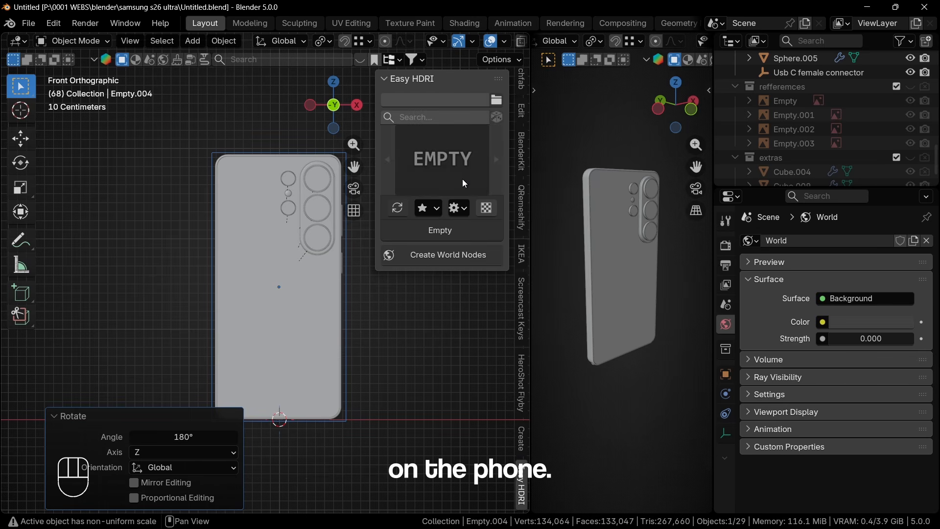
Step: Load the folder M:\HDRI\ as the Easy HDRI image source
left_click(496, 100)
scroll(518, 309, "down", 5)
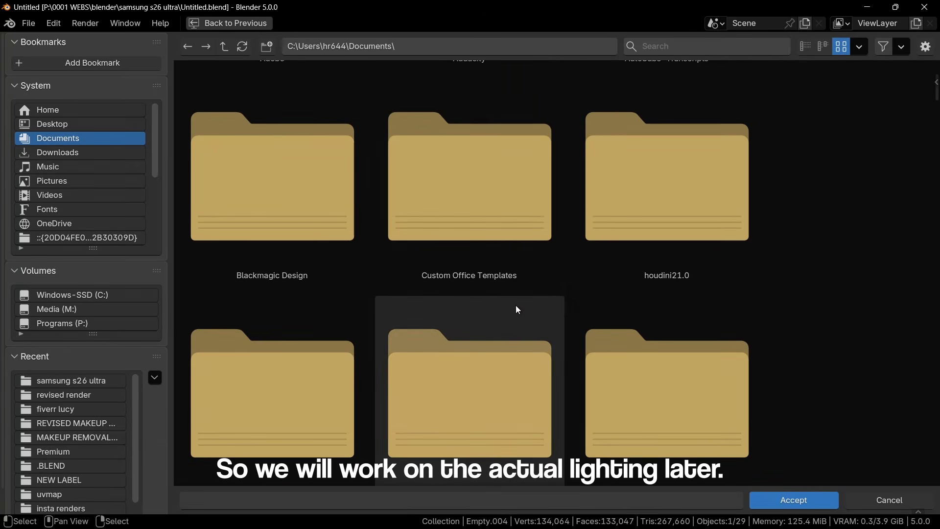
left_click(102, 309)
scroll(606, 270, "down", 5)
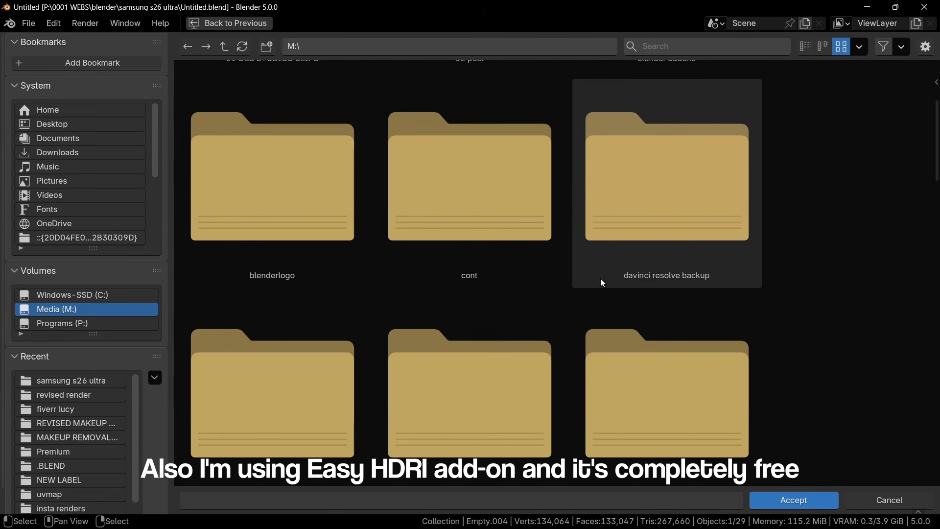
left_click(691, 288)
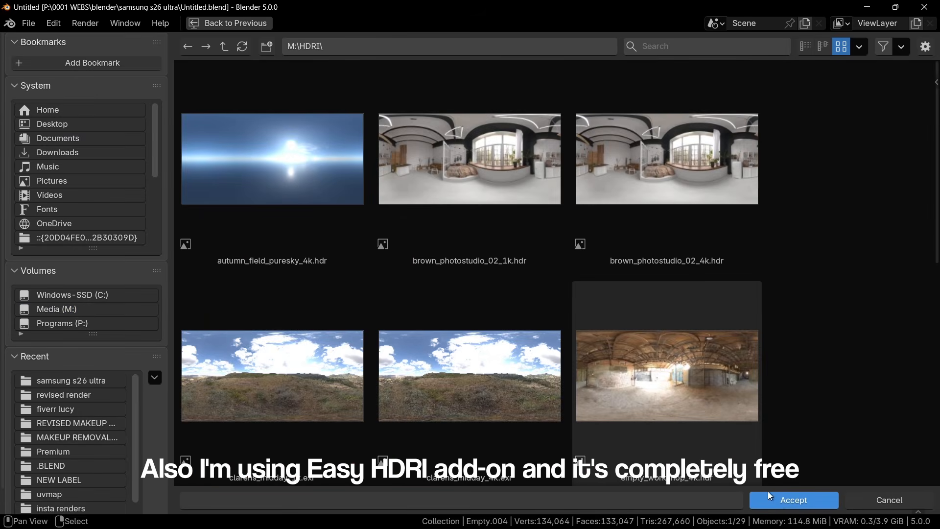
left_click(791, 500)
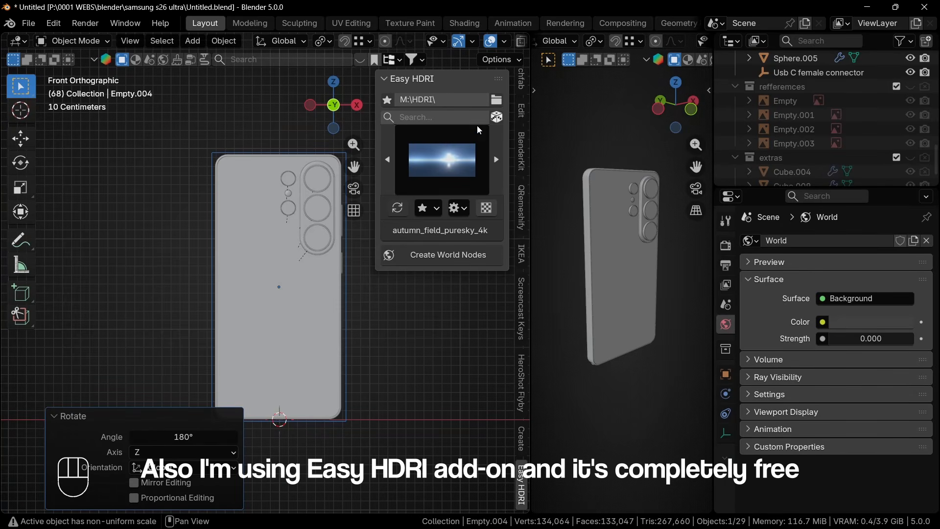
Step: Choose the empty_workshop_4k image as the environment HDRI
left_click(471, 140)
left_click(470, 162)
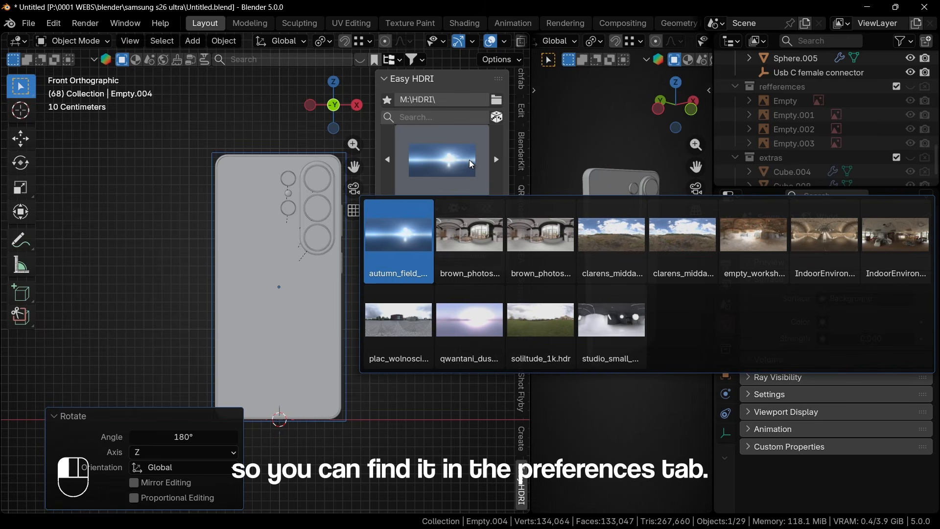
left_click(749, 255)
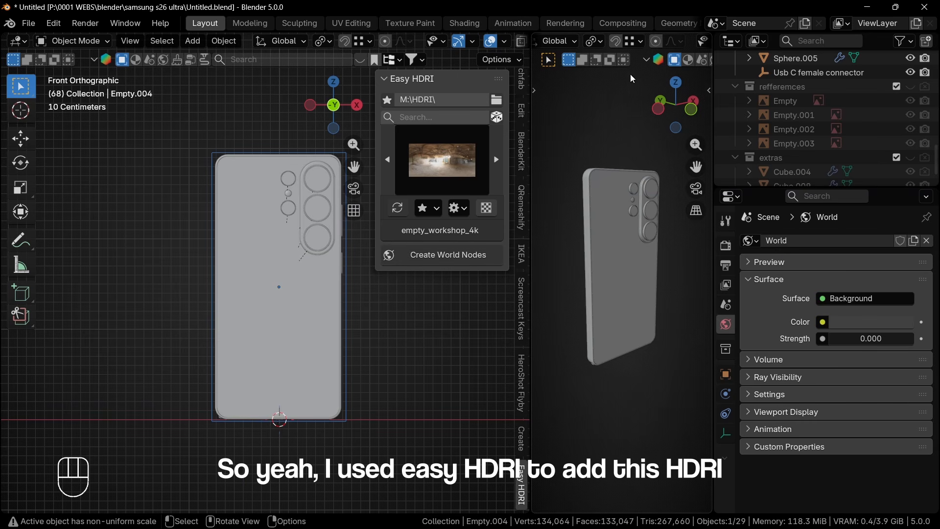
Step: Create the Easy HDRI world nodes, show the preview viewport in rendered shading and save the file
scroll(656, 43, "down", 3)
left_click(434, 256)
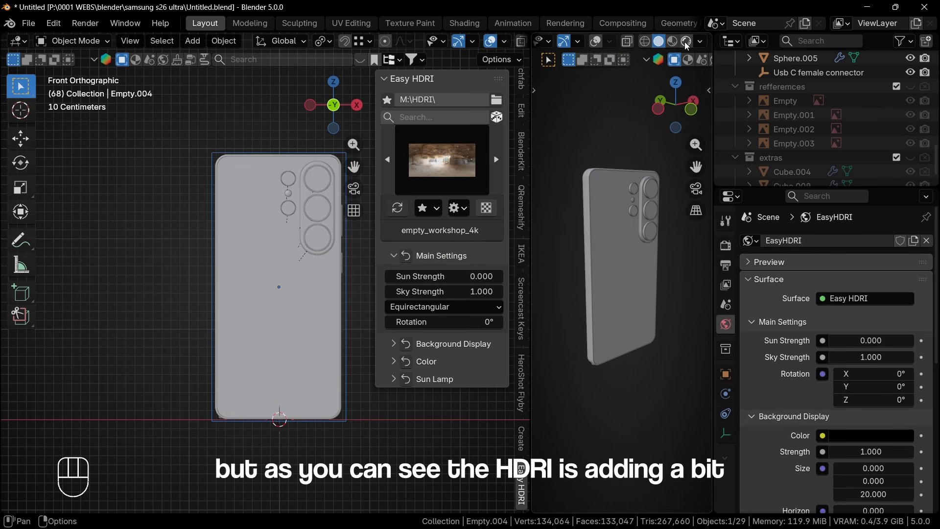
left_click(686, 42)
key("ctrl+s")
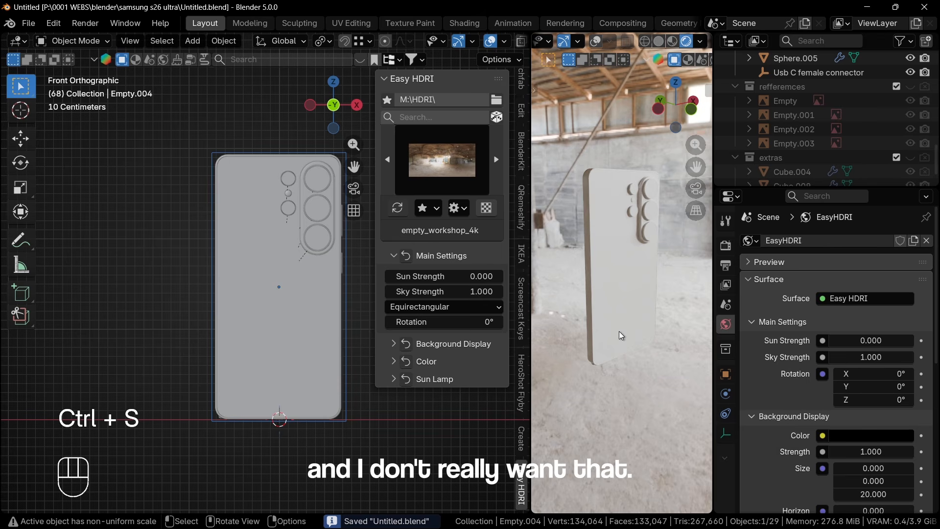
Step: Turn the Saturation of the Easy HDRI world all the way down to remove its colour tint
middle_click_drag(619, 330, 609, 257)
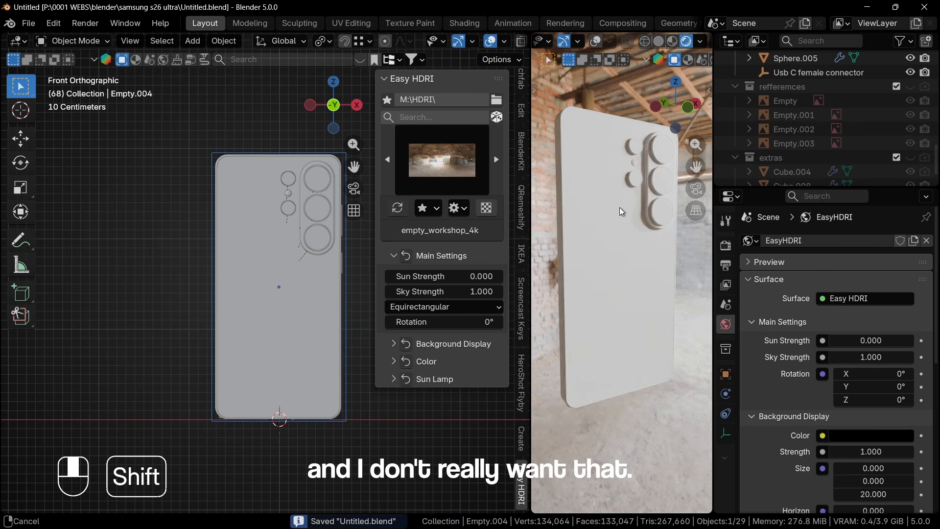
middle_click_drag(619, 207, 617, 187, "shift")
scroll(622, 300, "up", 5)
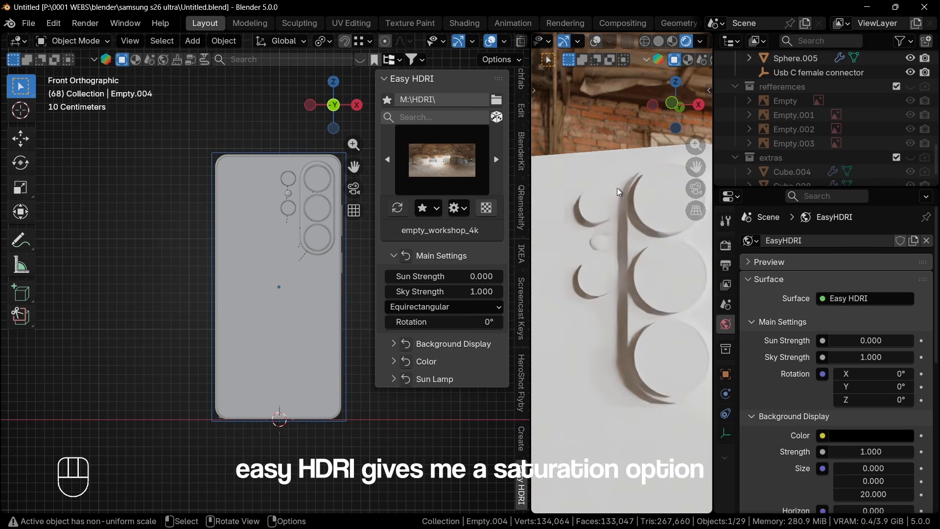
scroll(856, 429, "down", 10)
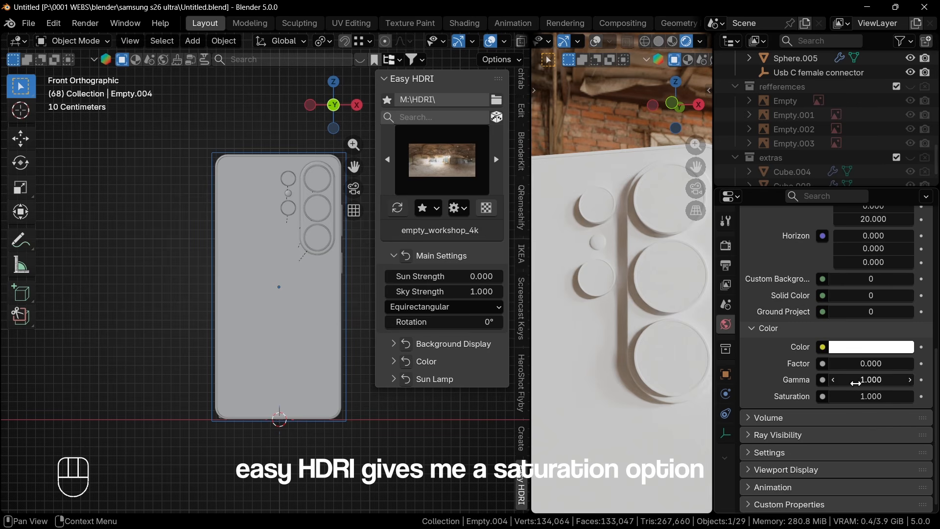
left_click_drag(883, 401, 830, 381)
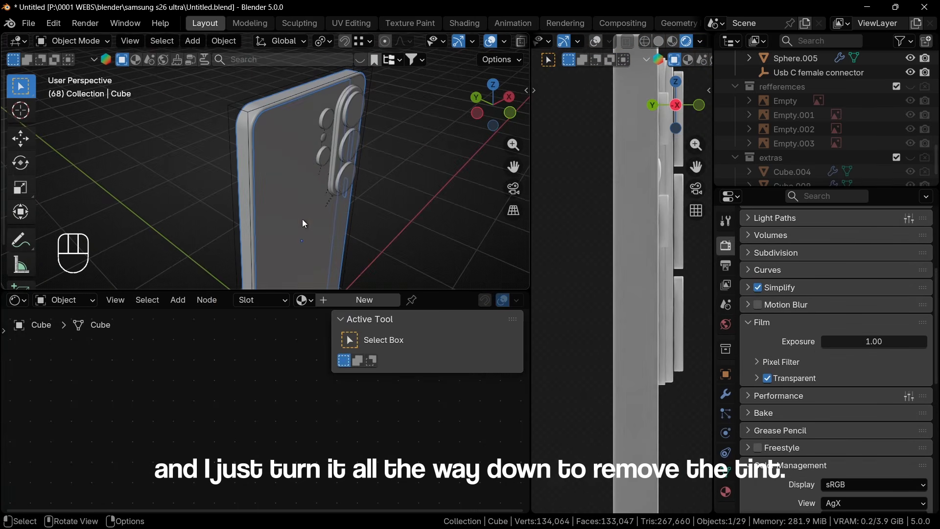
Step: Create a new material for the phone's frame and name it "metal frame white"
left_click(350, 299)
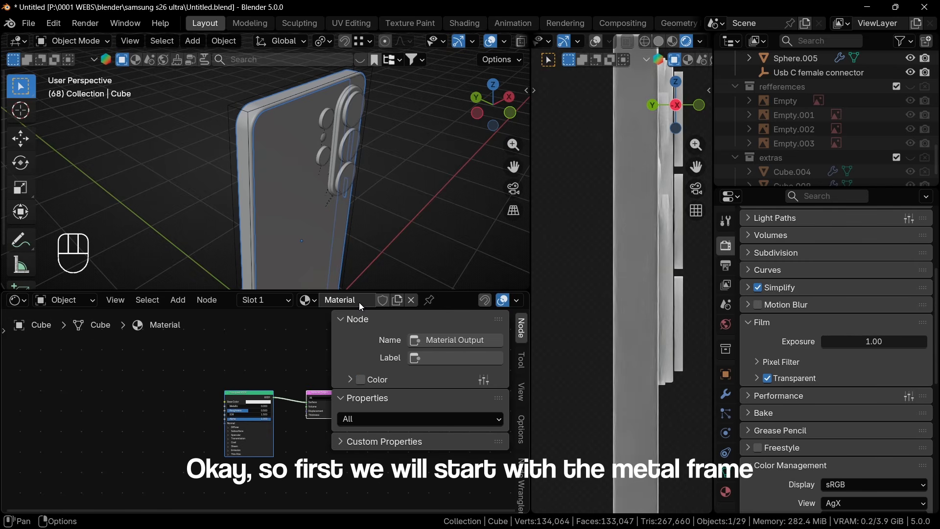
double_click(359, 302)
type("metal fr")
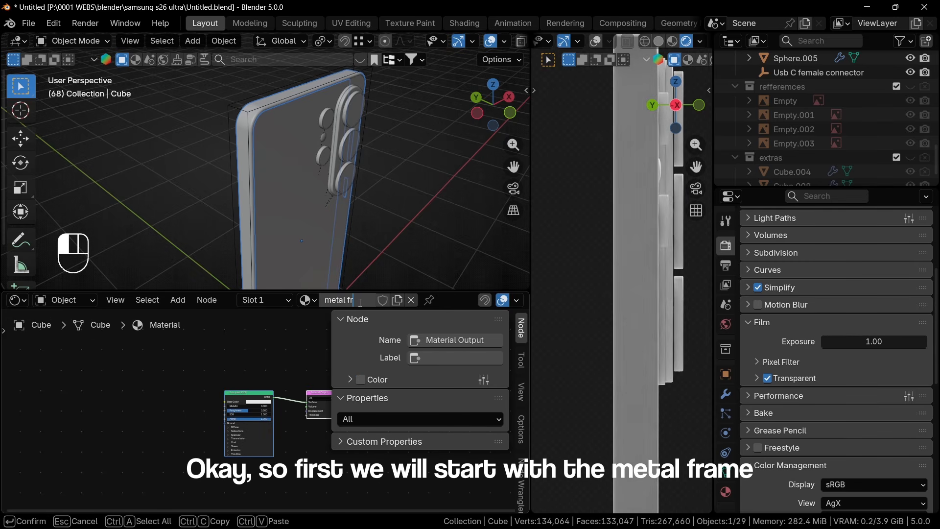
type("ame white")
key("Return")
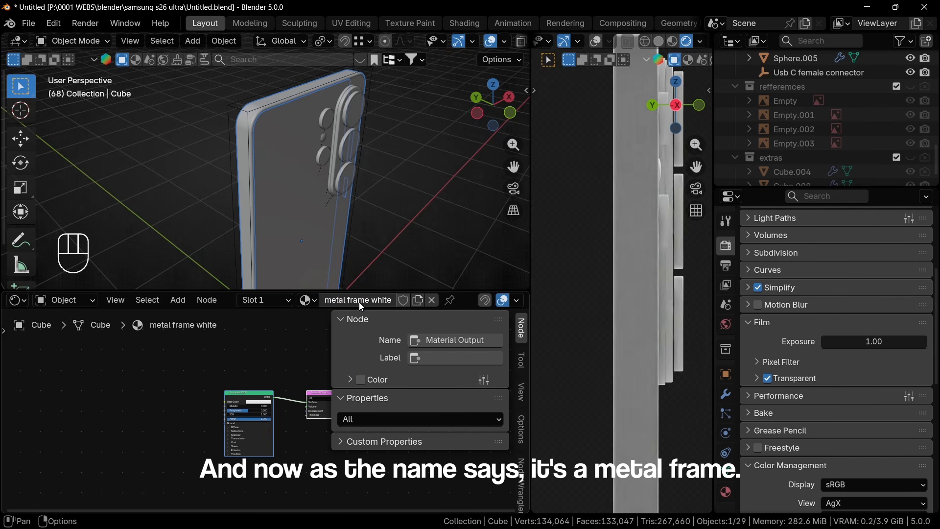
Step: Raise the Metallic value of the frame material's Principled BSDF to 0.991
scroll(192, 422, "up", 5)
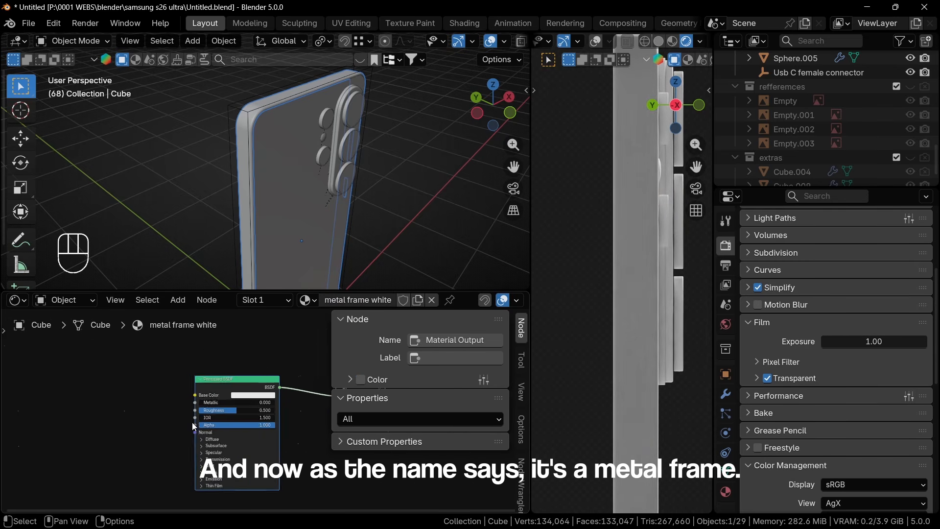
left_click(248, 391)
scroll(137, 422, "up", 2)
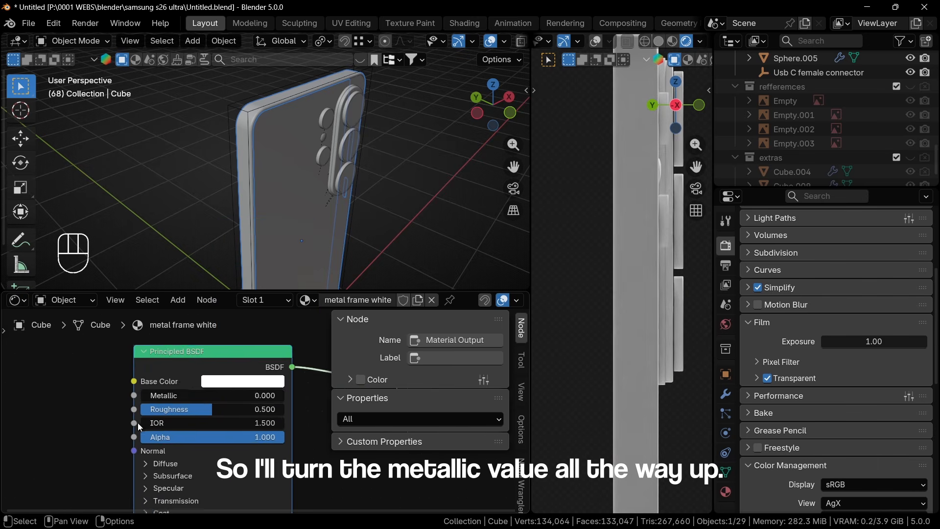
scroll(137, 422, "up", 1)
left_click_drag(164, 395, 283, 395)
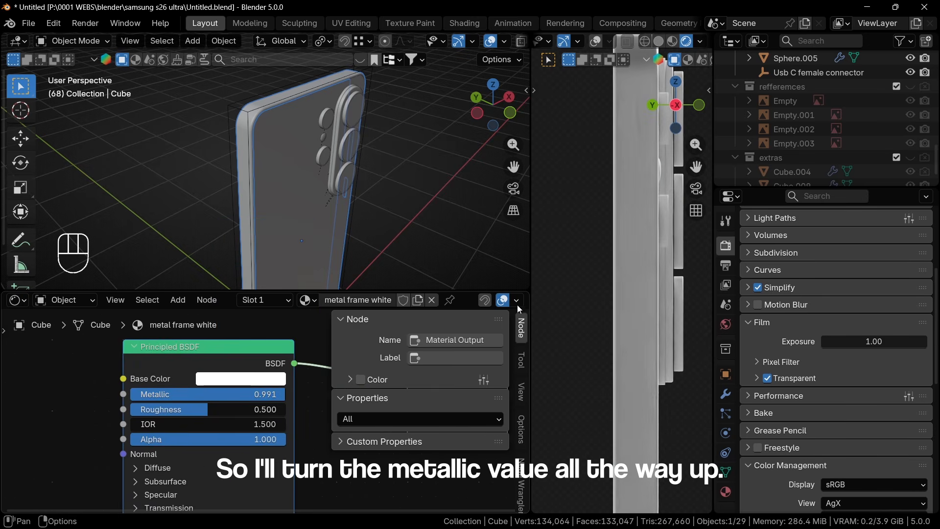
Step: Lower the Roughness of the frame material's Principled BSDF, checking the phone's corner in the rendered preview
middle_click_drag(610, 277, 578, 304)
middle_click_drag(636, 308, 659, 308, "shift")
scroll(588, 304, "up", 5)
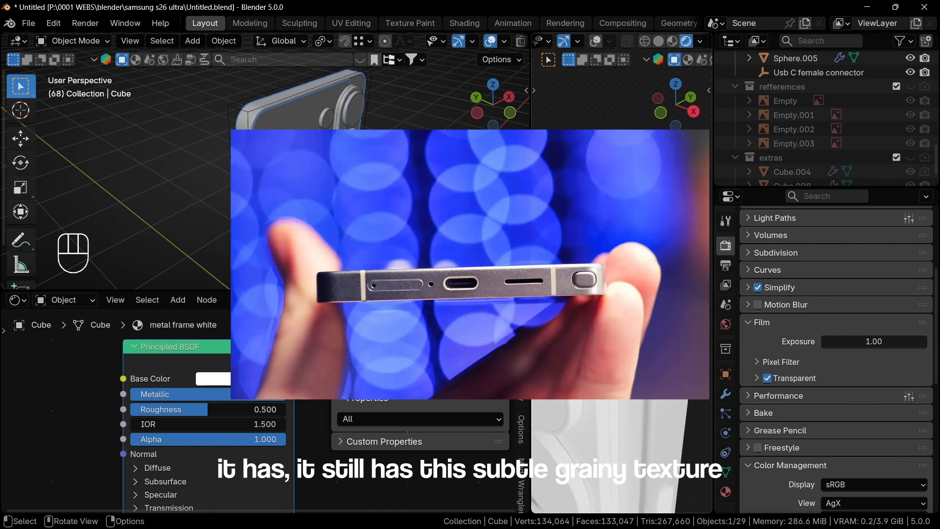
scroll(230, 412, "up", 6)
middle_click_drag(165, 447, 240, 404)
left_click_drag(247, 364, 210, 364)
scroll(215, 388, "down", 3)
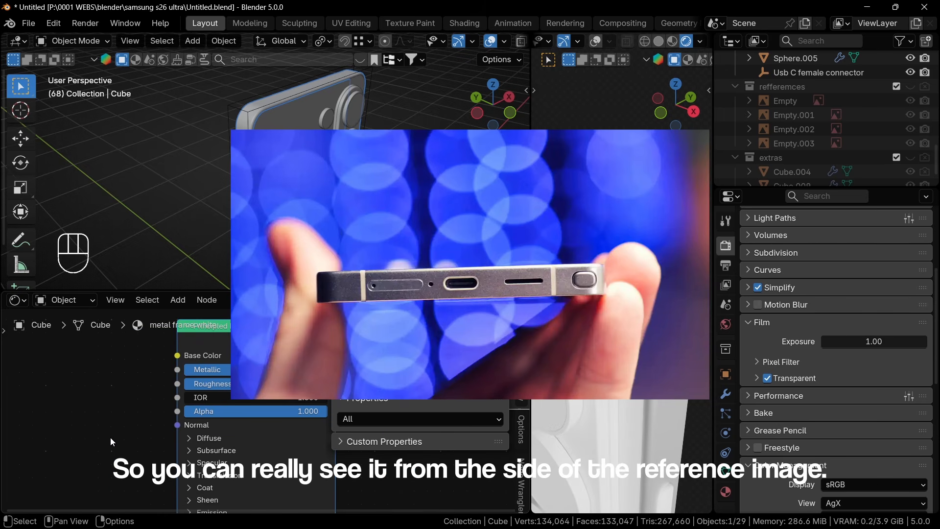
middle_click_drag(110, 436, 224, 409)
left_click_drag(164, 386, 166, 385)
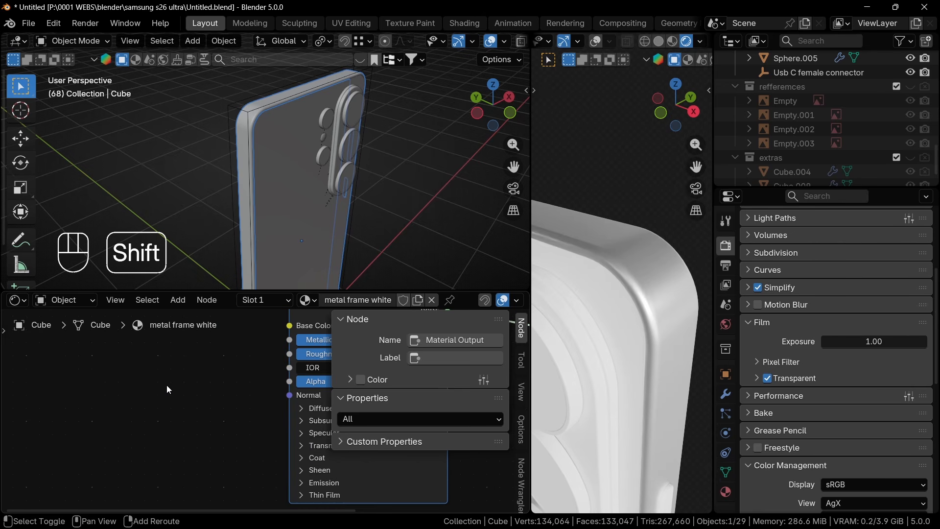
Step: Add a Noise Texture node to the frame material and preview it on the phone's surface
key("shift+a")
type("noise")
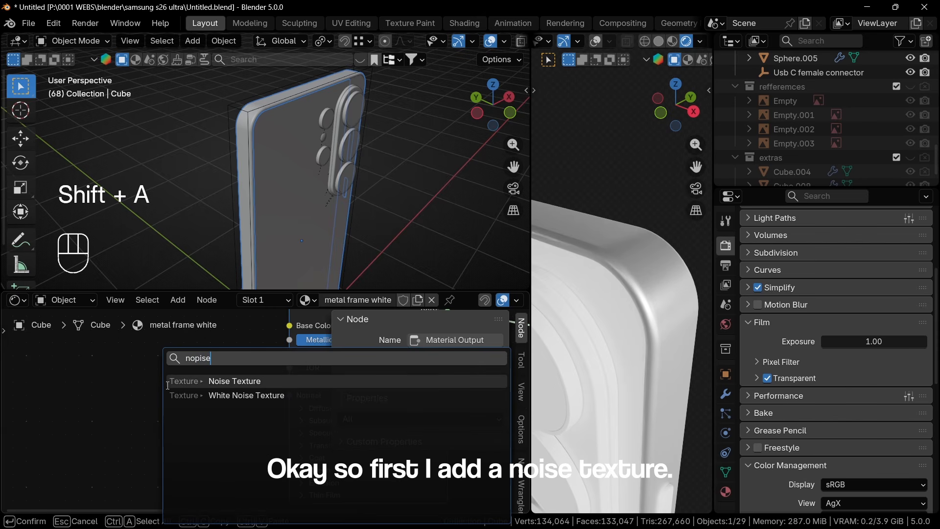
key("Return")
left_click(138, 368)
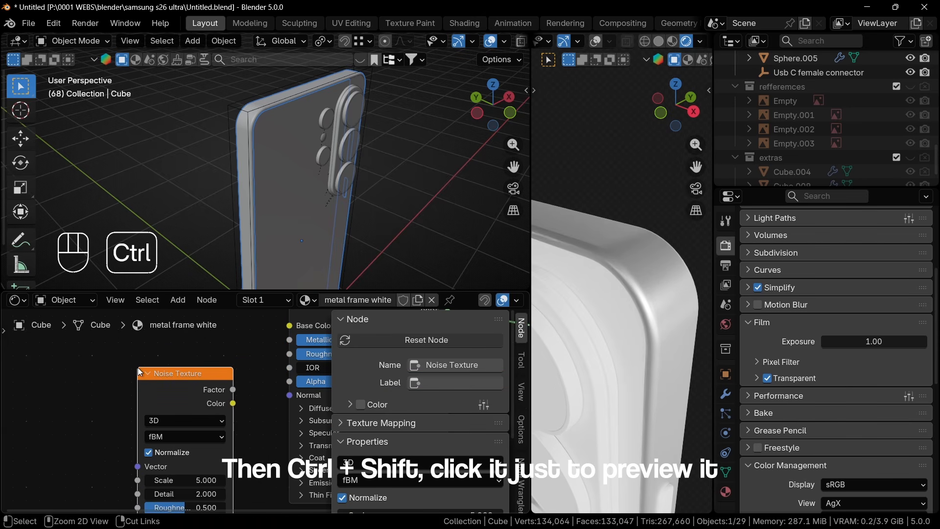
left_click(175, 373, "ctrl+shift")
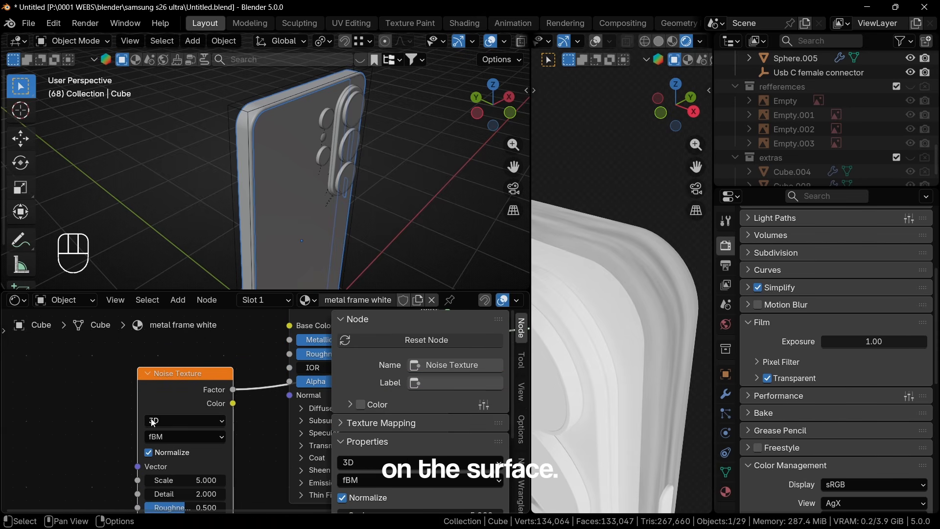
Step: Add Texture Coordinate and Mapping nodes to the Noise Texture and drive the mapping from Object coordinates
key("ctrl+t")
middle_click_drag(163, 398, 280, 380)
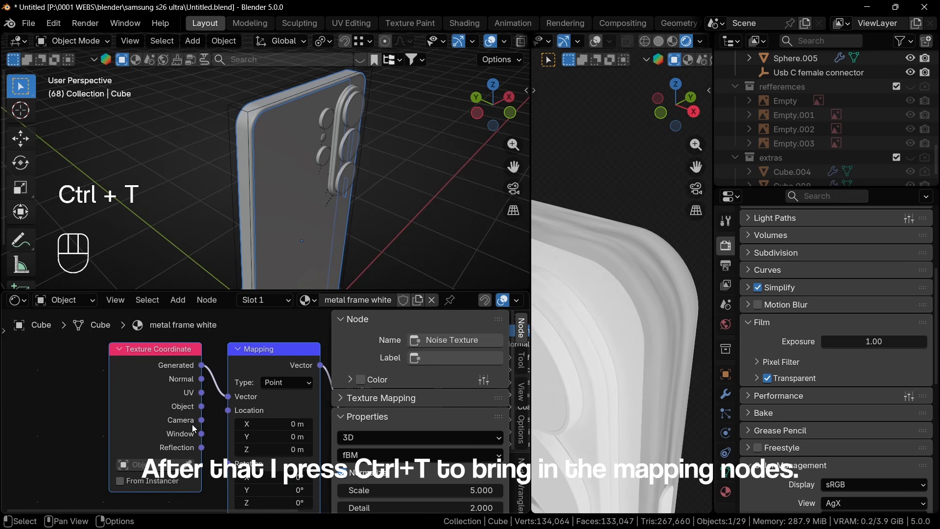
left_click_drag(201, 406, 229, 396)
scroll(235, 442, "down", 1)
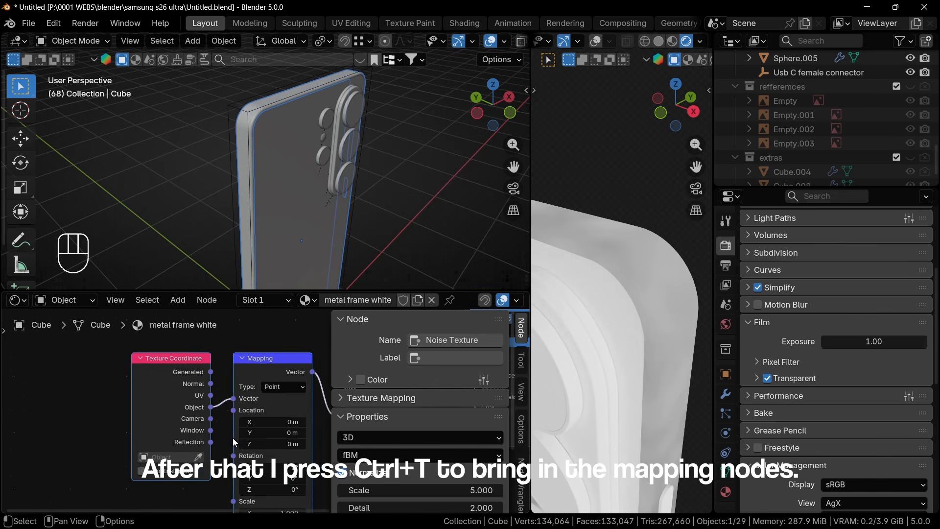
Step: Set the Noise Texture's Scale to 500 and inspect the grain up close on the frame's corner
scroll(234, 443, "down", 2)
middle_click_drag(266, 441, 89, 422)
left_click(185, 409)
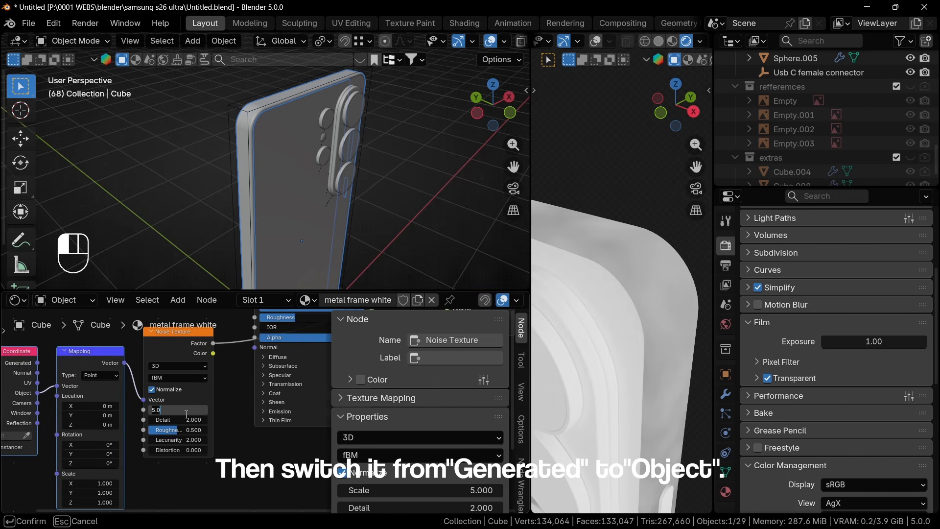
type("500")
key("Return")
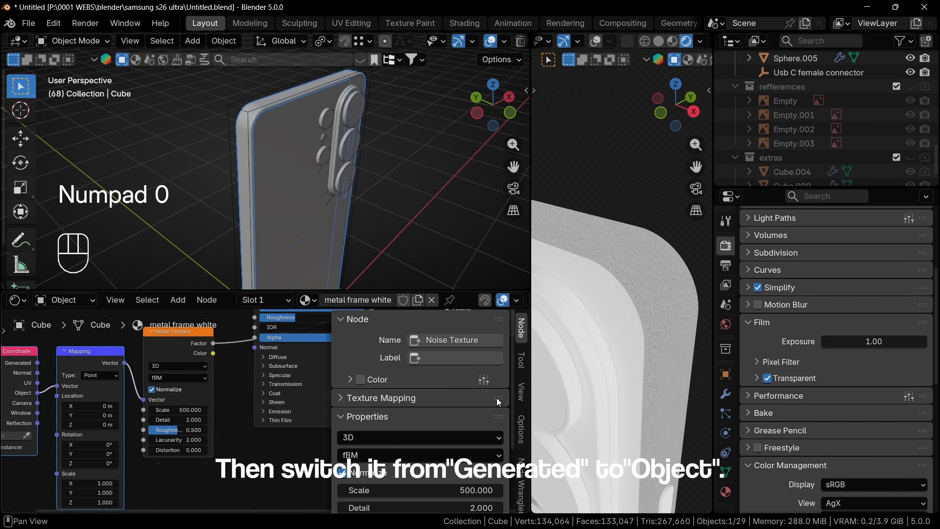
middle_click_drag(625, 304, 583, 307)
scroll(583, 307, "up", 4)
scroll(584, 313, "down", 1)
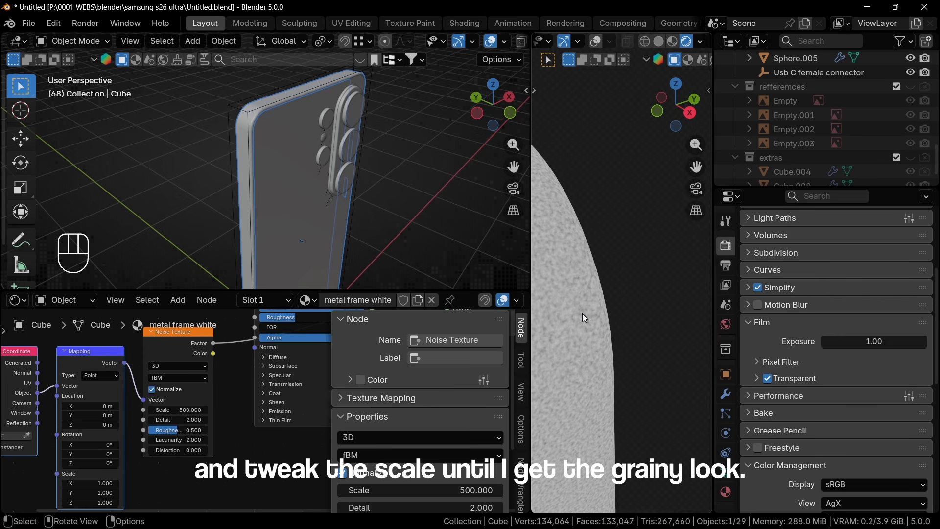
Step: Move the coordinate, mapping and noise nodes away from the Principled BSDF to make room between them
scroll(81, 393, "down", 3)
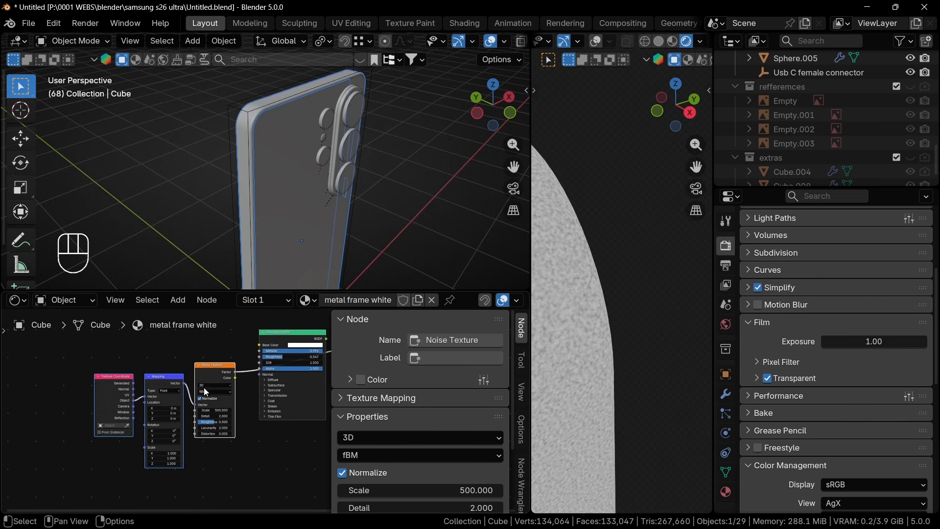
left_click_drag(203, 377, 92, 380)
scroll(563, 340, "down", 5)
middle_click_drag(611, 344, 704, 351, "shift")
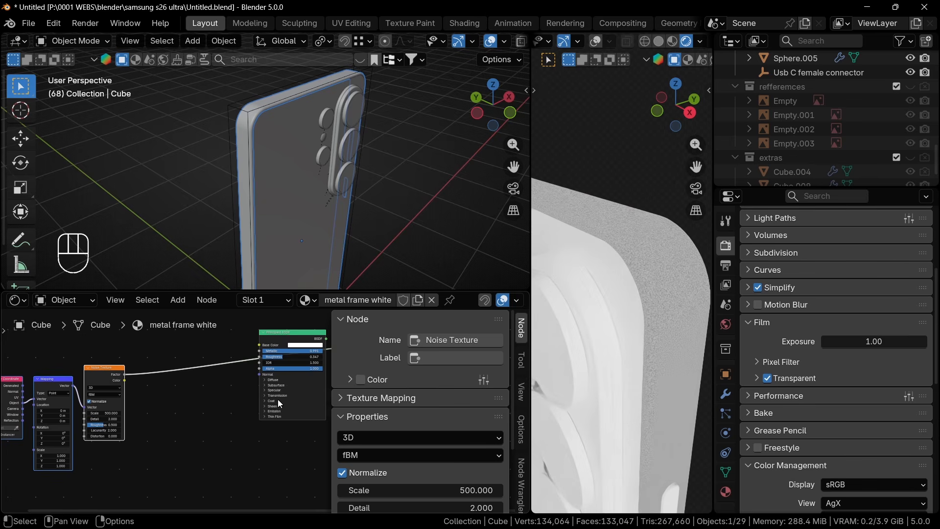
Step: Insert a Color Ramp node on the link coming out of the Noise Texture's Factor output
key("shift+a")
type("color")
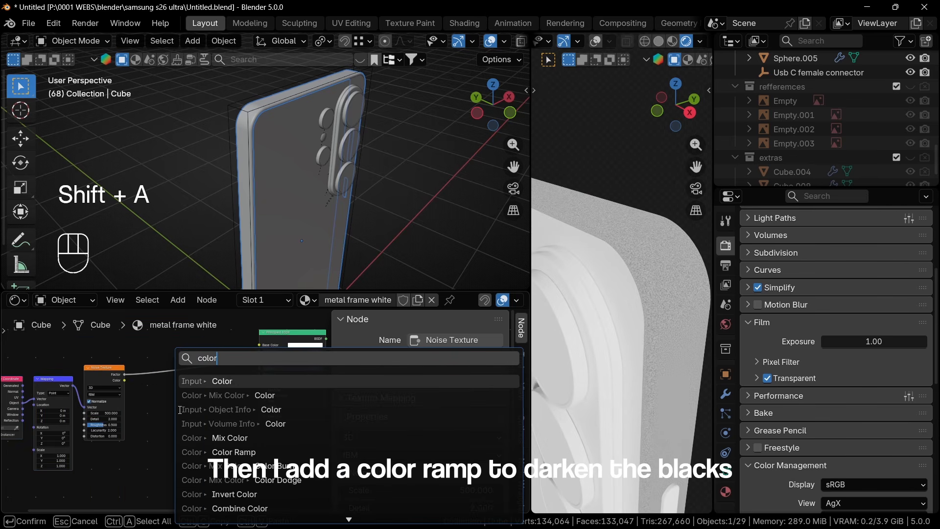
type("r")
key("Return")
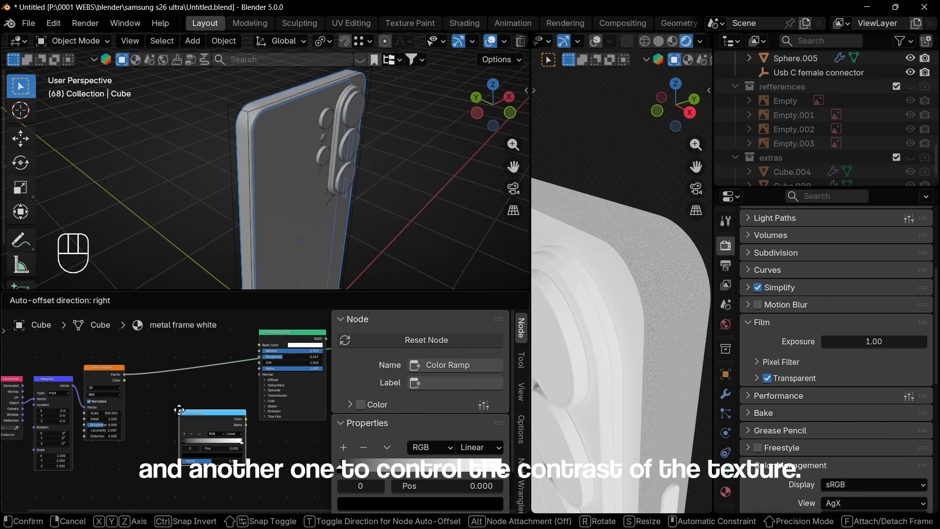
left_click(154, 354)
Step: Increase the noise contrast by moving the Color Ramp's black stop to 0.410 and its white stop to 0.621
scroll(170, 381, "up", 3)
left_click_drag(81, 370, 124, 371)
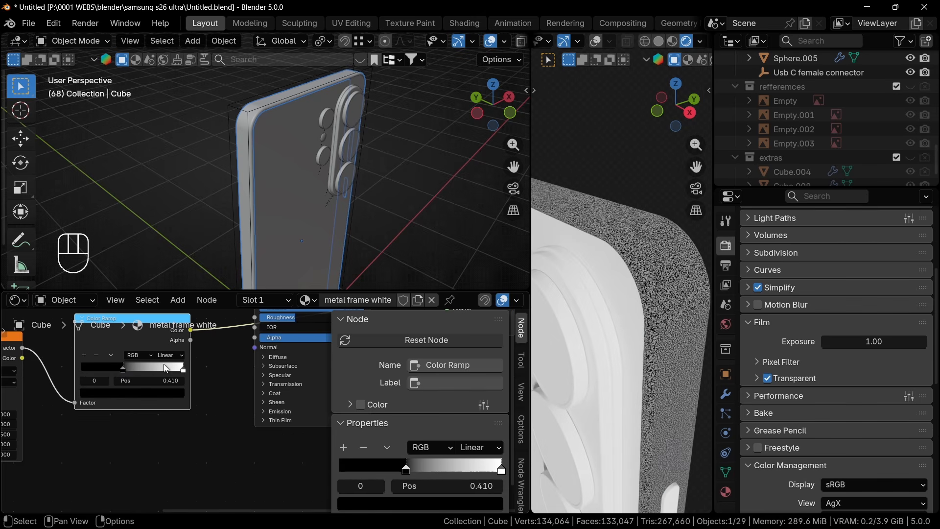
left_click_drag(182, 372, 139, 371)
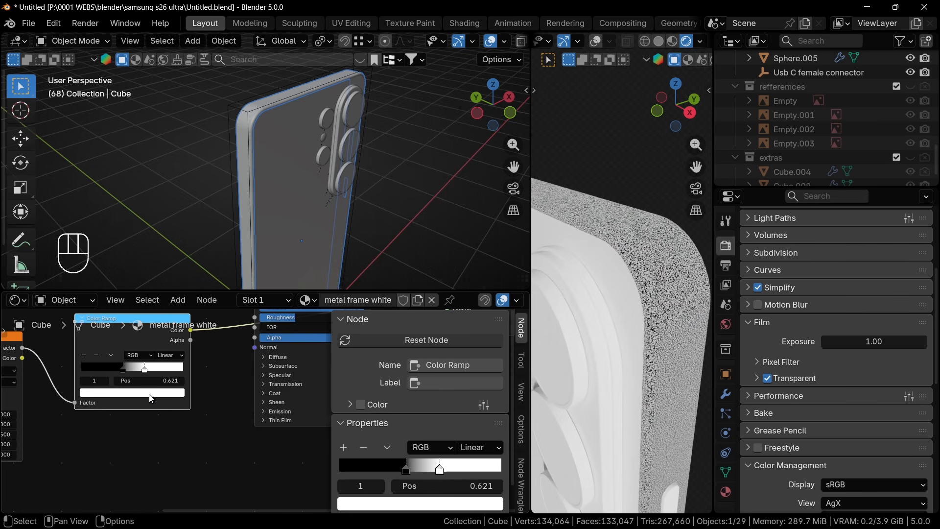
Step: Move the noise, mapping, coordinate and Color Ramp nodes together to below the Principled BSDF
key("Home")
middle_click_drag(179, 402, 167, 441)
scroll(112, 437, "up", 2)
scroll(113, 435, "down", 3)
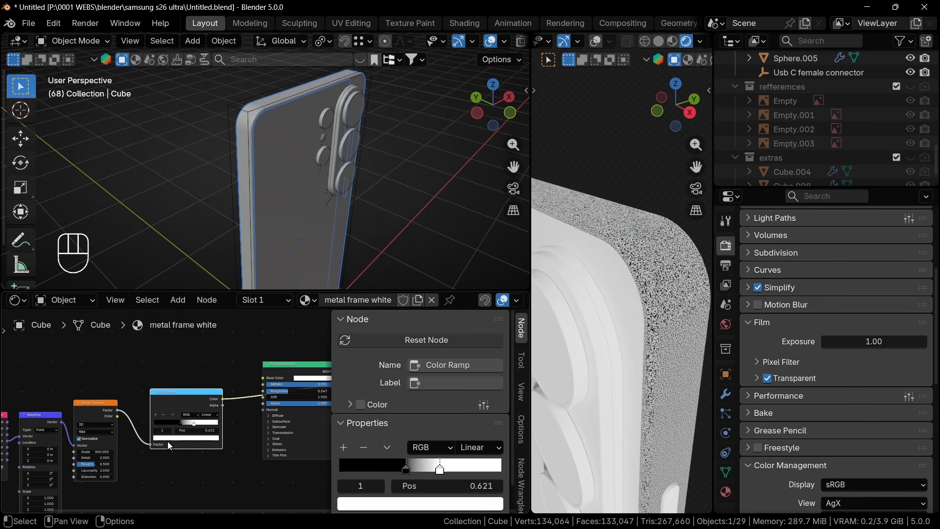
scroll(59, 406, "down", 1)
left_click_drag(23, 382, 190, 471)
left_click_drag(196, 403, 188, 449)
scroll(233, 438, "up", 4)
middle_click_drag(233, 438, 159, 427)
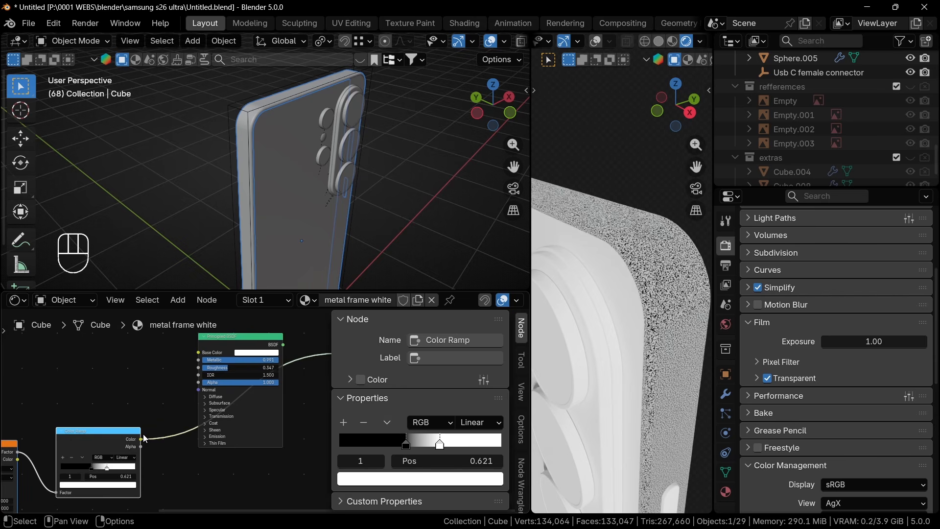
Step: Connect the Color Ramp's Color output to the Principled BSDF's Base Color and check the frame from farther away
left_click_drag(176, 439, 255, 393)
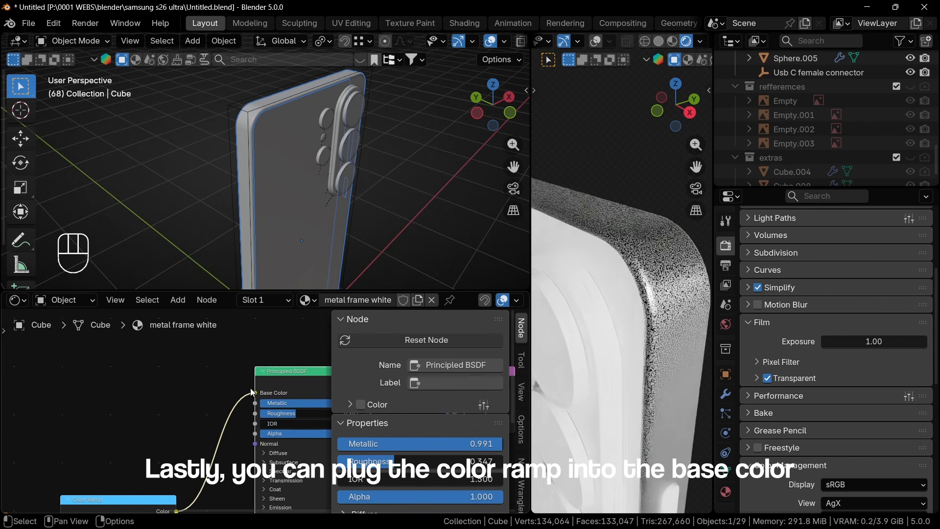
middle_click_drag(555, 365, 582, 349)
scroll(580, 344, "down", 1)
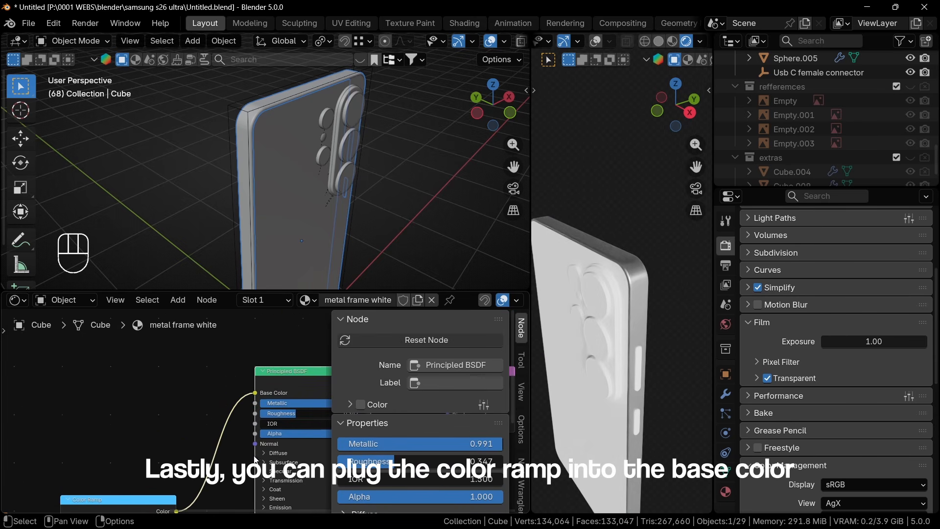
Step: Lighten the Color Ramp's black stop to a near-white grey with a Value of about 0.917
middle_click_drag(205, 440, 280, 499)
scroll(180, 462, "up", 8)
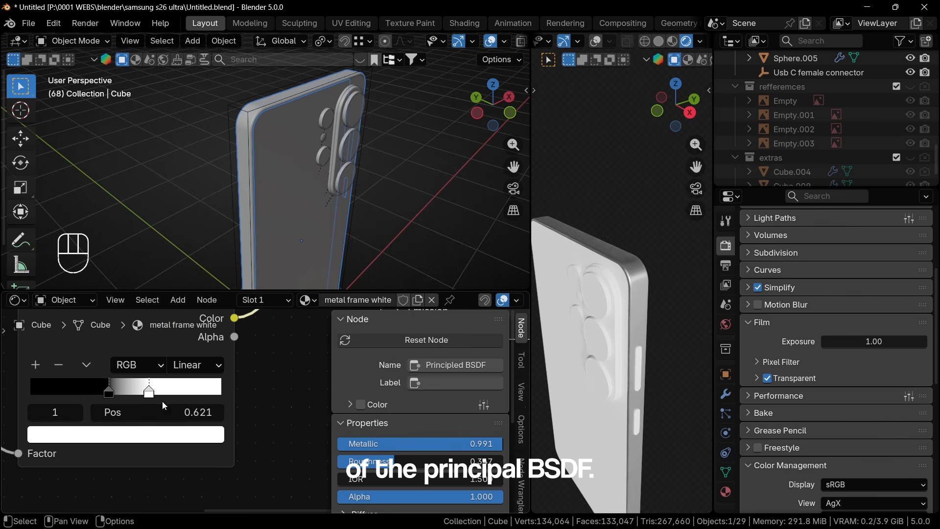
left_click(109, 394)
left_click(103, 395)
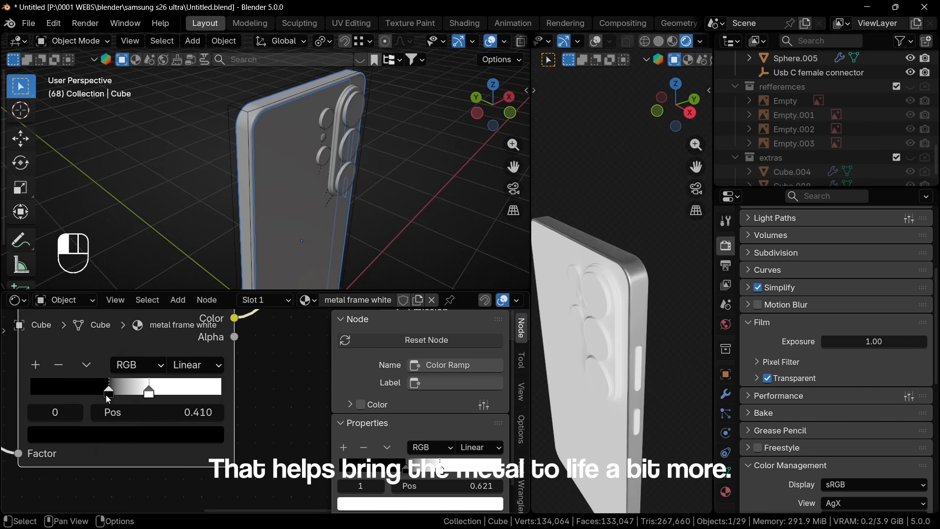
left_click(110, 433)
left_click_drag(190, 251, 191, 137)
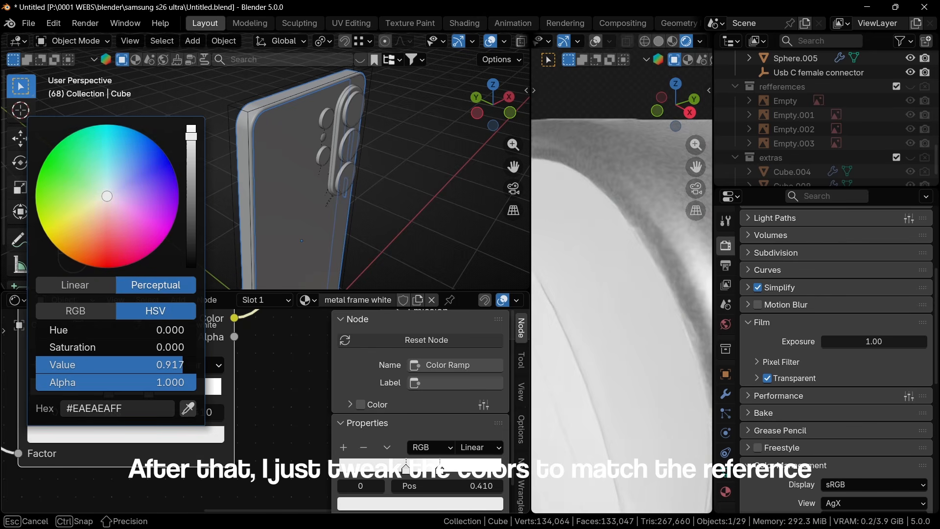
Step: Set the Noise Texture's Scale to 250 for a coarser grain on the frame
scroll(602, 273, "down", 7)
middle_click_drag(666, 208, 598, 276, "shift")
scroll(598, 276, "up", 5)
scroll(196, 407, "down", 4)
middle_click_drag(73, 412, 296, 406)
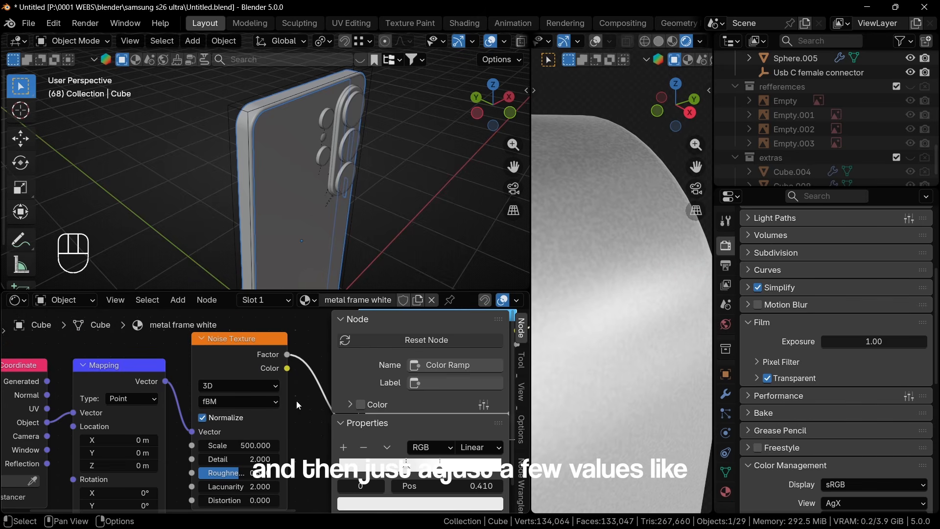
left_click(246, 444)
type("250")
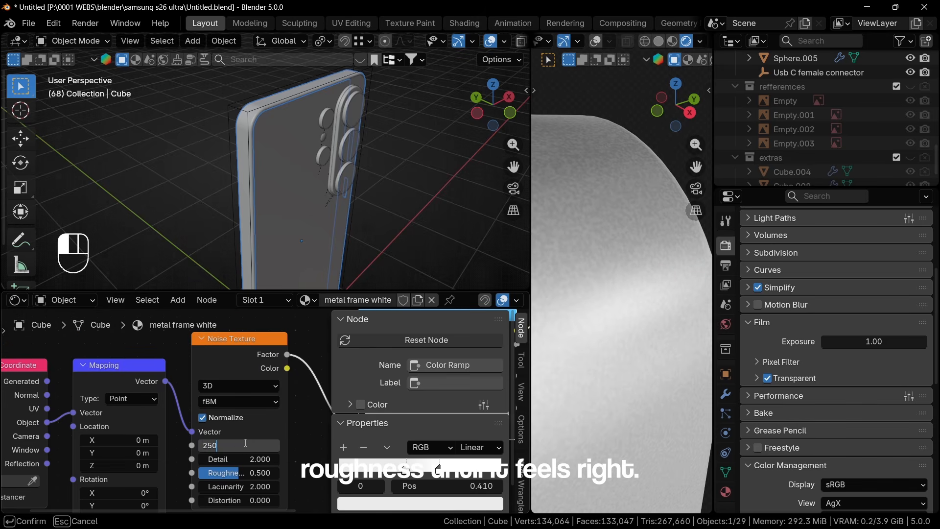
scroll(513, 316, "down", 3)
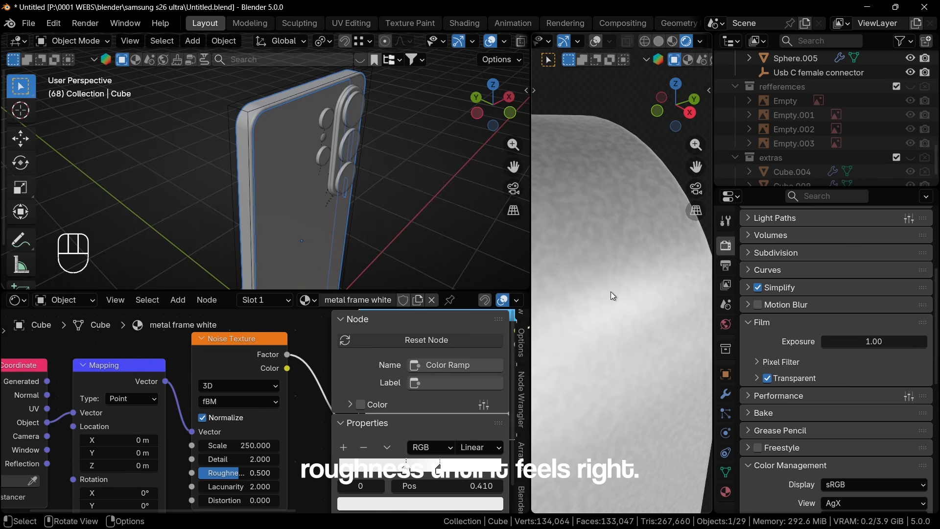
scroll(619, 285, "down", 4)
Step: Create a new material named "back glass white" for the phone's back panel and save the file
middle_click_drag(626, 395, 611, 325)
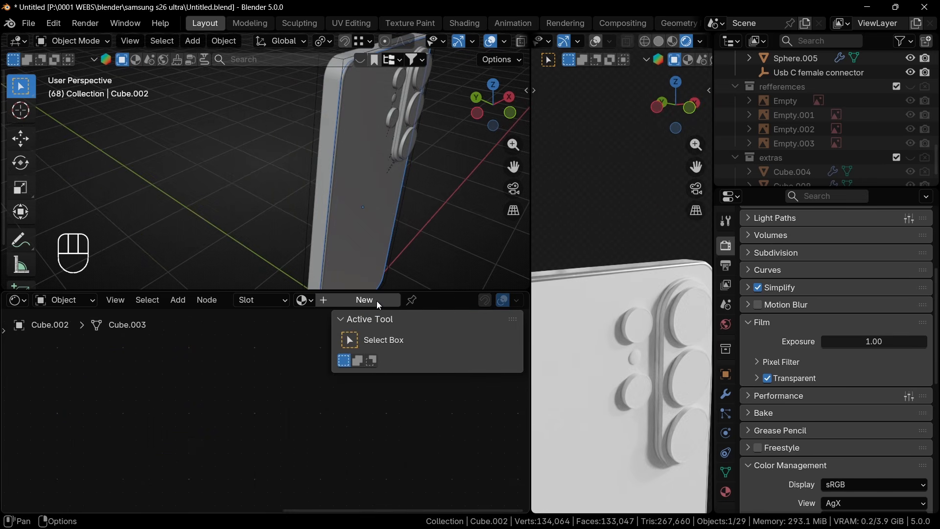
left_click(377, 301)
double_click(343, 300)
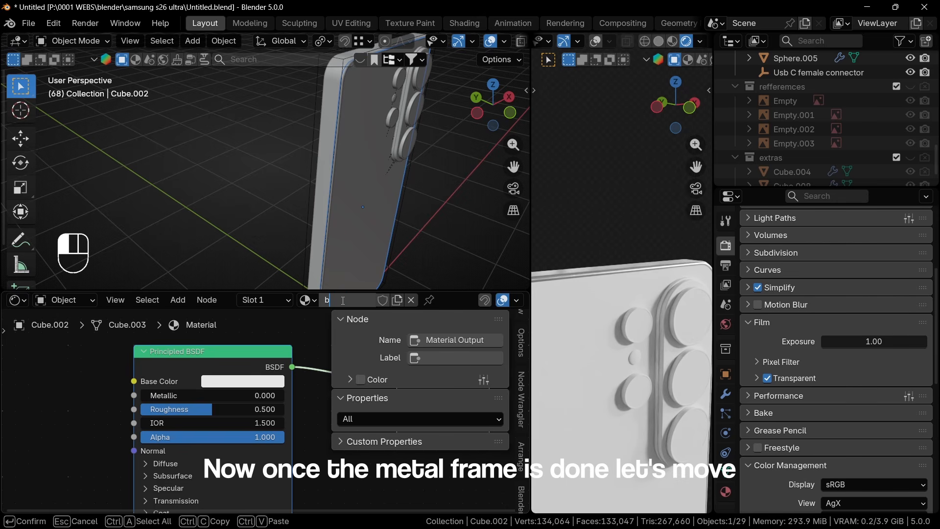
type("back glass white")
key("Return")
key("ctrl+s")
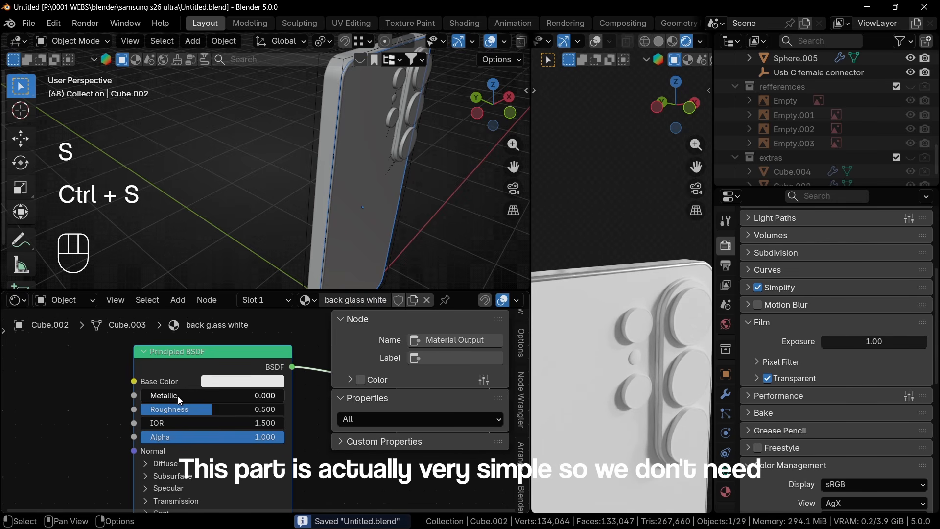
Step: Set the back glass material's Base Color to hex D6D6D4
middle_click_drag(636, 366, 531, 343, "shift")
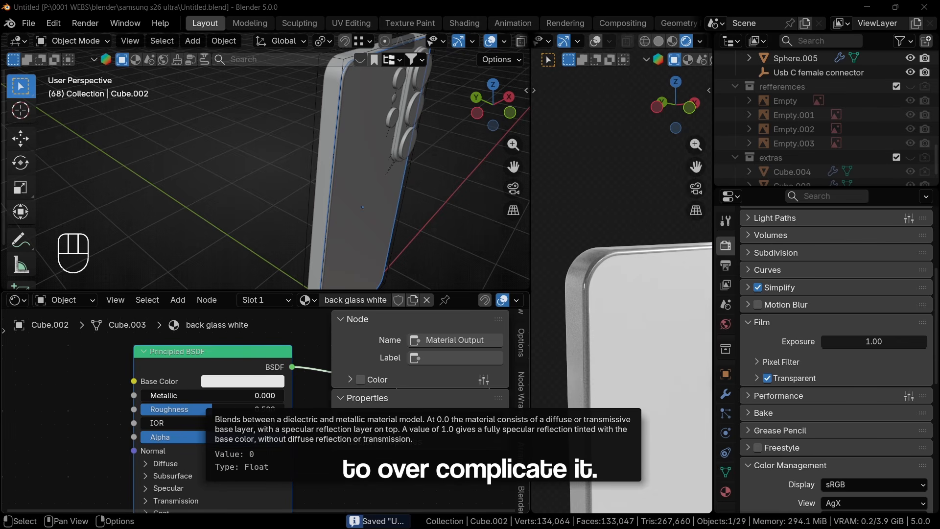
left_click(242, 381)
left_click(272, 362)
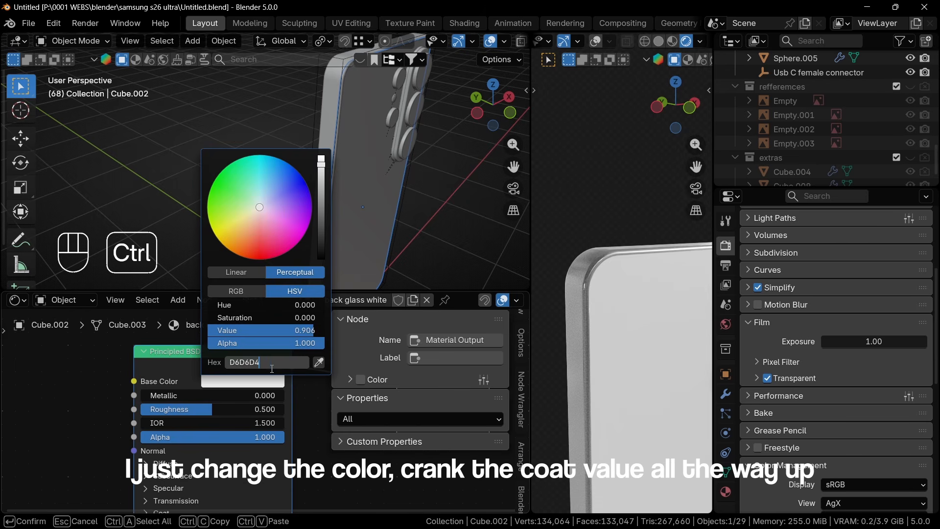
key("Return")
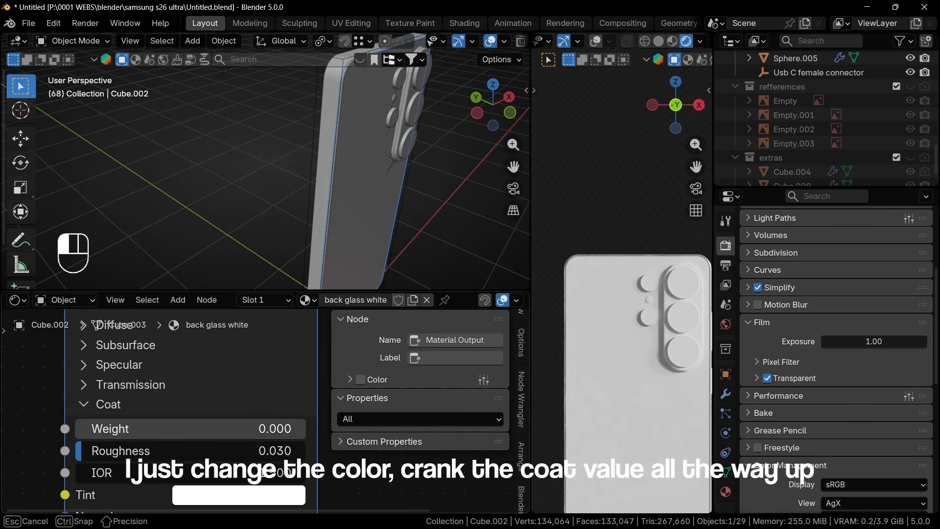
Step: Raise the back glass material's Coat Weight to 1.000 and check the result around the cameras
left_click_drag(172, 429, 400, 432)
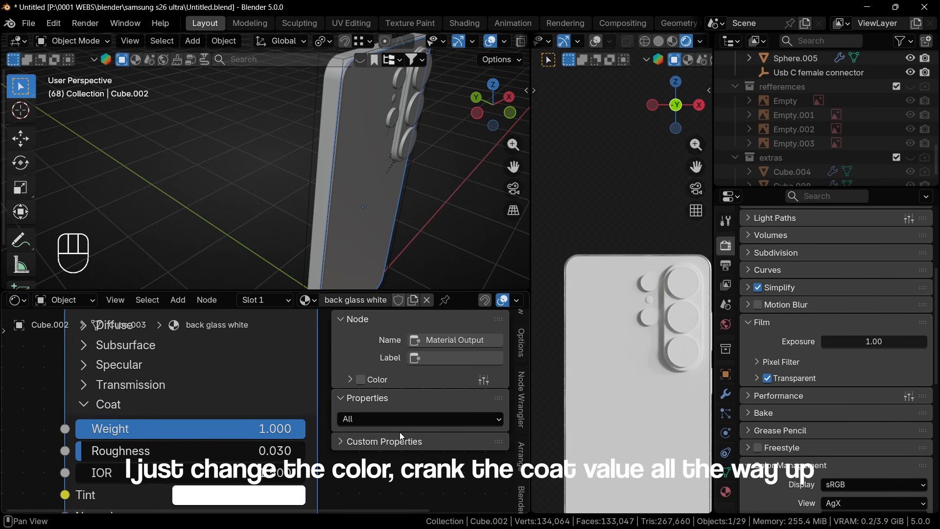
middle_click_drag(597, 363, 666, 338)
scroll(648, 287, "up", 3)
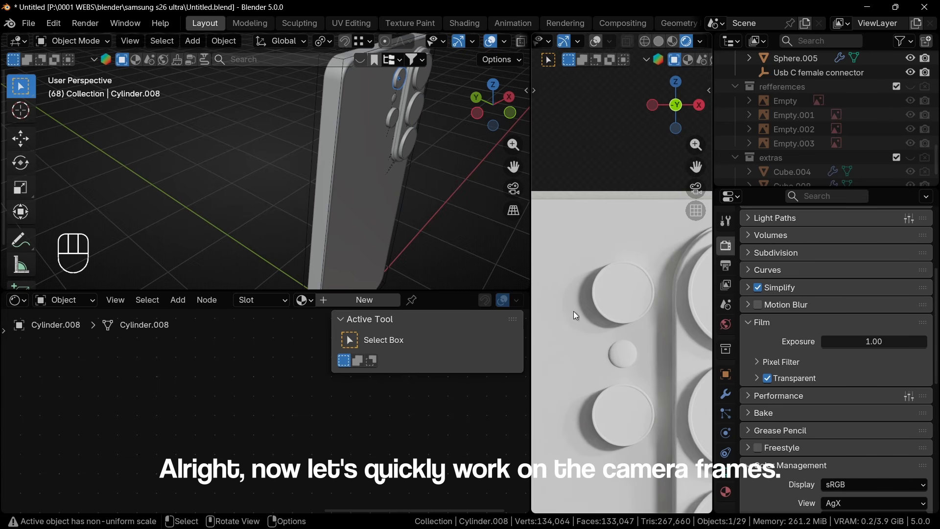
Step: Create a material named "camera ring frme" for the upper small camera ring and raise its Metallic to 0.774
left_click(342, 300)
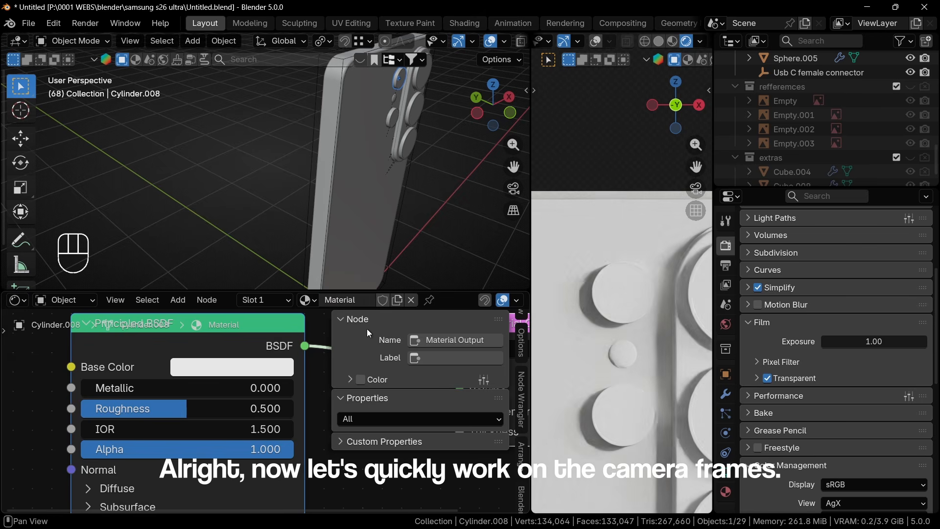
left_click(341, 300)
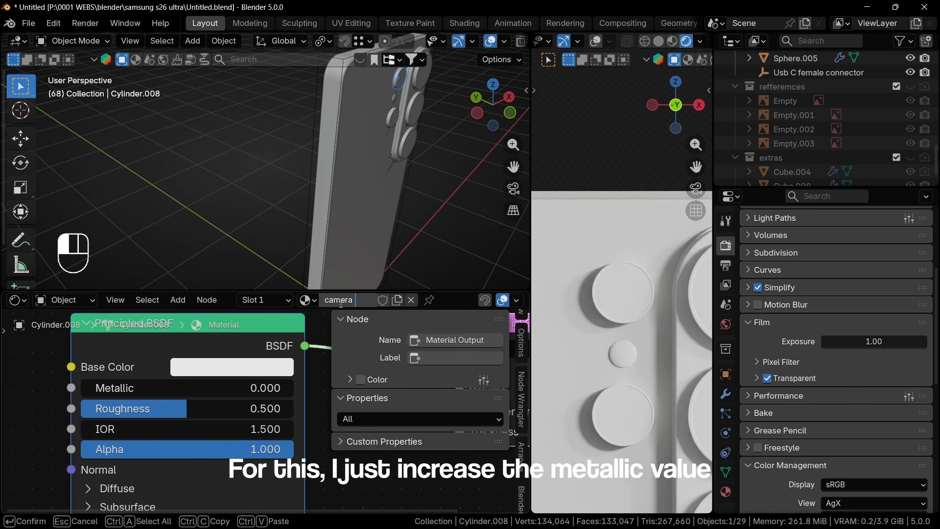
type("camera ring frme")
key("Return")
left_click_drag(147, 388, 312, 388)
scroll(586, 307, "up", 5)
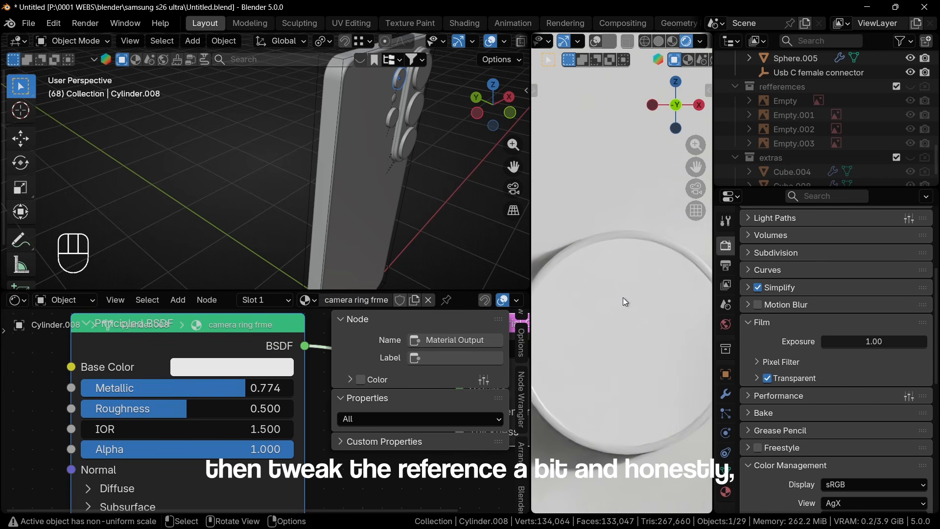
Step: Set the camera ring material's Roughness to 0.200 and check the rendered rings
left_click_drag(202, 408, 138, 408)
scroll(580, 338, "down", 4)
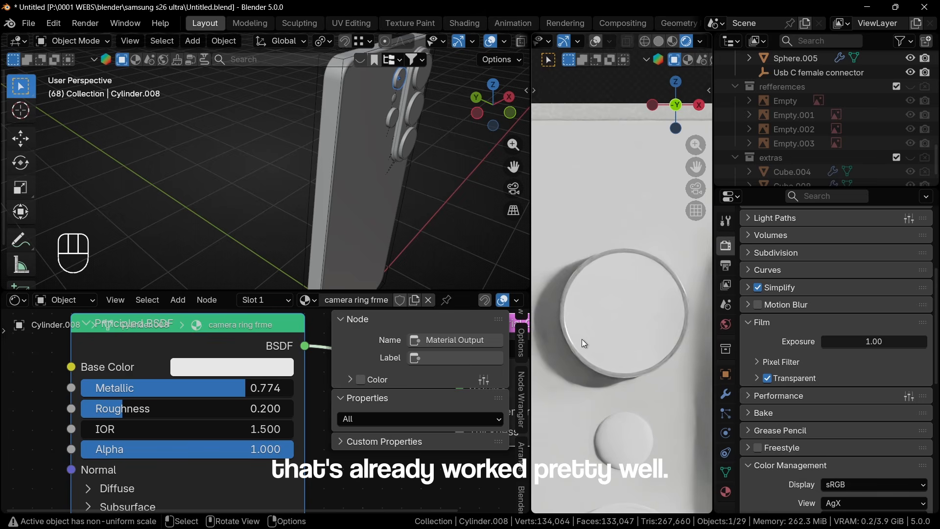
scroll(330, 219, "down", 3)
scroll(330, 221, "up", 6)
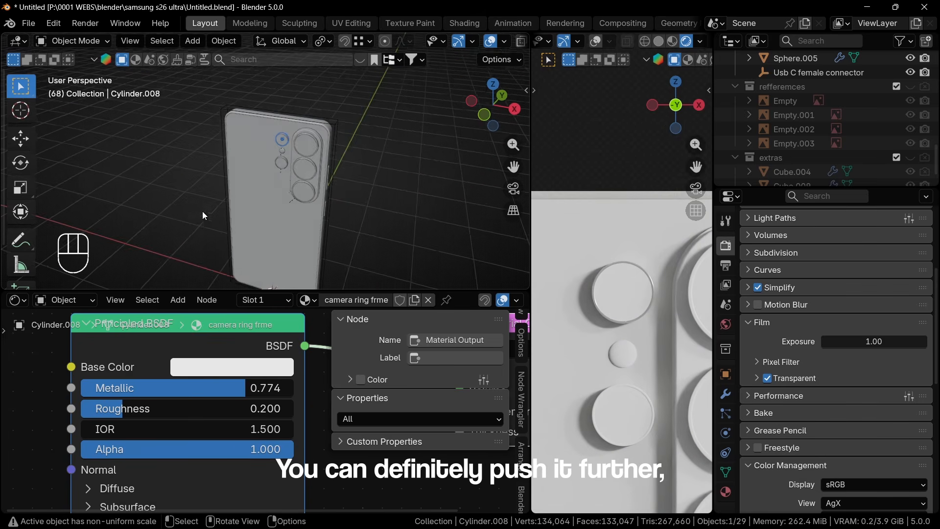
Step: Link the upper small camera ring's material to the three large camera rings and the lower small ring
left_click(365, 155)
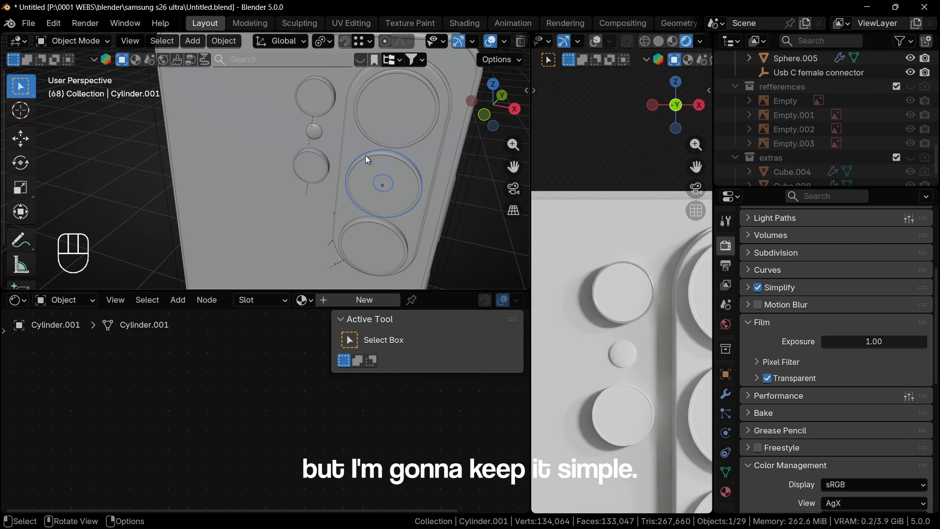
left_click(351, 224, "shift")
middle_click_drag(397, 120, 360, 212, "shift")
left_click(353, 181, "shift")
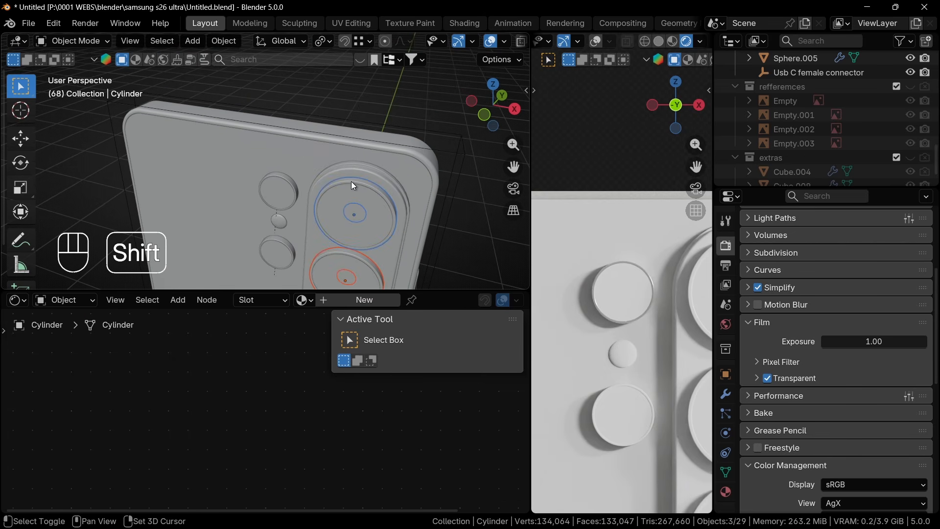
left_click(282, 177, "shift")
middle_click_drag(293, 261, 314, 172, "shift")
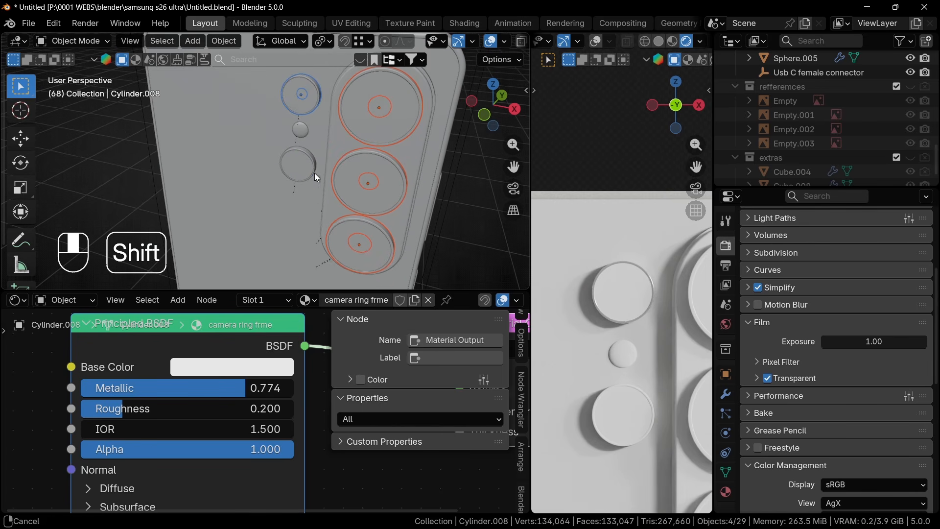
left_click(312, 159, "shift")
scroll(313, 93, "up", 5)
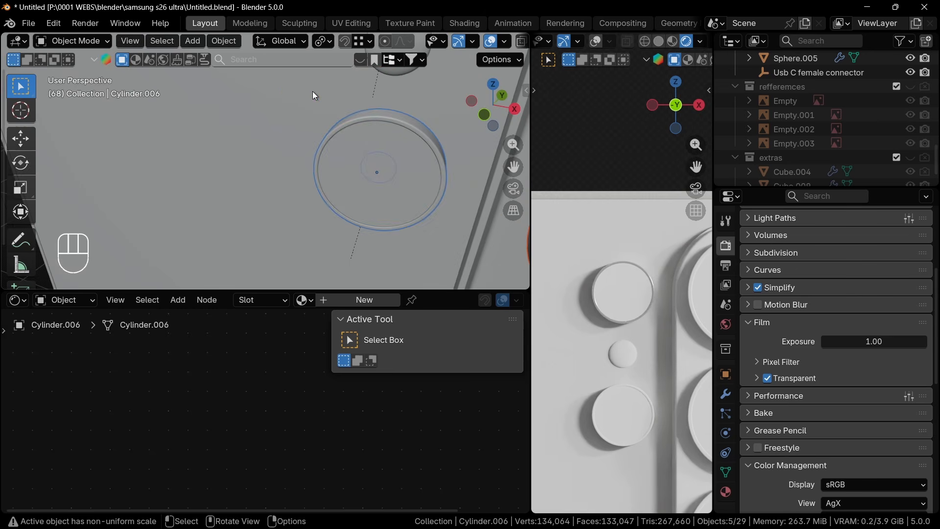
middle_click_drag(312, 91, 220, 211, "shift")
left_click(220, 213, "shift")
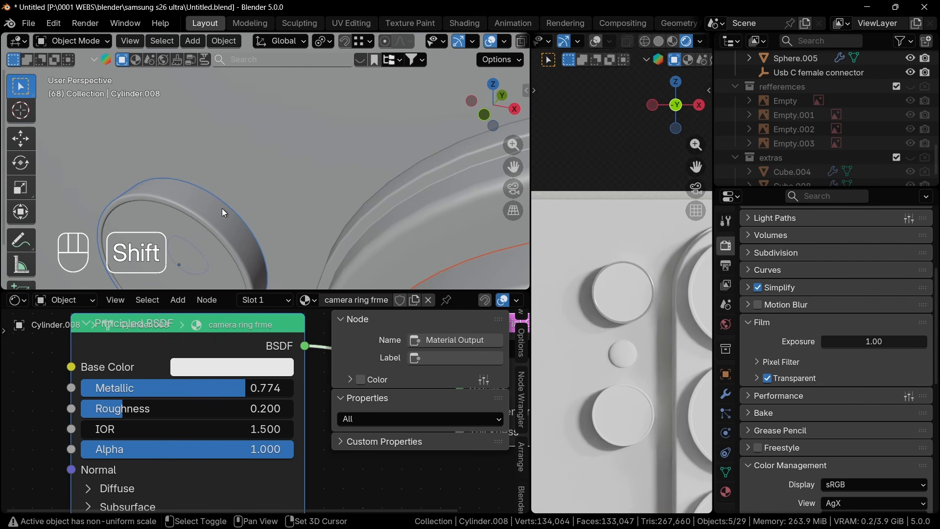
key("ctrl+l")
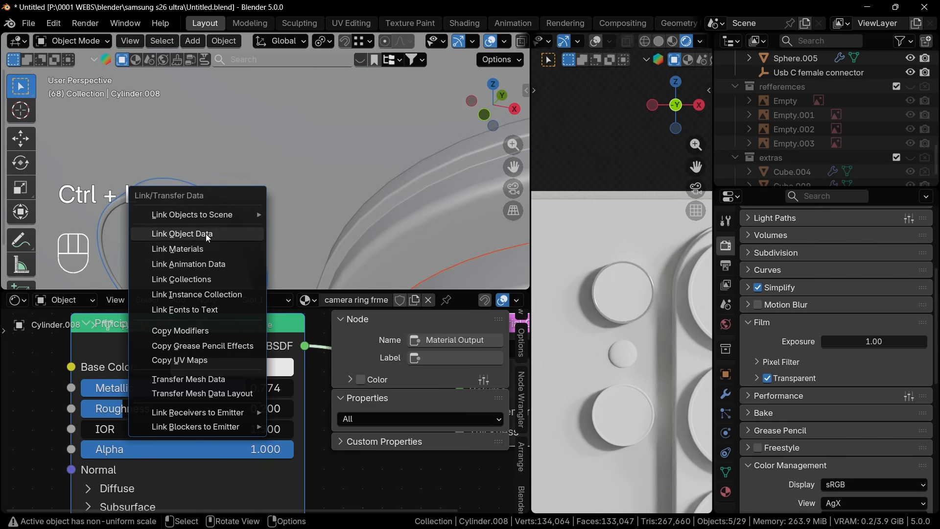
left_click(203, 248)
Step: Hide the lens cover of the upper small camera and inspect the ring's interior from the front
middle_click_drag(219, 241, 259, 227, "shift")
left_click(219, 207)
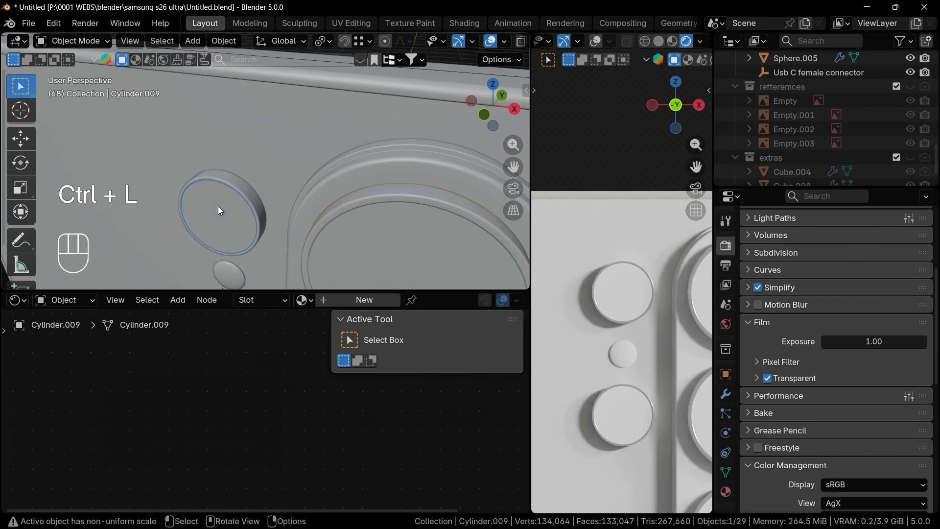
key("h")
key("KP_1")
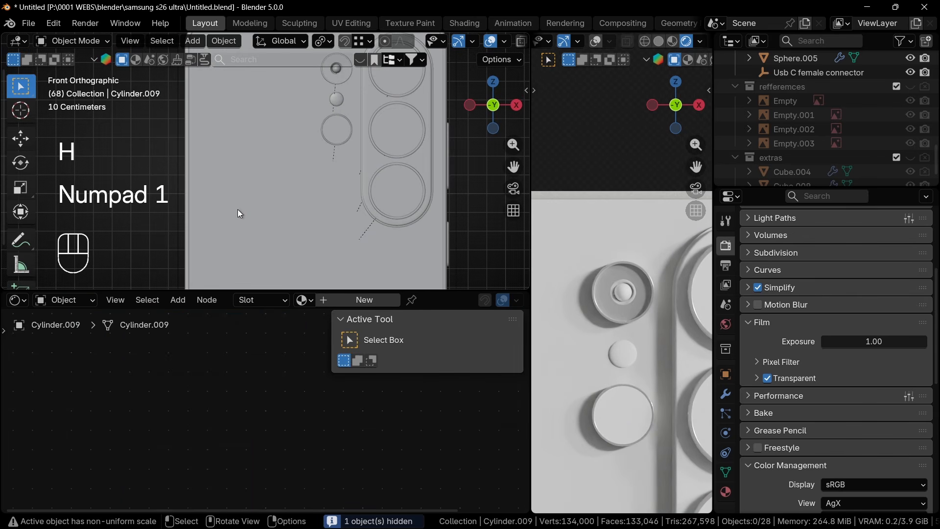
middle_click_drag(311, 142, 282, 199, "shift")
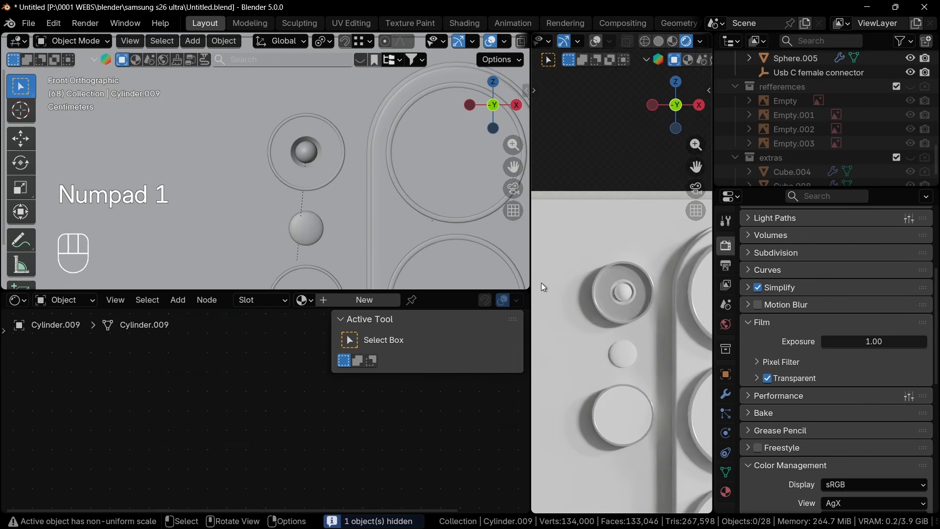
scroll(589, 293, "up", 6)
scroll(594, 348, "up", 3)
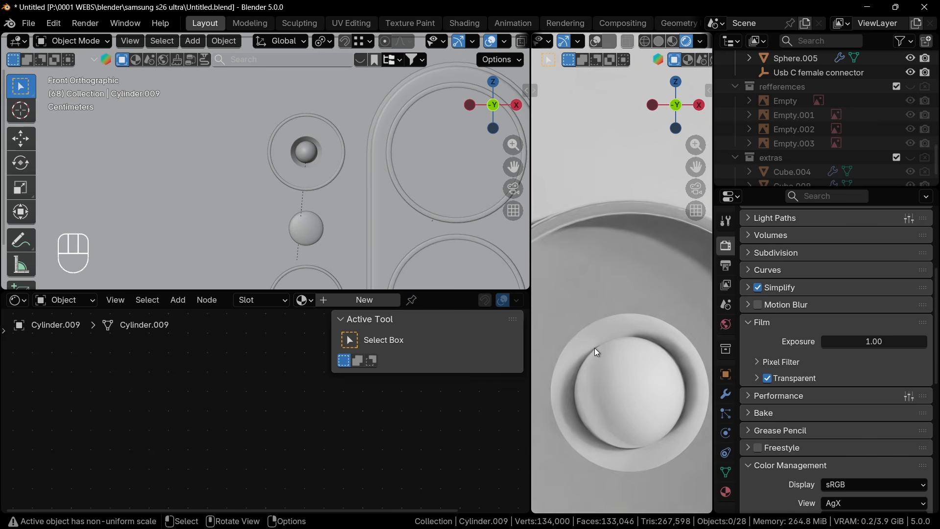
scroll(301, 182, "up", 3)
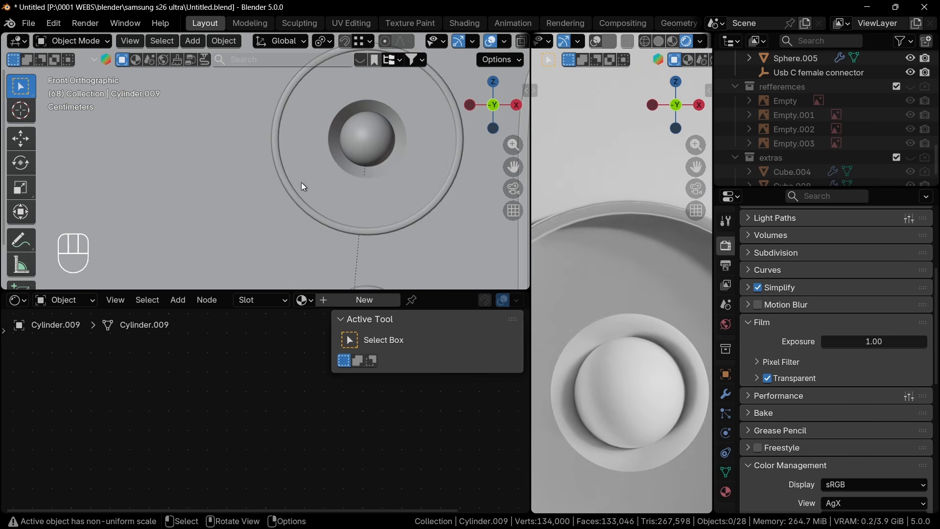
Step: Open the upper small camera ring in Edit Mode and show its material slots
middle_click_drag(301, 182, 265, 219)
left_click(270, 174)
key("KP_Decimal")
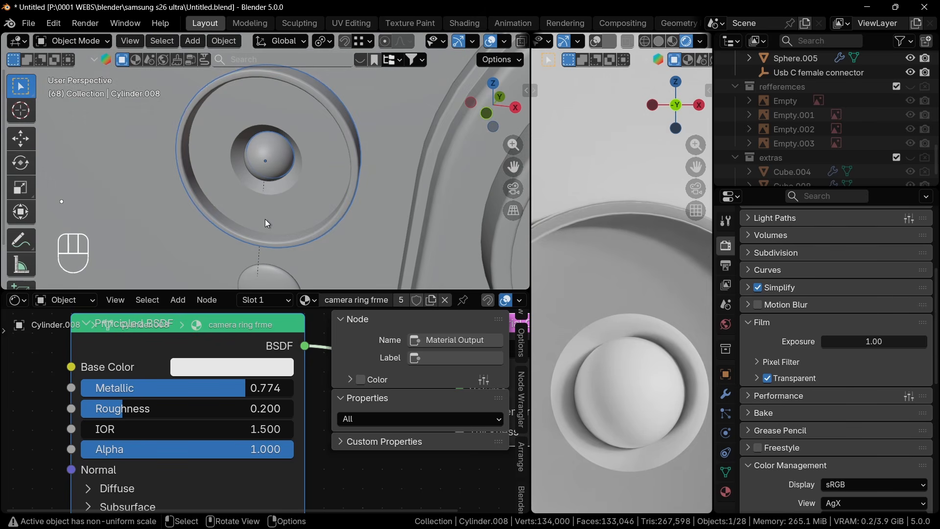
key("Tab")
left_click(727, 492)
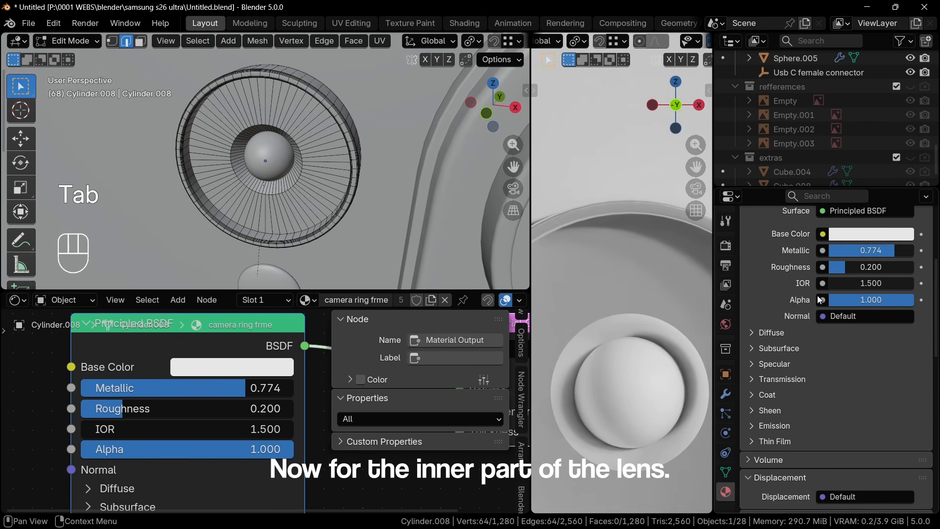
scroll(669, 267, "down", 4)
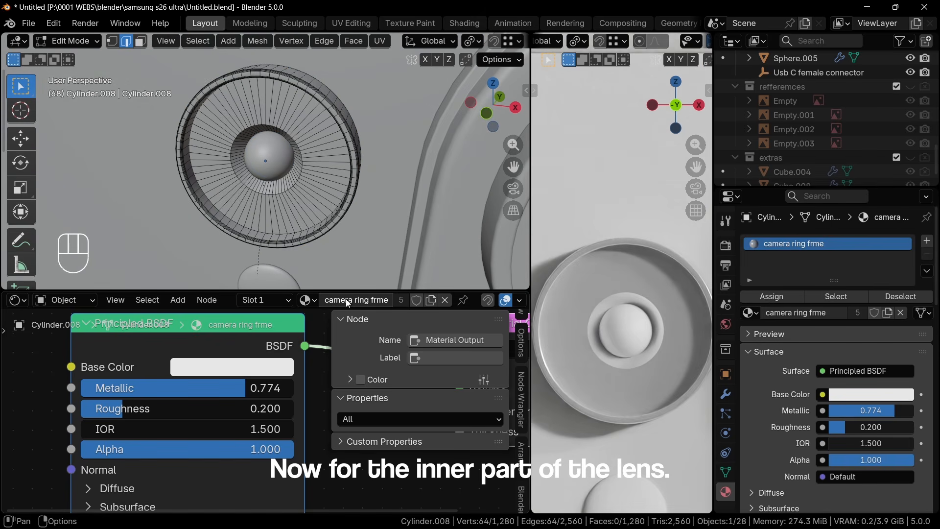
Step: Assign a new black material "camera inner black part" to the ring's flat inner face loop and set its Roughness to 0.086
scroll(236, 225, "up", 2)
key("3")
left_click(214, 214, "alt")
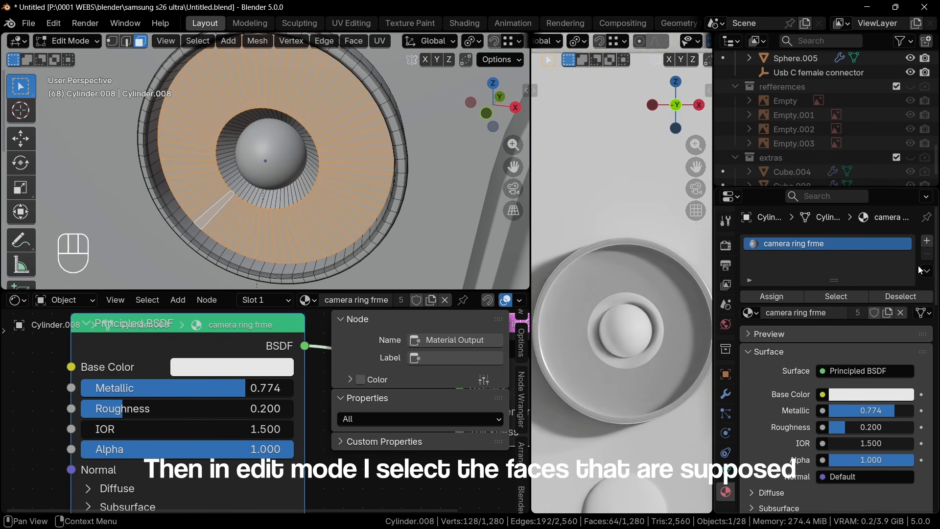
left_click(927, 242)
left_click(821, 333)
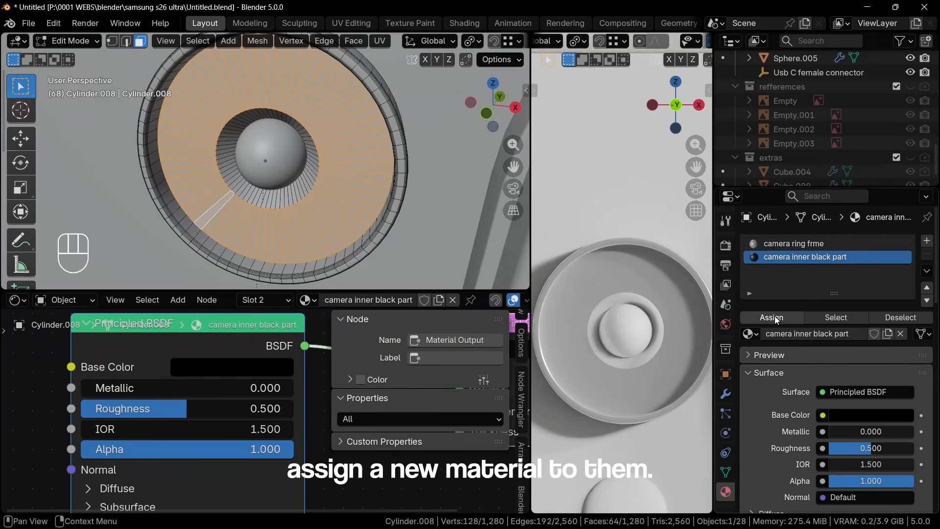
left_click(778, 320)
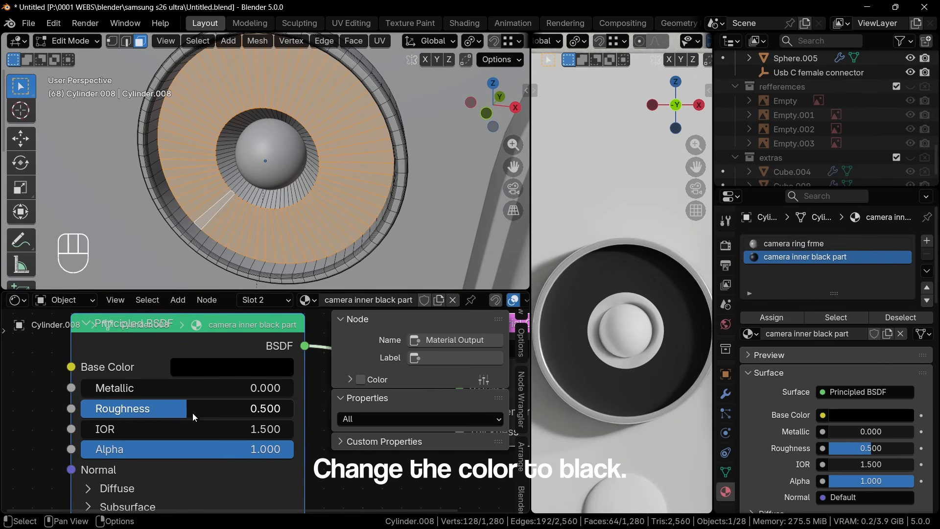
left_click_drag(194, 409, 82, 410)
left_click_drag(82, 409, 99, 411)
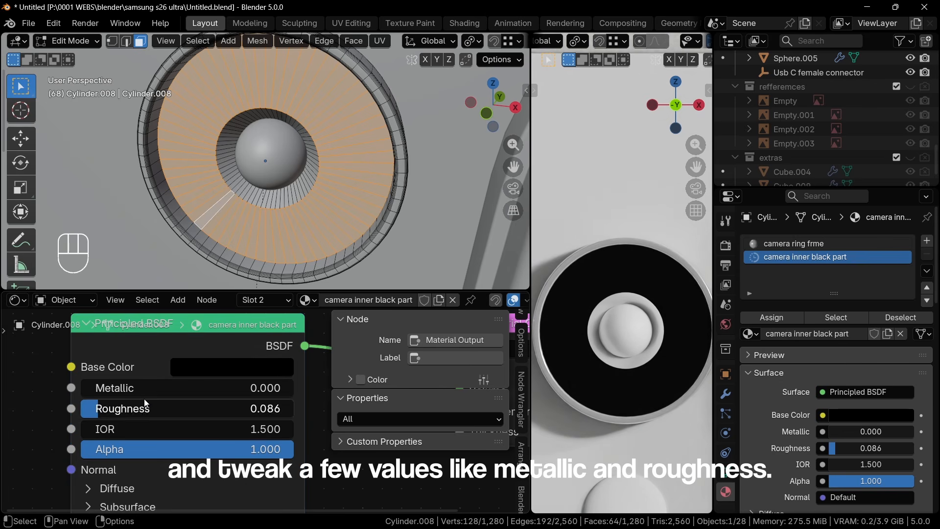
Step: Assign a new material named "camera inner grey" to the sloped face loop around the central sphere
scroll(137, 416, "down", 3)
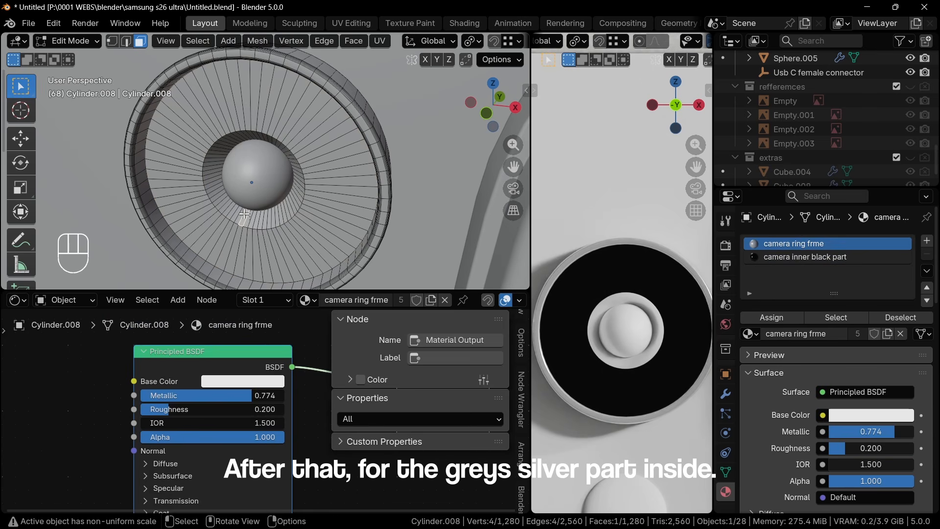
left_click(927, 241)
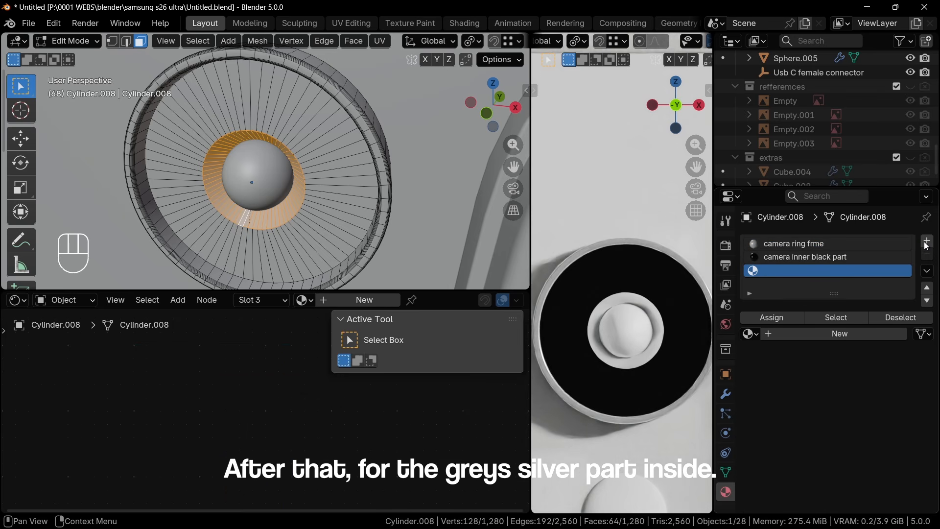
left_click(342, 299)
left_click(348, 301)
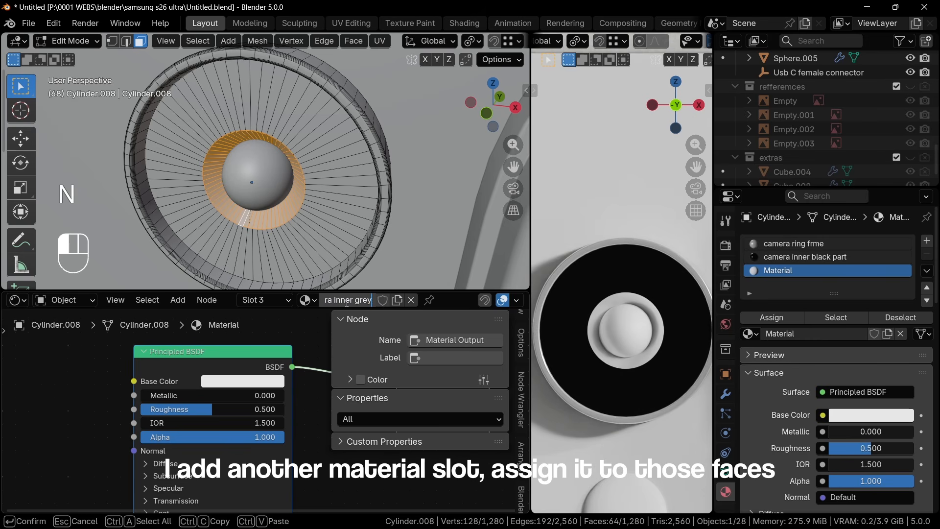
type("camera inner grey")
key("Return")
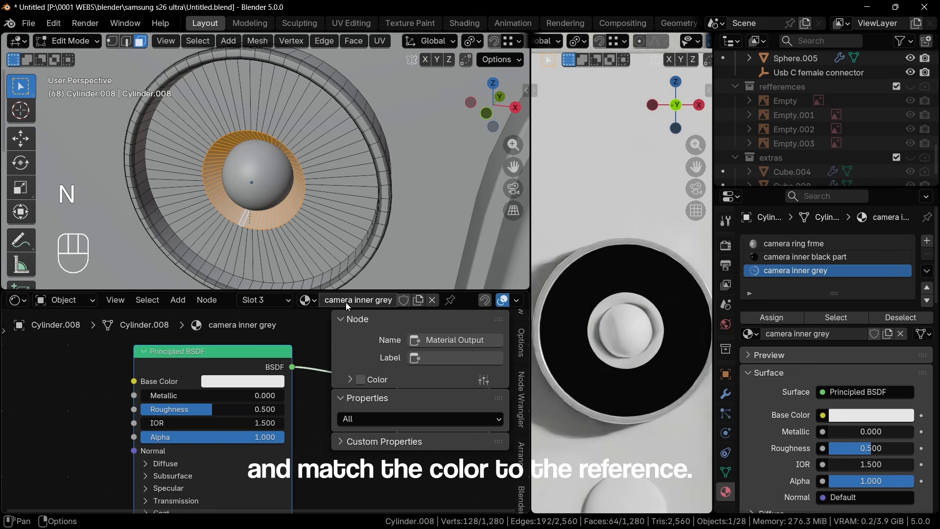
left_click(770, 317)
Step: Darken the inner grey material's Base Color to hex 969696 and save the file
scroll(266, 409, "up", 2)
left_click(208, 377)
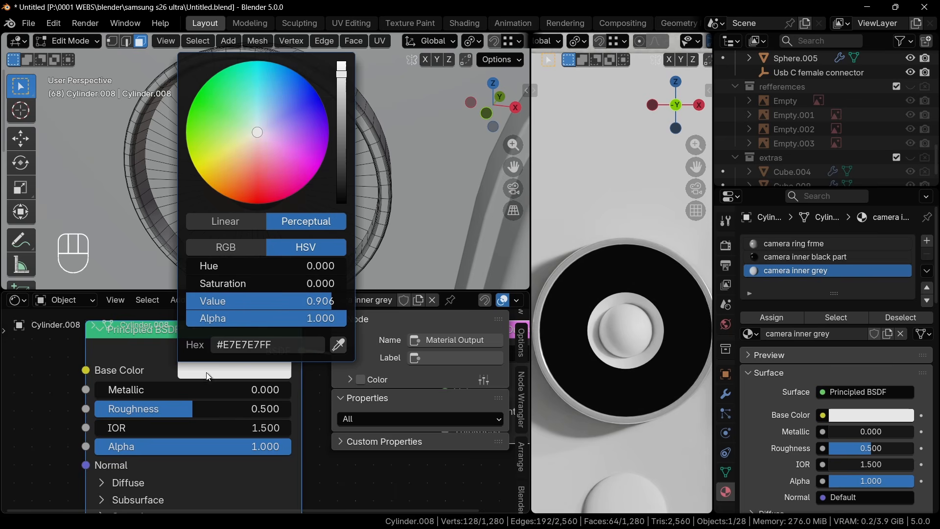
mouse_move(344, 110)
left_mouse_down()
mouse_move(341, 101)
mouse_move(341, 143)
mouse_move(342, 120)
left_mouse_up()
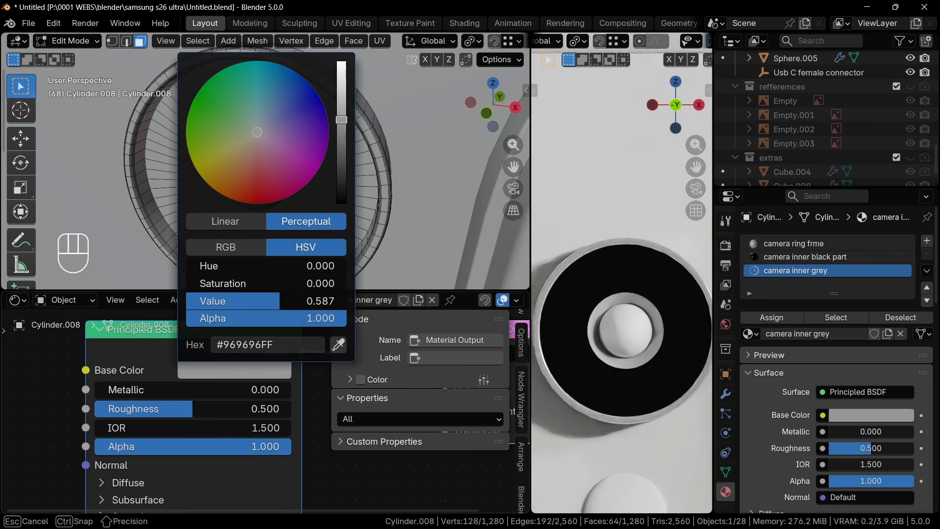
key("ctrl+s")
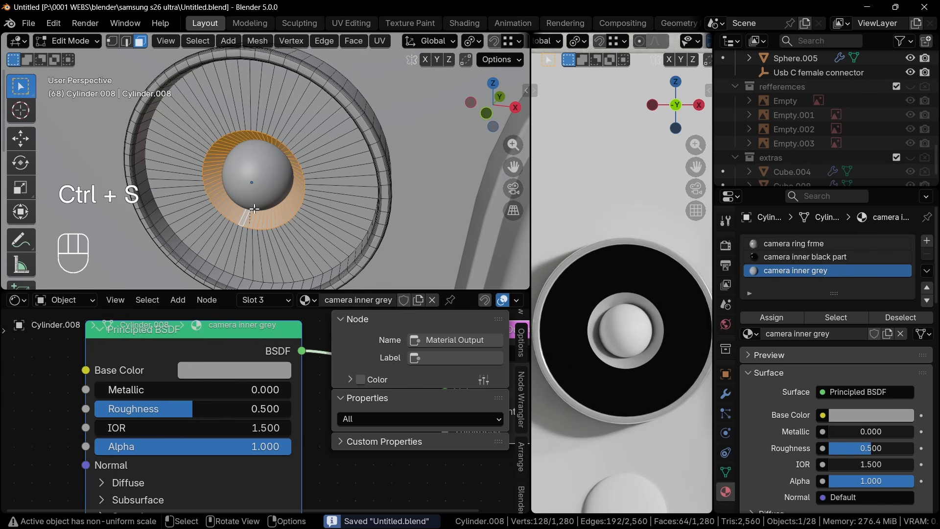
Step: Return to Object Mode, unhide the small camera's lens cover and select the uppermost large camera ring
key("Tab")
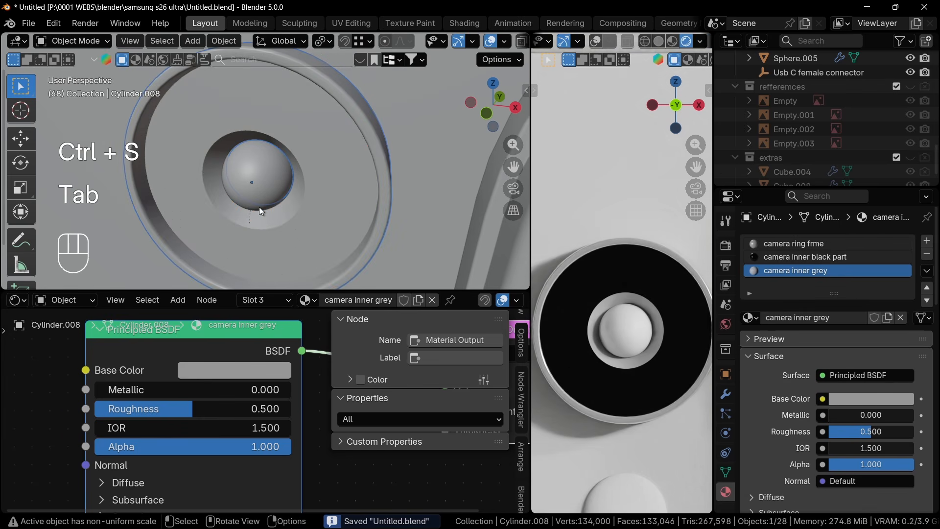
key("alt+h")
left_click(328, 149)
mouse_move(329, 148)
middle_mouse_down("shift")
mouse_move(349, 129)
mouse_move(331, 165)
middle_mouse_up("shift")
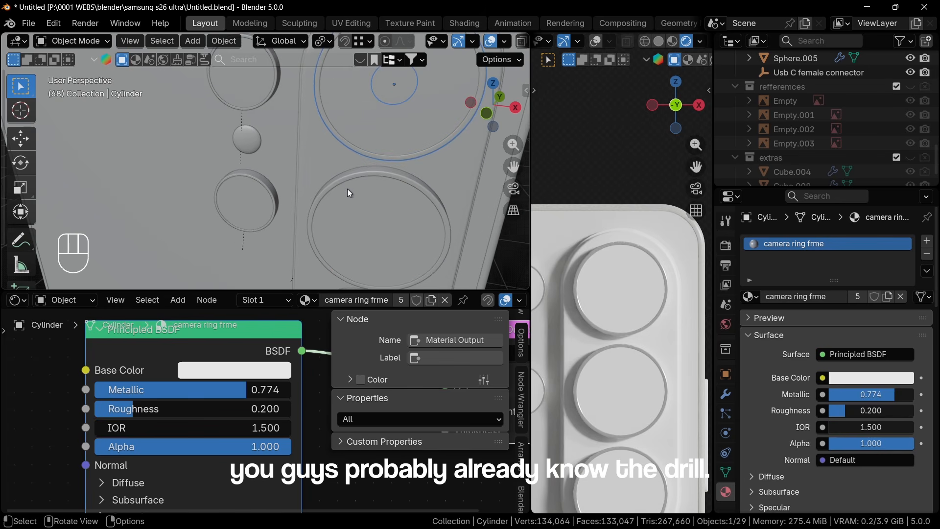
Step: Create a material named "camera glass" for the middle large camera's lens cover
left_click(357, 206)
scroll(356, 210, "down", 3)
left_click(362, 301)
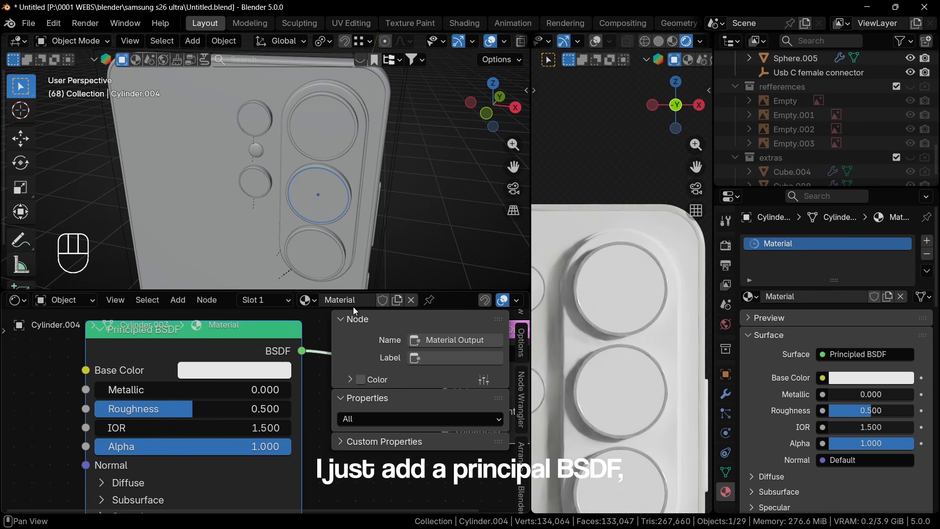
left_click(354, 300)
type("c")
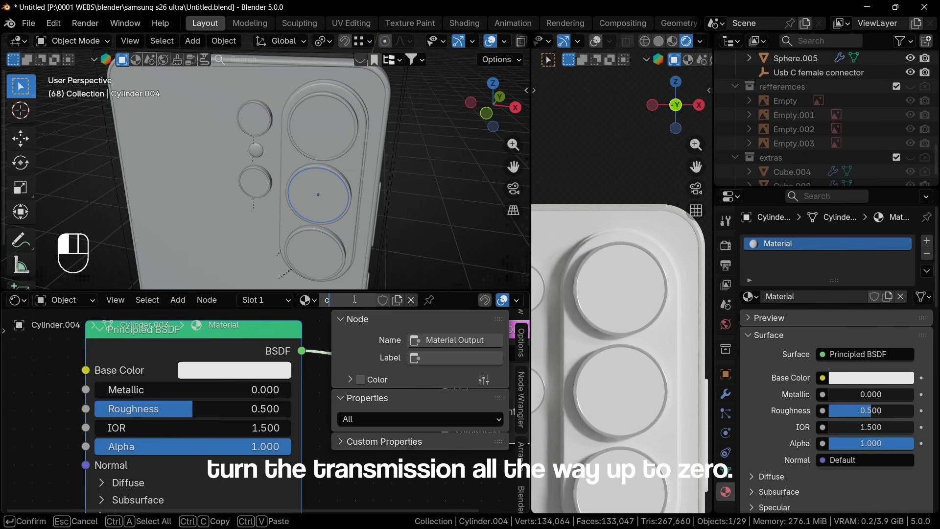
type("amera glass")
key("Return")
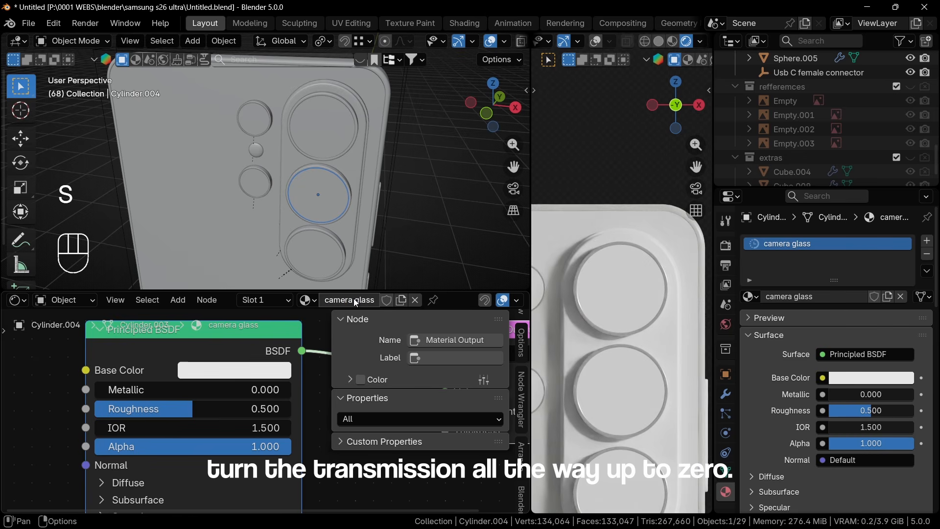
Step: Set the camera glass material's Transmission Weight to 1.000 and its Roughness to 0.000
scroll(179, 483, "down", 2)
left_click(182, 494)
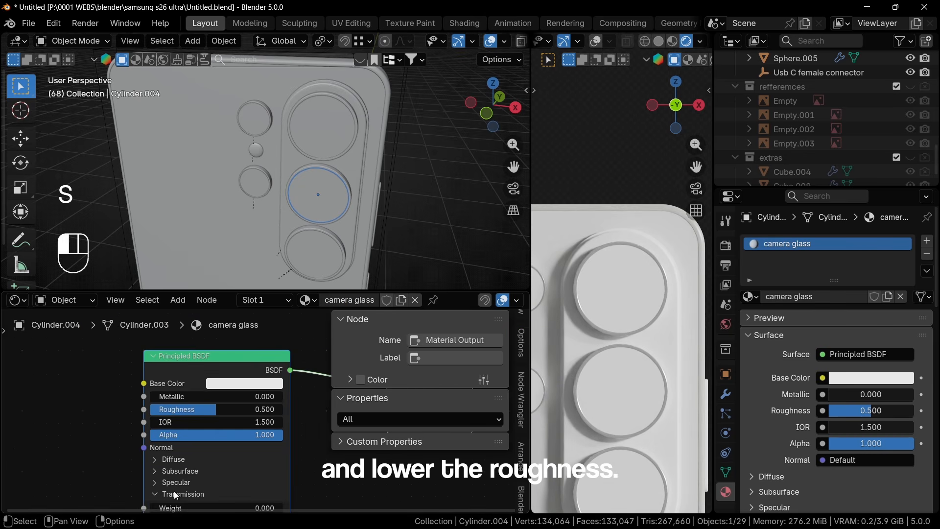
left_click_drag(175, 491, 235, 482)
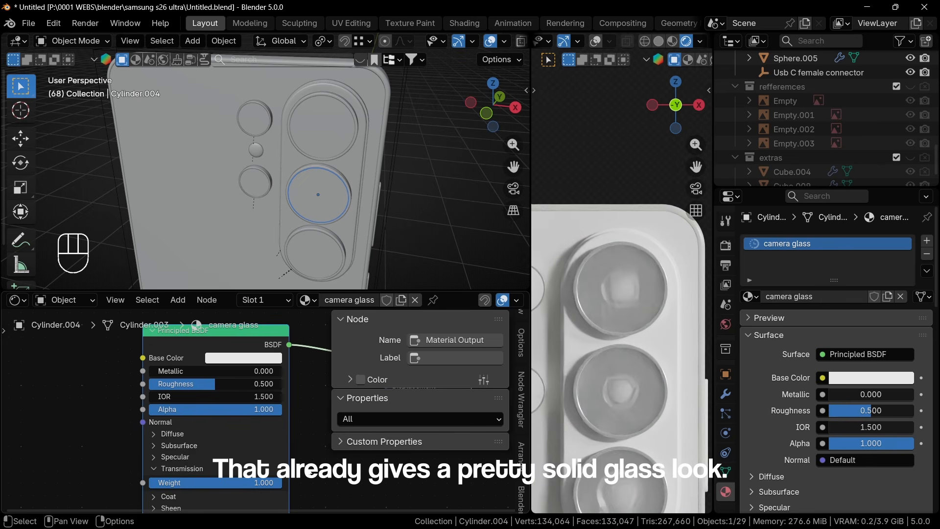
left_click_drag(215, 384, 149, 384)
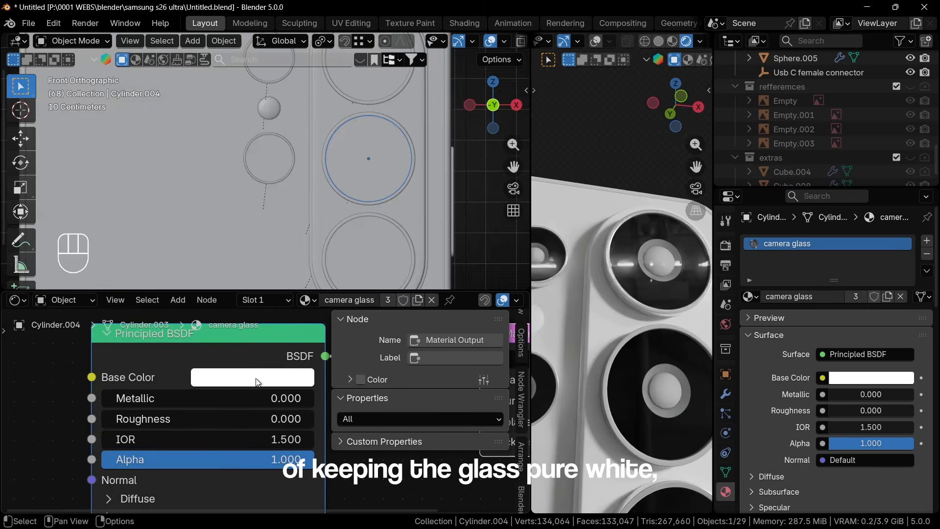
Step: Darken the camera glass material's Base Color from pure white to a very dark tone
left_click(252, 377)
left_click_drag(368, 46, 367, 162)
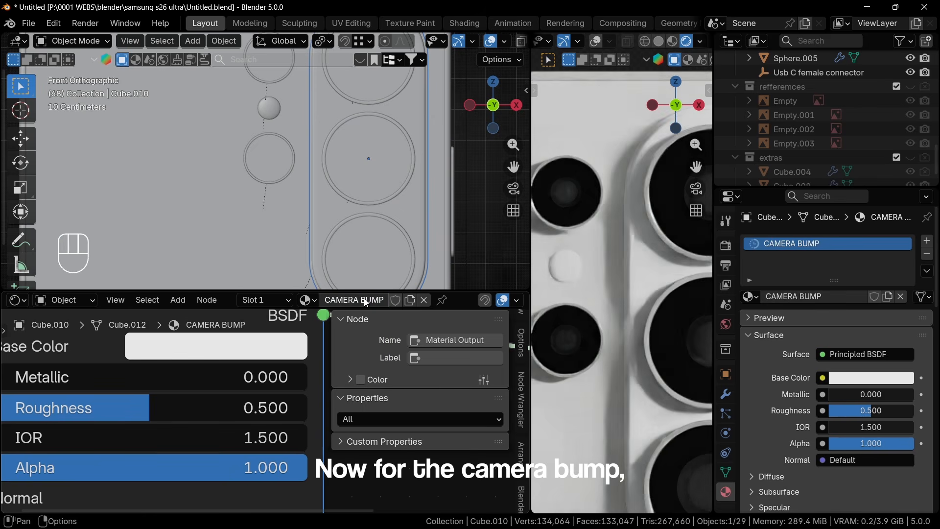
Step: Set the CAMERA BUMP material's Transmission Weight to 1.000
scroll(272, 338, "down", 3)
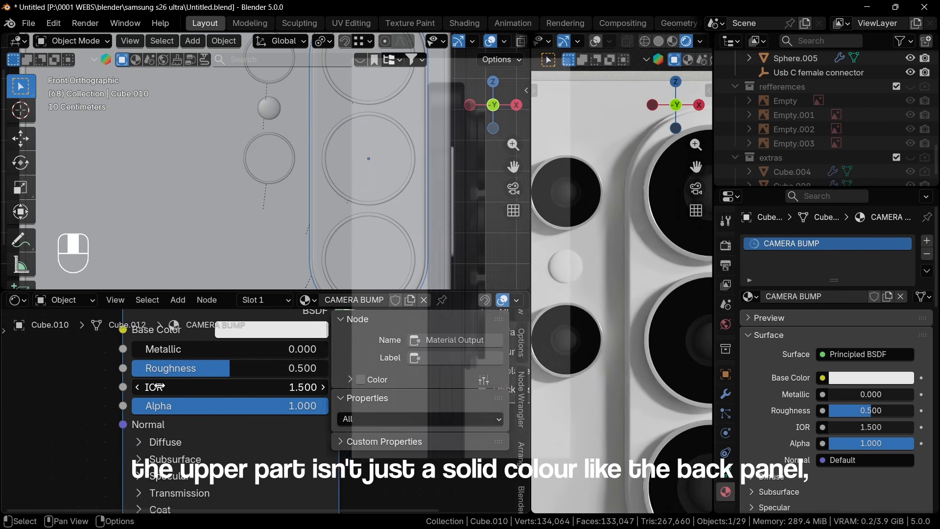
middle_click_drag(223, 490, 215, 416)
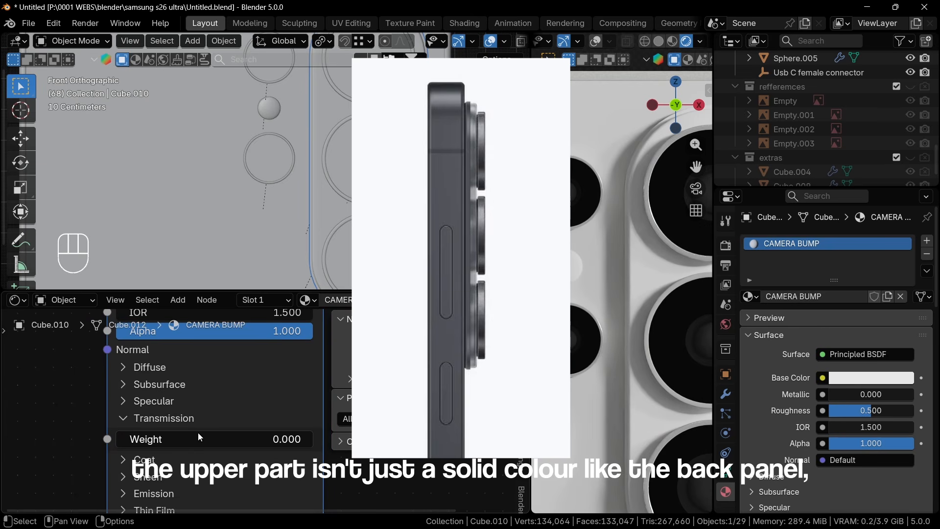
left_click_drag(198, 433, 389, 449)
scroll(647, 299, "down", 3)
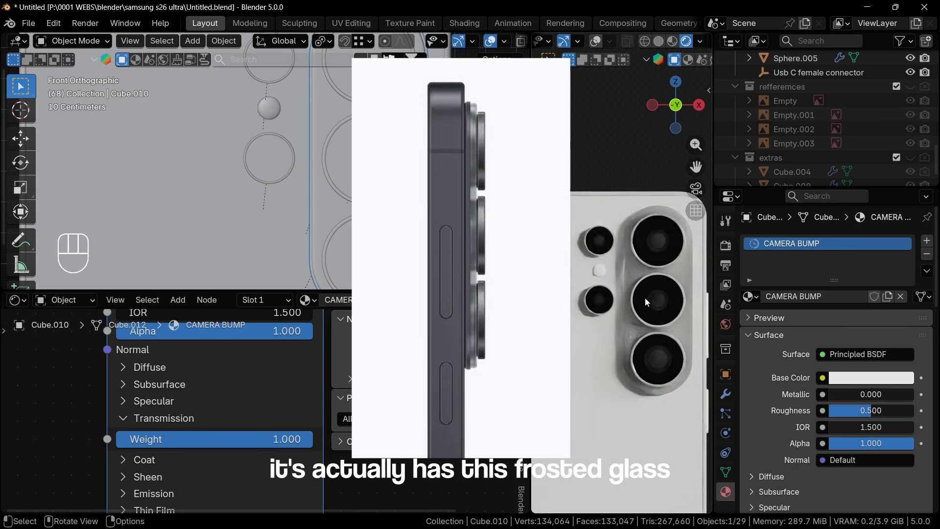
Step: Set the CAMERA BUMP material's Base Color to pure white and its Roughness to 0.110
middle_click_drag(216, 305, 204, 412)
left_click_drag(204, 411, 110, 410)
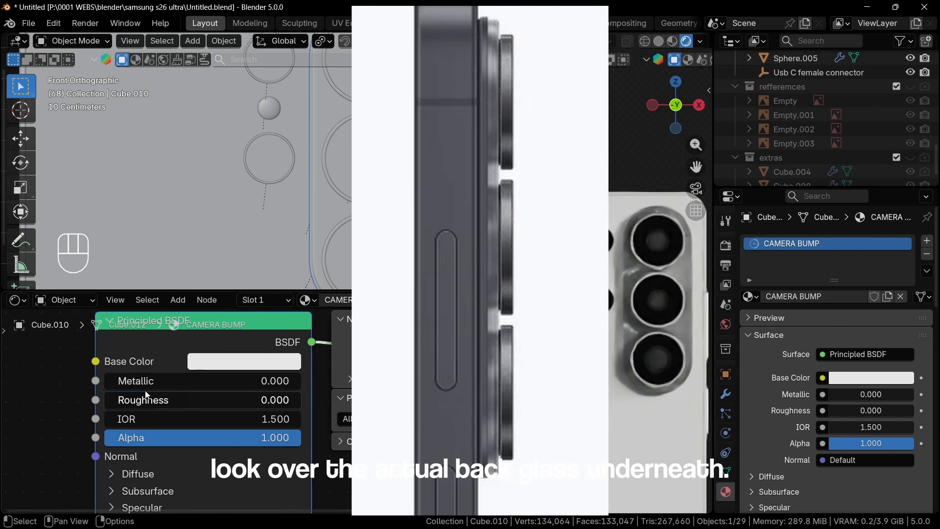
left_click(241, 360)
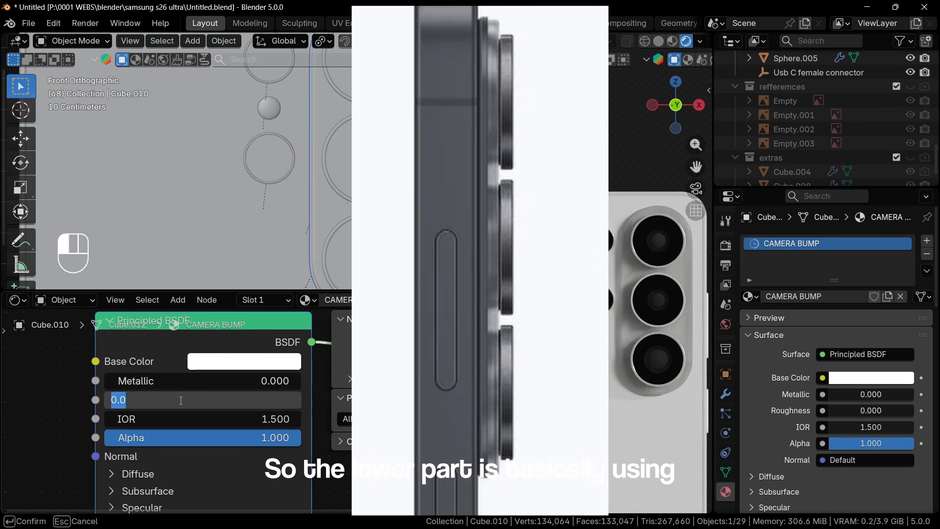
key("Return")
left_click_drag(150, 401, 171, 401)
Step: Expand the CAMERA BUMP material's Subsurface settings and adjust the Radius values together
middle_click_drag(78, 473, 75, 385)
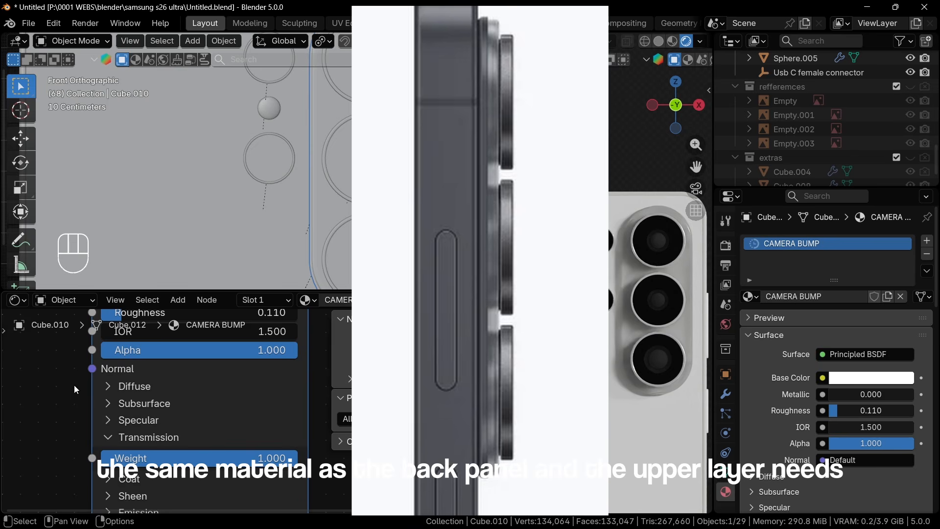
left_click(130, 404)
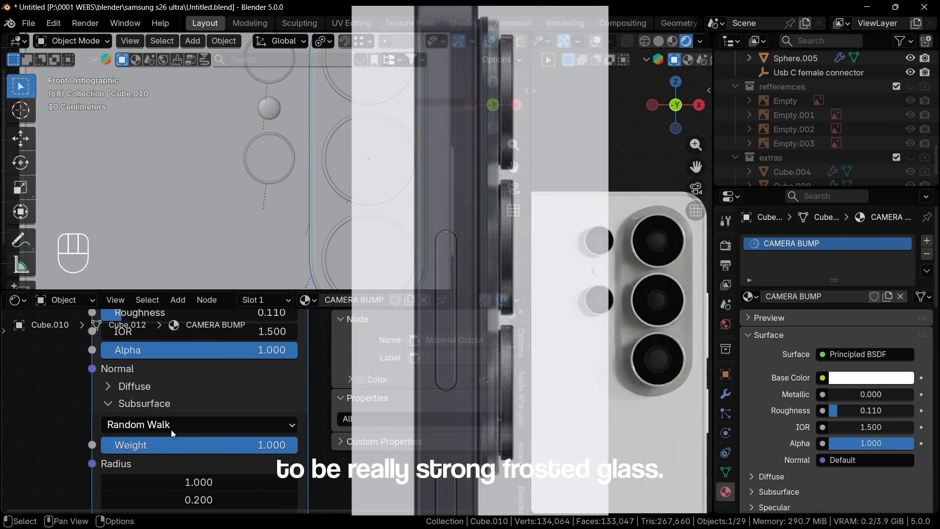
middle_click_drag(171, 430, 133, 358)
left_click_drag(139, 412, 149, 463)
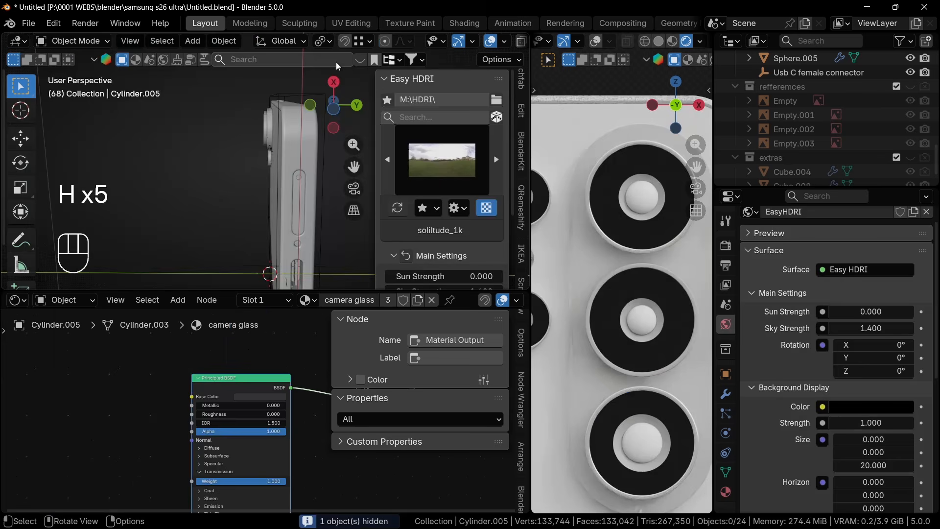
Step: Search the online material library for "lens" and apply Multicoated glass to the uppermost large camera's lens sphere
key("ctrl+f")
left_click(135, 60)
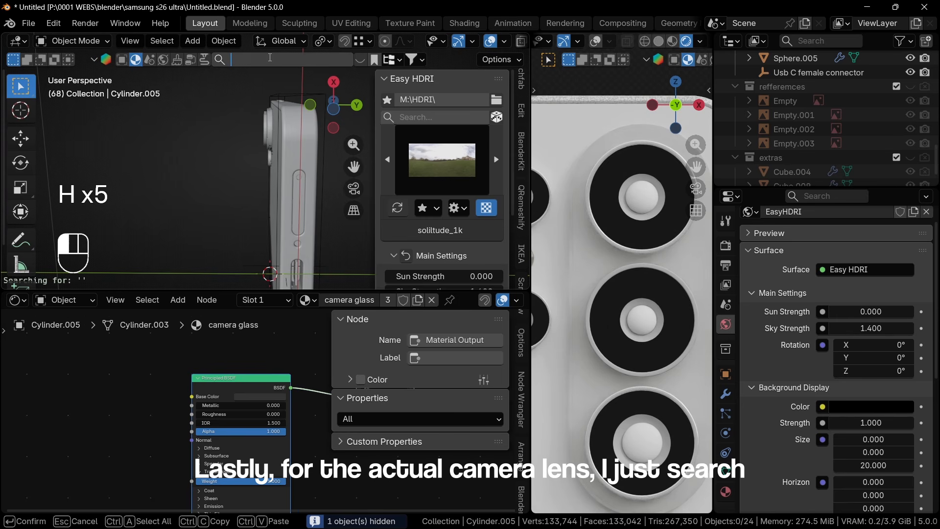
type("lens")
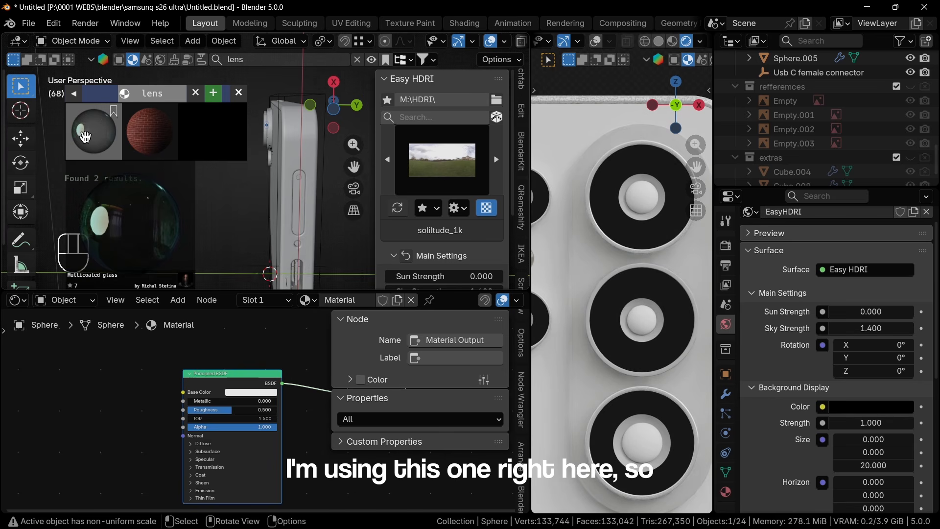
left_click_drag(233, 420, 230, 416)
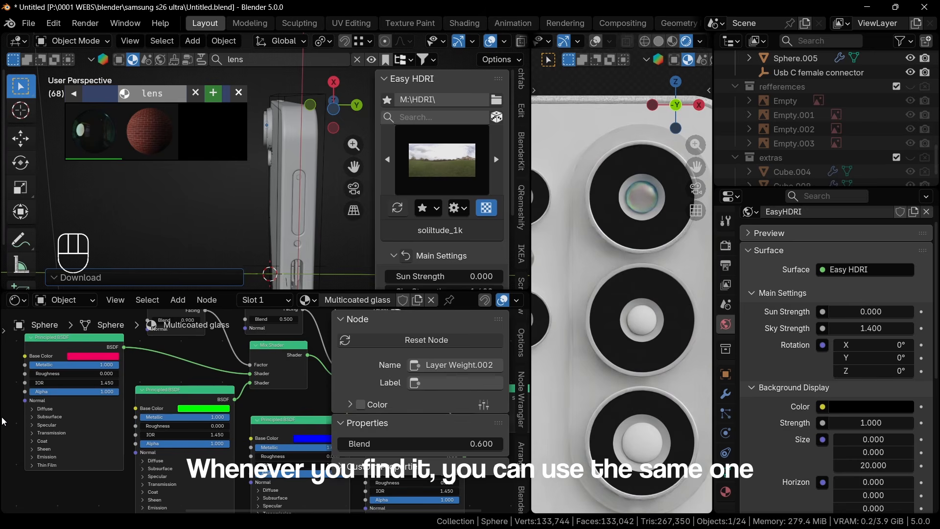
Step: Change the white Principled BSDF's Base Color in the Multicoated glass node tree to black
middle_click_drag(82, 512, 44, 343)
scroll(206, 414, "up", 6)
scroll(587, 294, "up", 4)
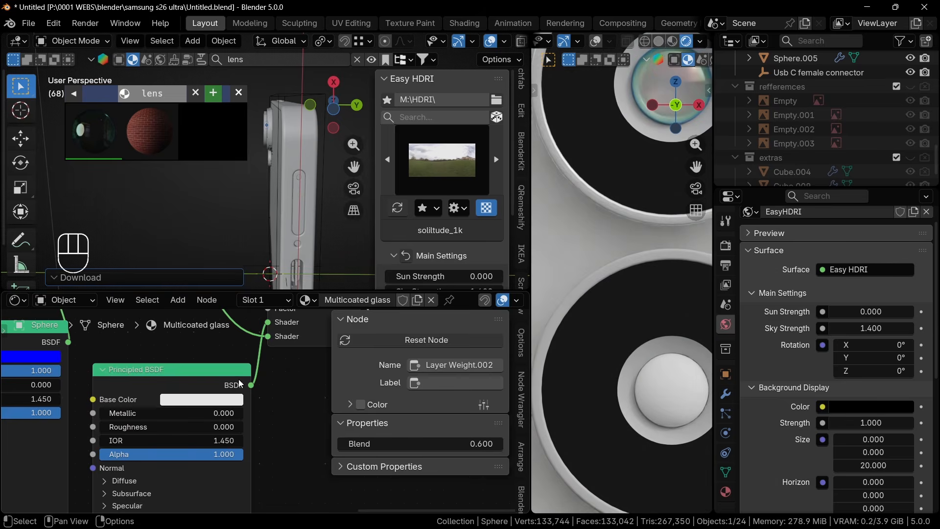
left_click(223, 399)
left_click_drag(281, 178, 281, 287)
middle_click_drag(640, 108, 574, 236, "shift")
scroll(587, 185, "up", 3)
key("h")
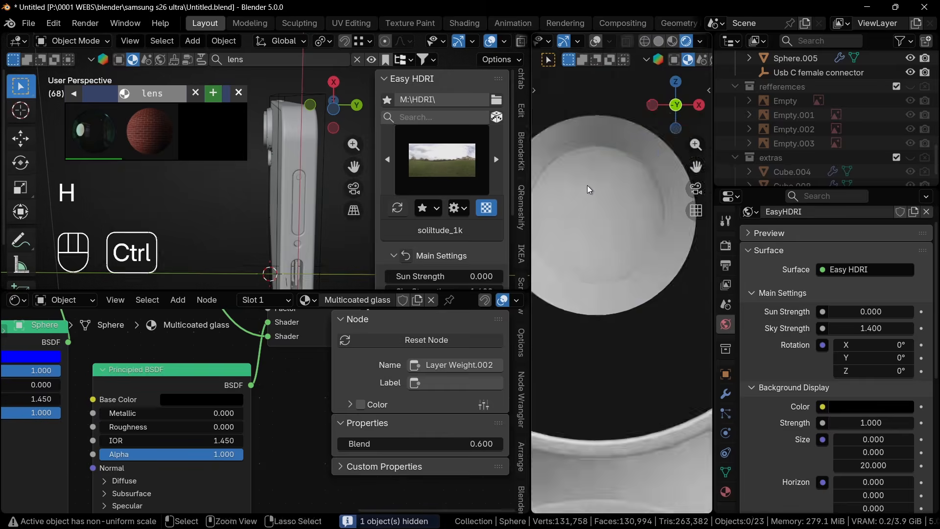
key("ctrl+z")
key("alt+h")
key("ctrl+z")
Step: Select all five lens spheres with the uppermost large one active and link its Multicoated glass material to the others
scroll(593, 277, "down", 2)
middle_click_drag(594, 278, 653, 339, "shift")
left_click(632, 401)
left_click(636, 275, "shift")
left_click(562, 319, "shift")
left_click(562, 197, "shift")
left_click(673, 204, "shift")
key("ctrl+l")
left_click(670, 200)
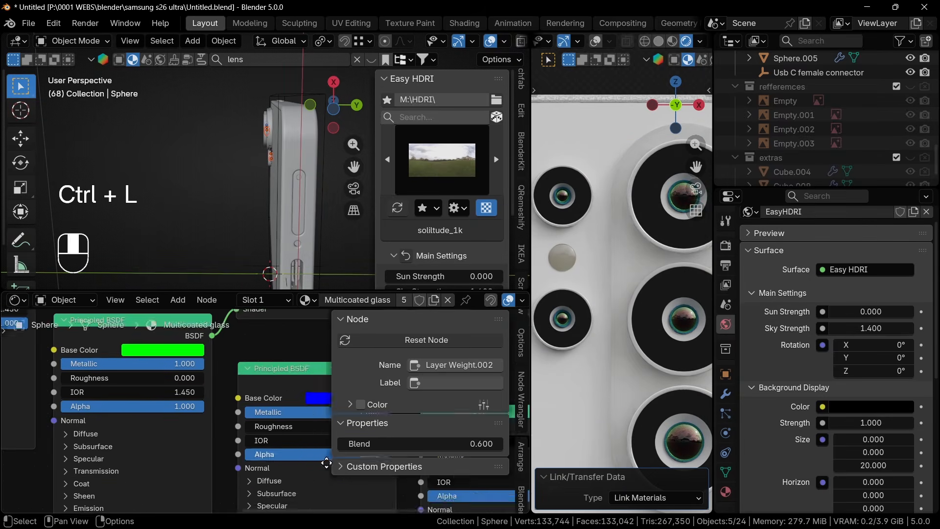
Step: Change the green Principled BSDF's Base Color in the Multicoated glass to bright blue, hex 008BFF, and save the file
left_click(196, 366)
left_click_drag(247, 164, 236, 146)
key("ctrl+s")
Step: Change the pink-red Principled BSDF's Base Color in the Multicoated glass to green
scroll(261, 415, "down", 5)
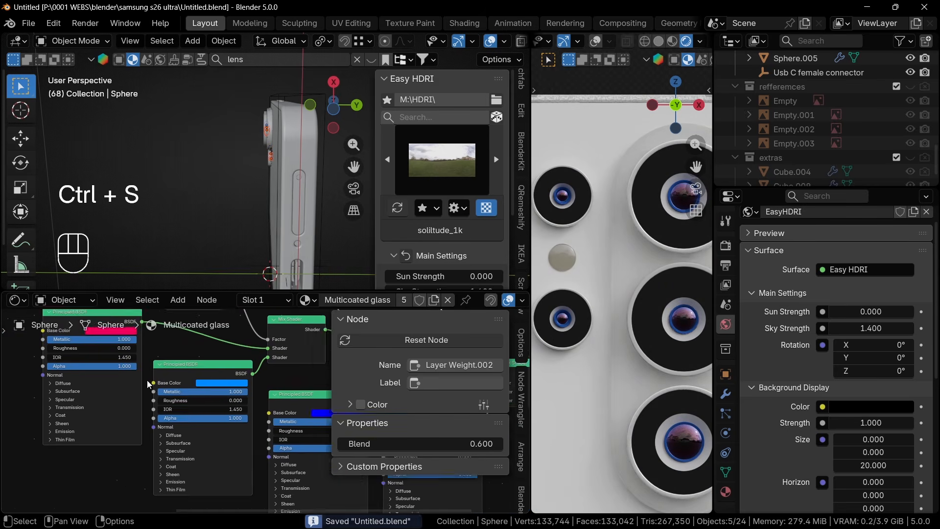
middle_click_drag(196, 362, 213, 406)
left_click(126, 376)
left_click_drag(160, 284, 167, 278)
left_click(560, 424)
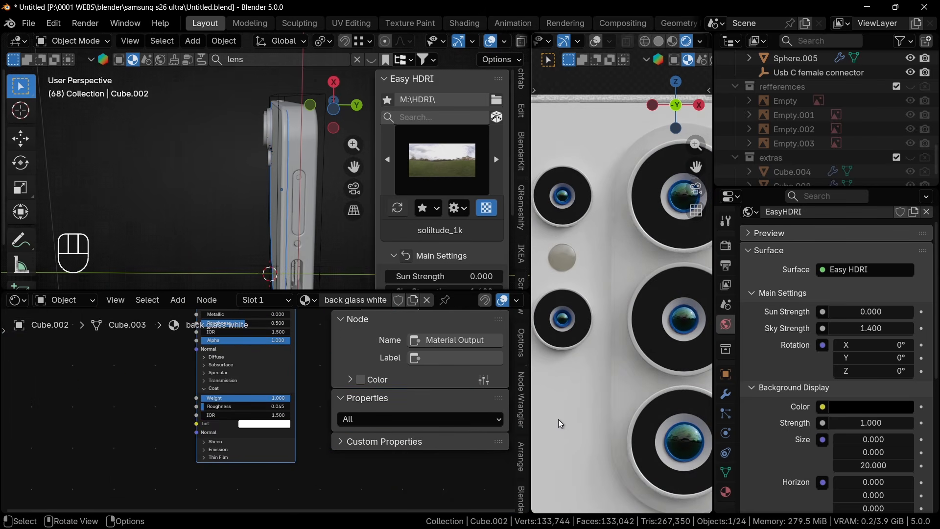
Step: Select the middle large camera's lens sphere and darken the green Principled BSDF's Base Color
scroll(237, 365, "down", 8)
middle_click_drag(237, 366, 183, 426)
scroll(196, 416, "up", 4)
left_click(684, 319)
left_click(170, 387)
left_click_drag(204, 294, 204, 313)
Step: Darken the Base Colors of the two blue Principled BSDF nodes in the Multicoated glass and unhide all hidden parts
scroll(261, 417, "up", 3)
left_click(245, 424)
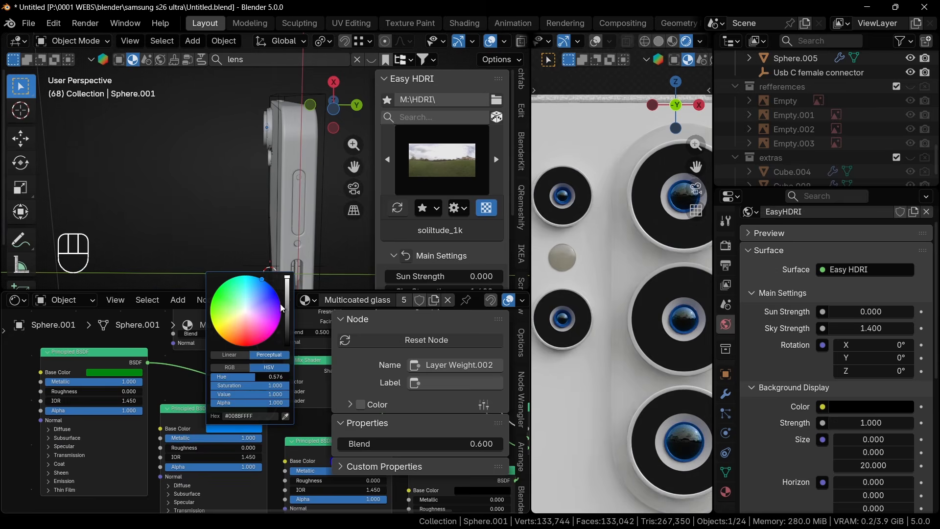
left_click_drag(288, 309, 288, 319)
middle_click_drag(233, 467, 108, 453)
left_click(233, 443)
left_click(289, 330)
key("alt+h")
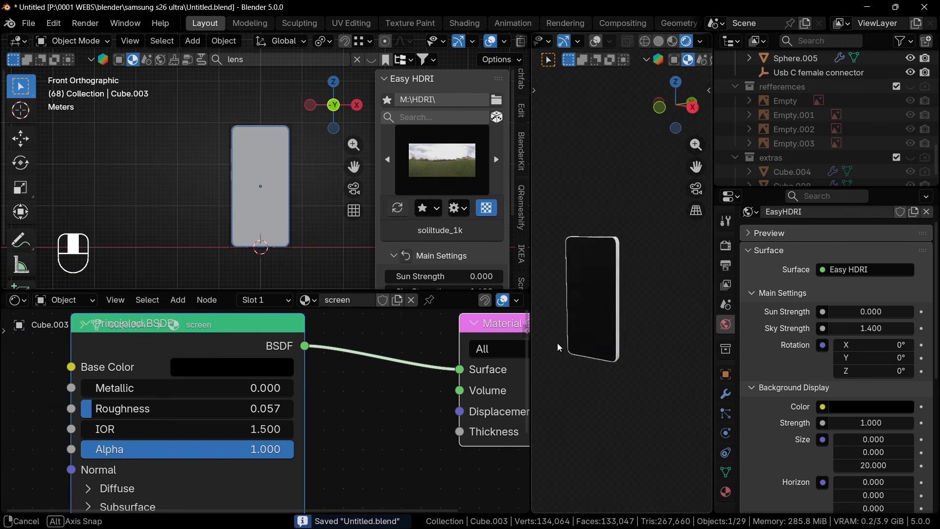
Step: Select the phone's side buttons and raise their material's Roughness to 1.000, along with its Metallic and Coat Weight
middle_click_drag(558, 343, 622, 323)
scroll(641, 320, "up", 3)
left_click(622, 323)
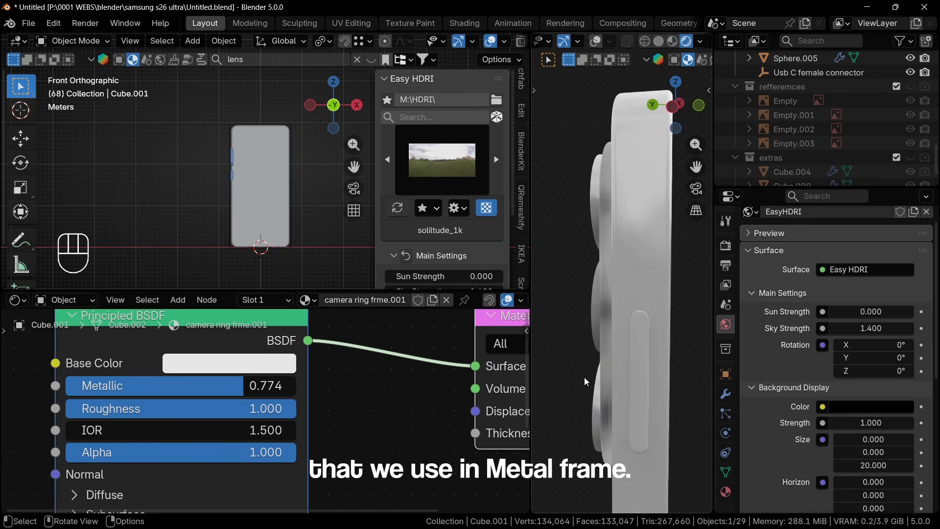
left_click_drag(199, 408, 274, 408)
left_click_drag(147, 386, 294, 386)
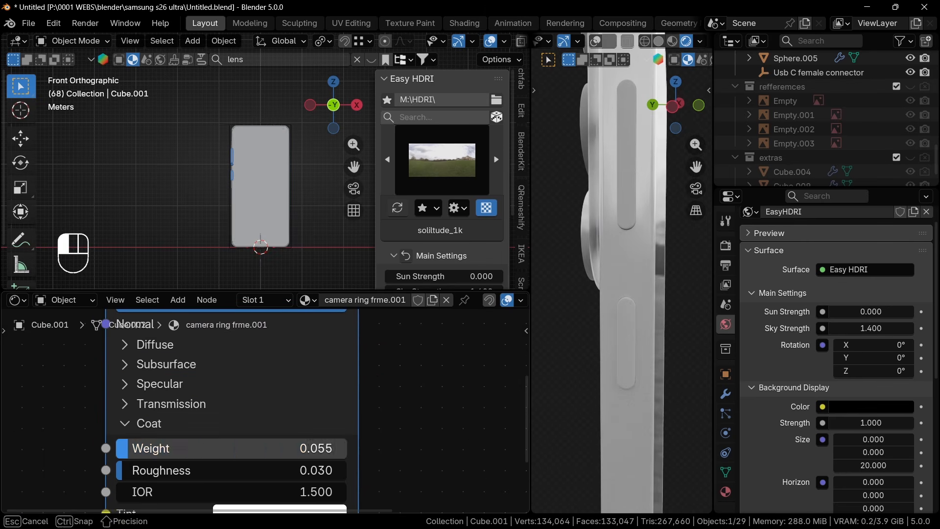
left_click_drag(230, 448, 319, 448)
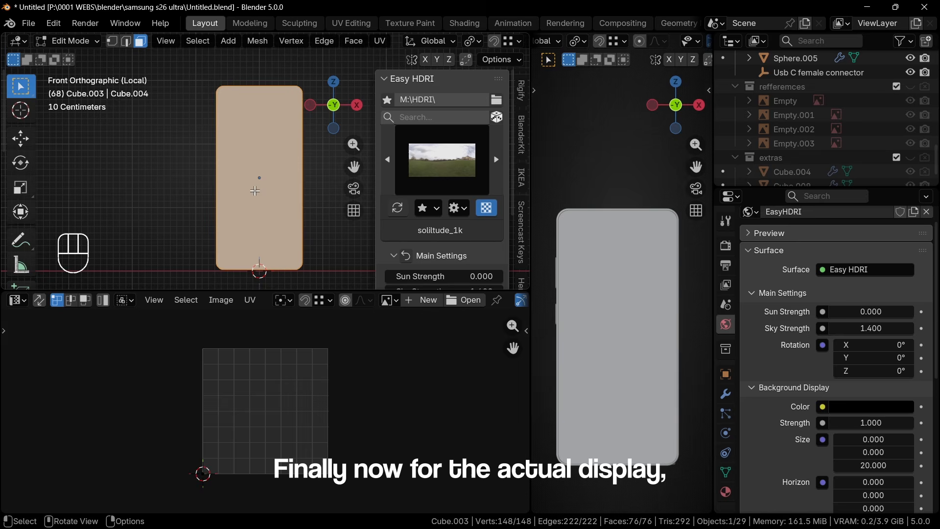
Step: Unwrap the entire display mesh so its front outline is laid out as a UV island
key("u")
left_click(254, 190)
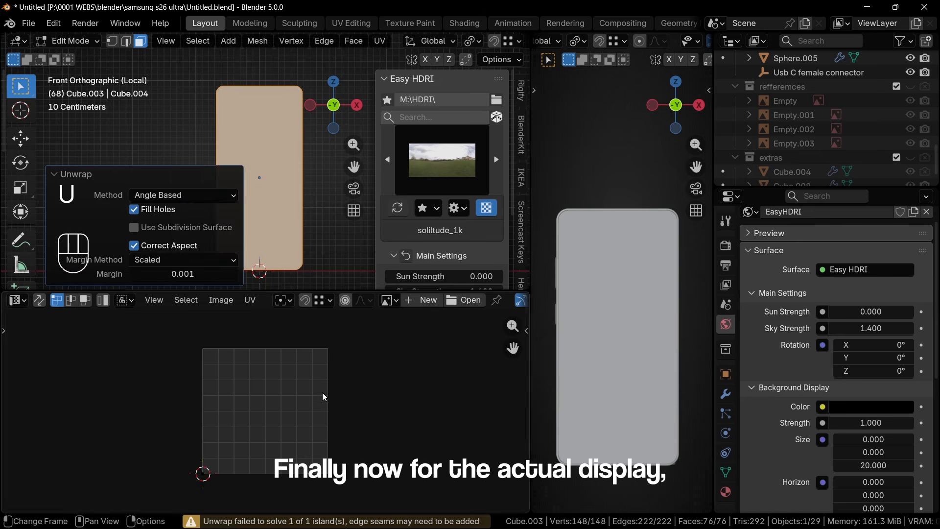
key("u")
left_click(254, 206)
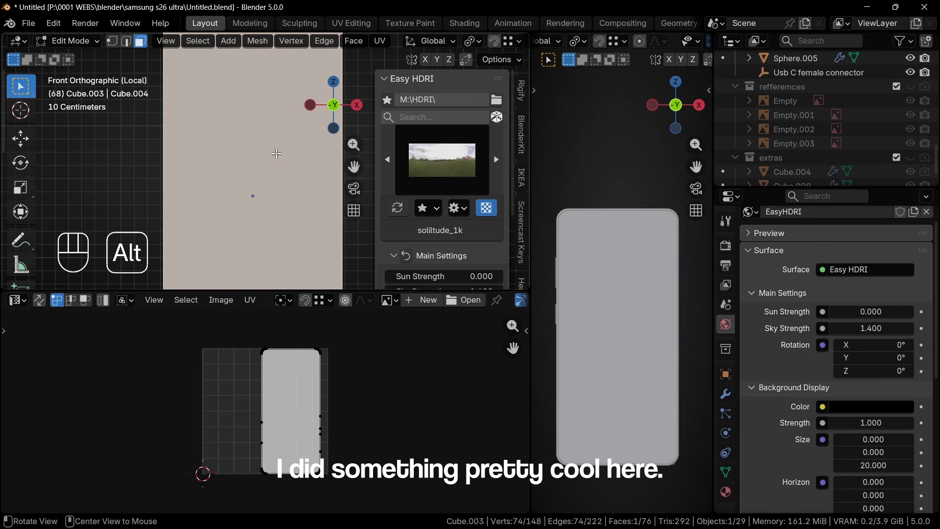
Step: Invert the front face selection on the display mesh and move the remaining faces' UVs away from the front island
key("alt+KP_3")
scroll(276, 154, "down", 5)
middle_click_drag(276, 154, 54, 202)
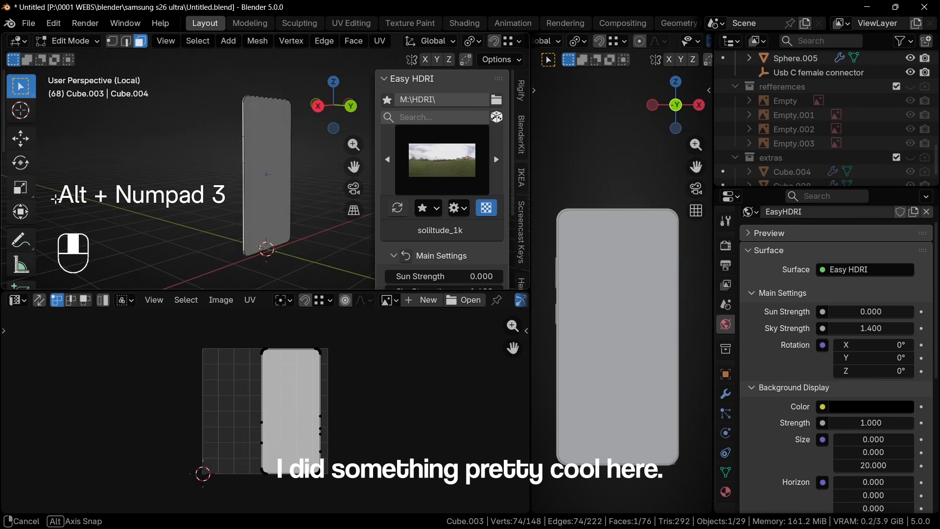
key("ctrl+i")
key("KP_1")
key("a")
key("g")
left_click(73, 381)
Step: Select the display's front face, move its UV island along X to the centre of the UV square, and save the file
left_click(252, 222)
scroll(294, 343, "up", 5)
scroll(274, 343, "down", 6)
left_click_drag(243, 338, 308, 451)
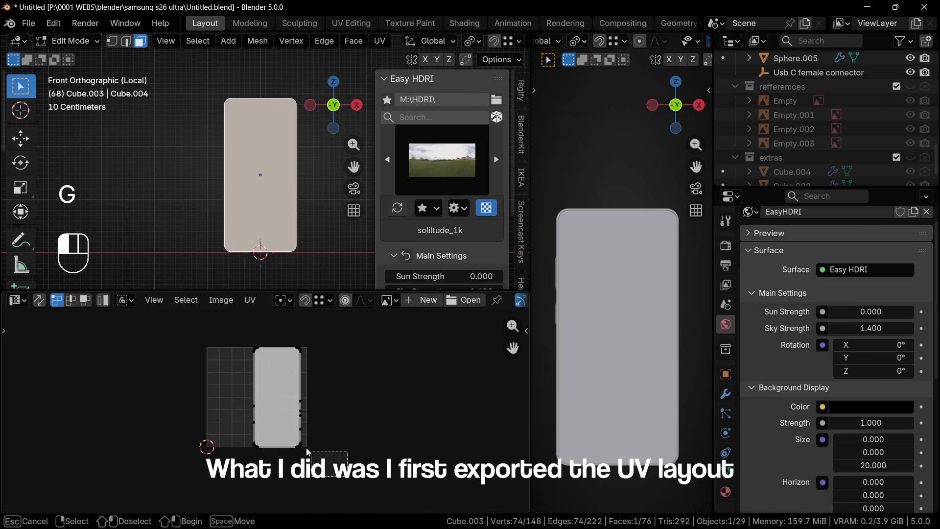
key("g")
key("x")
left_click(335, 430)
left_click(250, 300)
key("ctrl+s")
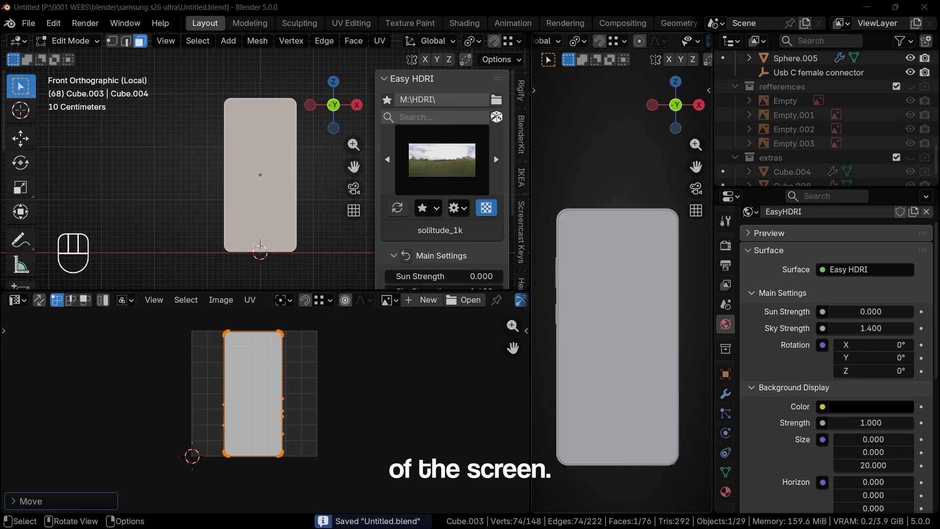
Step: Change the UV Editor to an enlarged Shader Editor and set the phone preview viewport to Material Preview shading
key("alt+Tab")
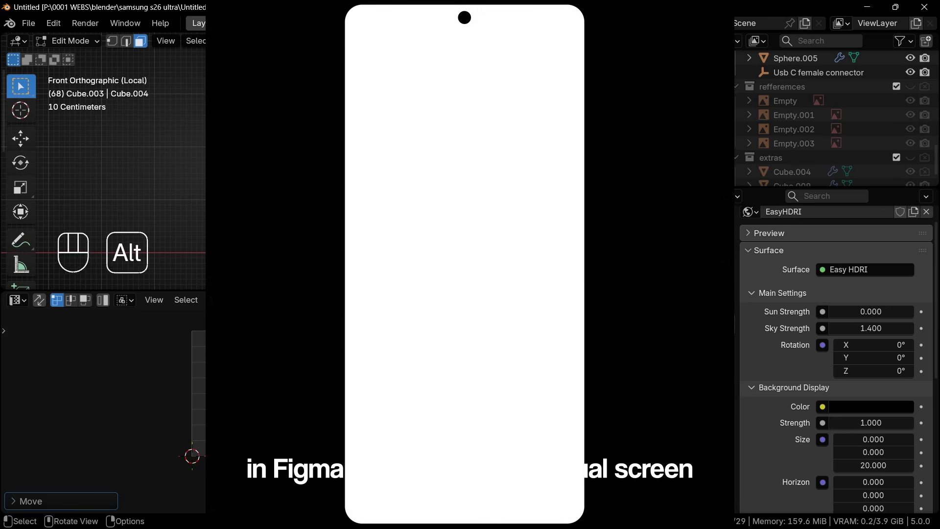
left_click(17, 300)
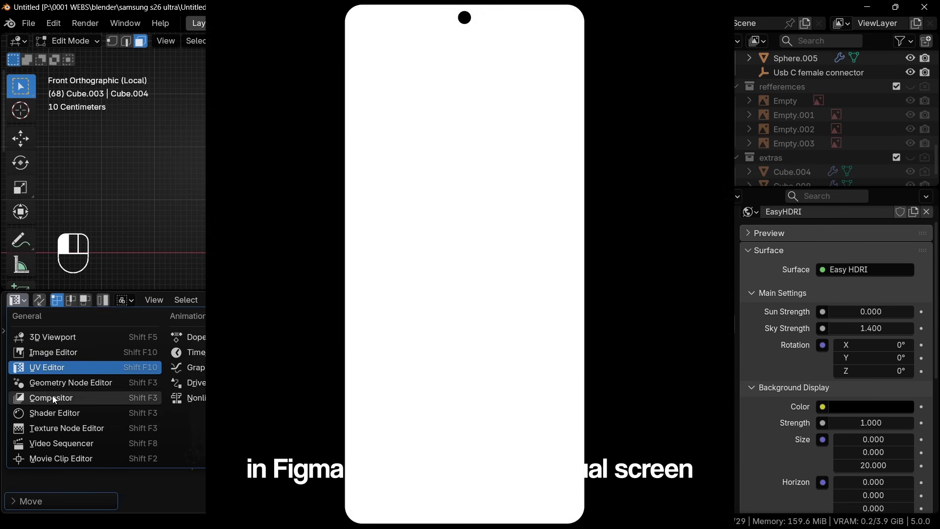
left_click(52, 413)
left_click_drag(98, 291, 98, 217)
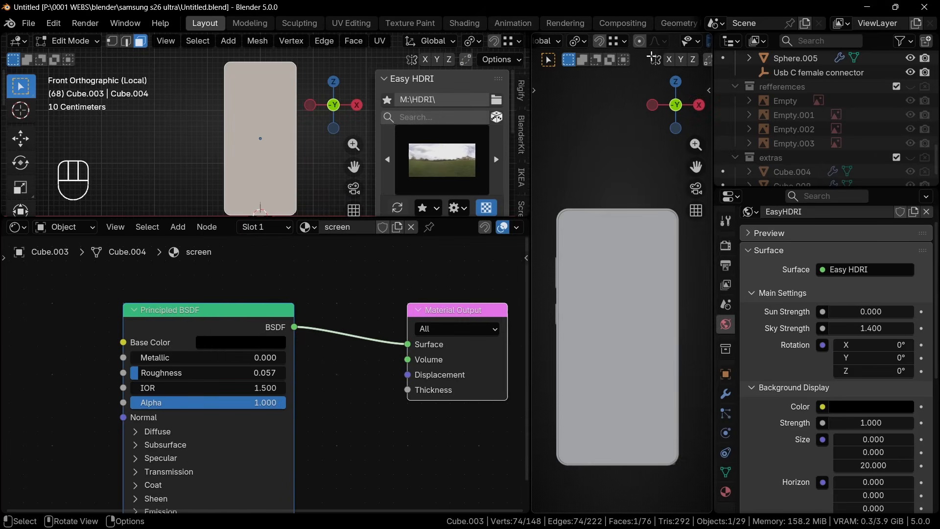
left_click(673, 41)
scroll(610, 277, "up", 5)
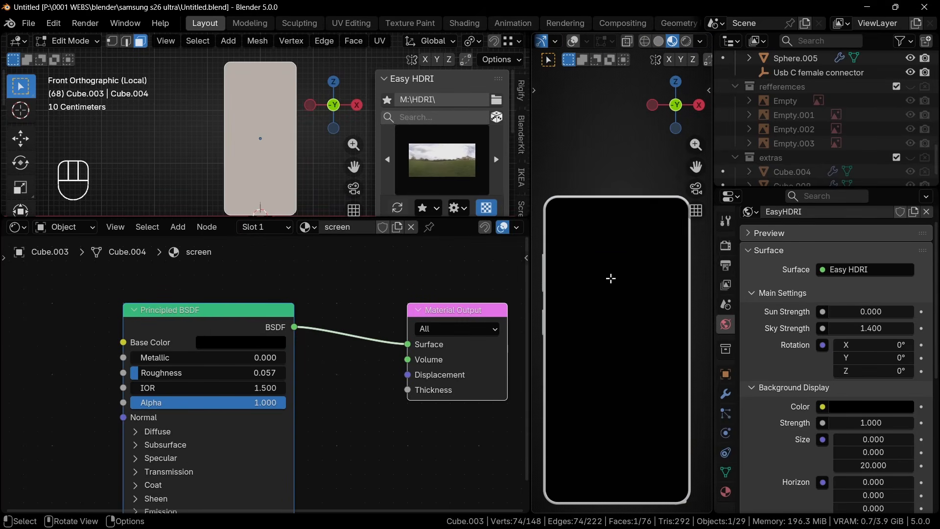
scroll(88, 391, "down", 2)
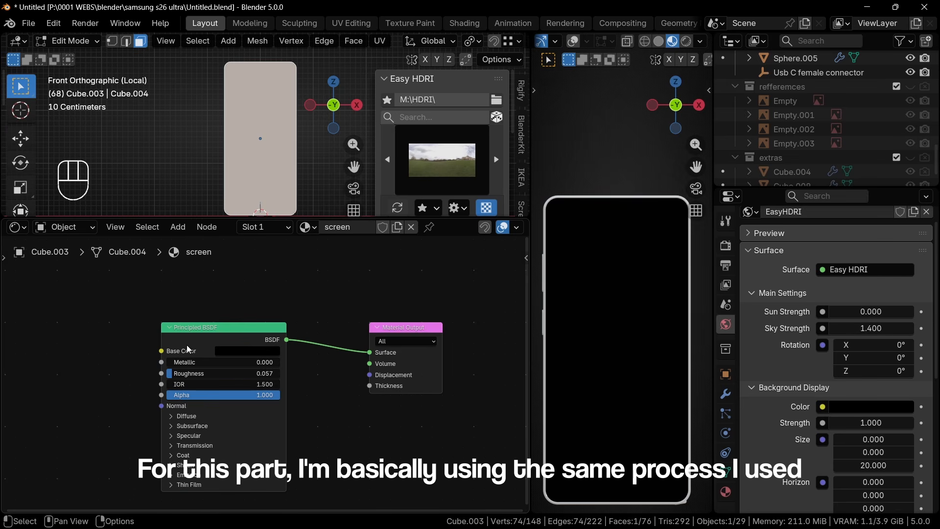
Step: Duplicate the screen material's Principled BSDF above the original and reset the copy to default values
left_click_drag(212, 335, 184, 456)
key("shift+d")
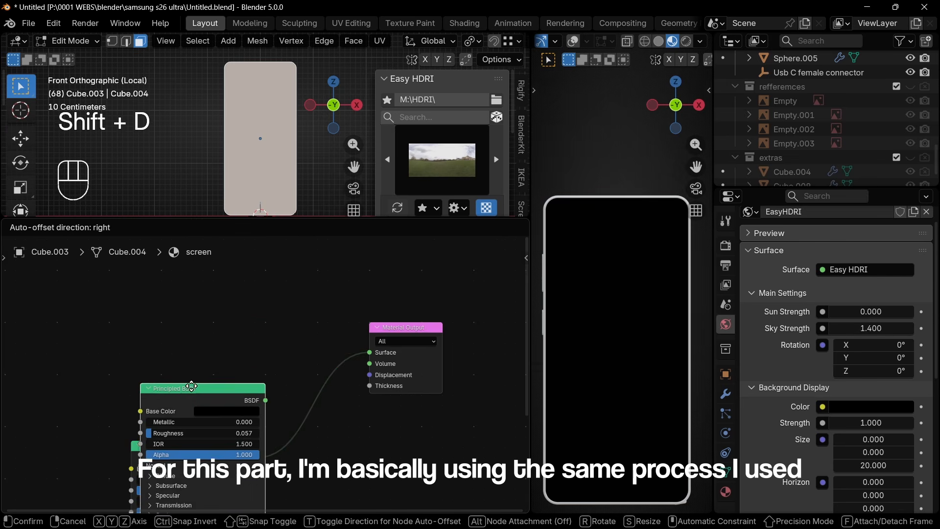
left_click(177, 273)
key("BackSpace")
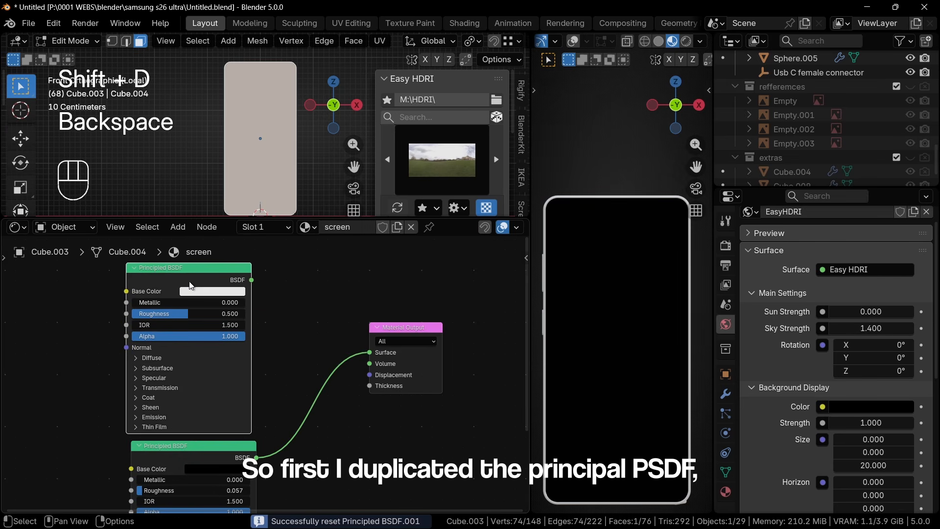
Step: Combine the two Principled BSDF nodes of the screen material with a Mix Shader
right_click_drag(194, 273, 193, 473, "ctrl+shift")
scroll(237, 401, "down", 3)
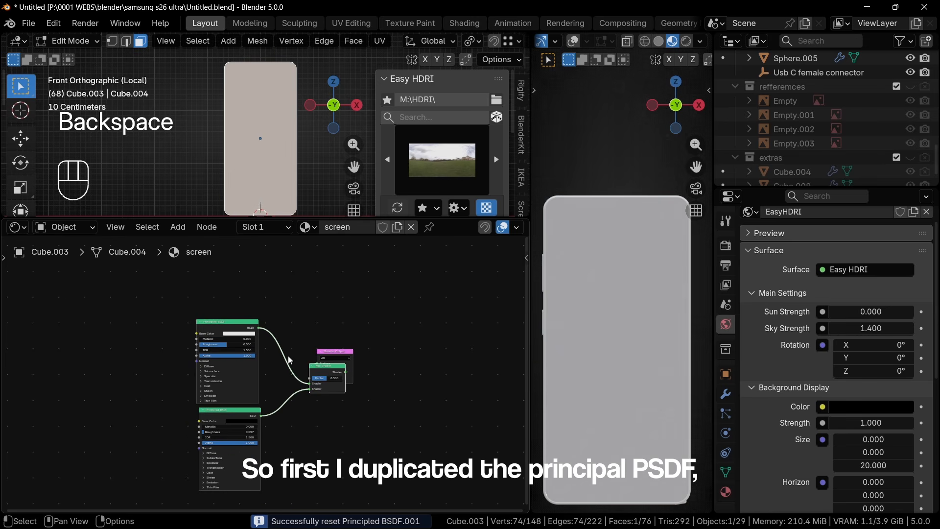
Step: Move both Principled BSDF nodes of the screen material farther away from the Mix Shader
left_click_drag(130, 330, 315, 468)
left_click_drag(314, 372, 236, 371)
middle_click_drag(241, 372, 352, 408)
scroll(261, 384, "up", 3)
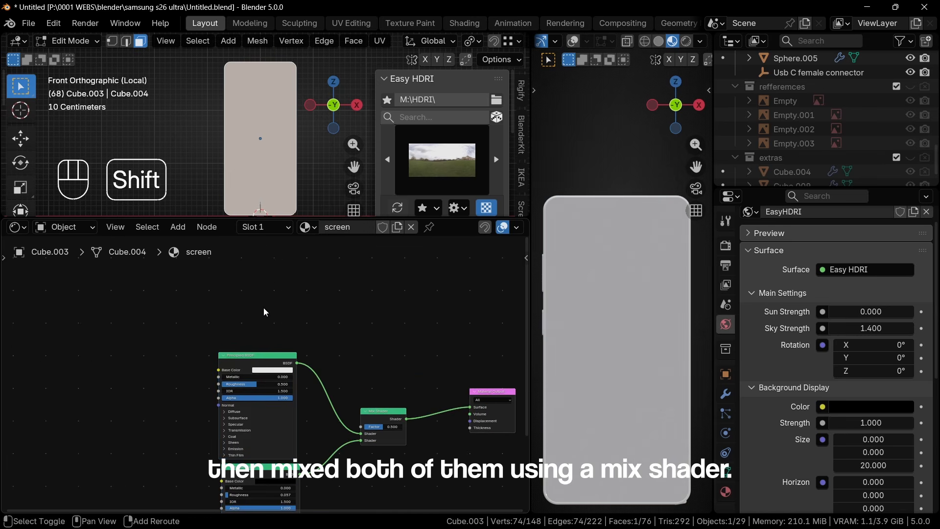
Step: Add an Image Texture node above the shaders and connect its Color output to the Mix Shader's Factor
key("shift+a")
type("image")
key("Return")
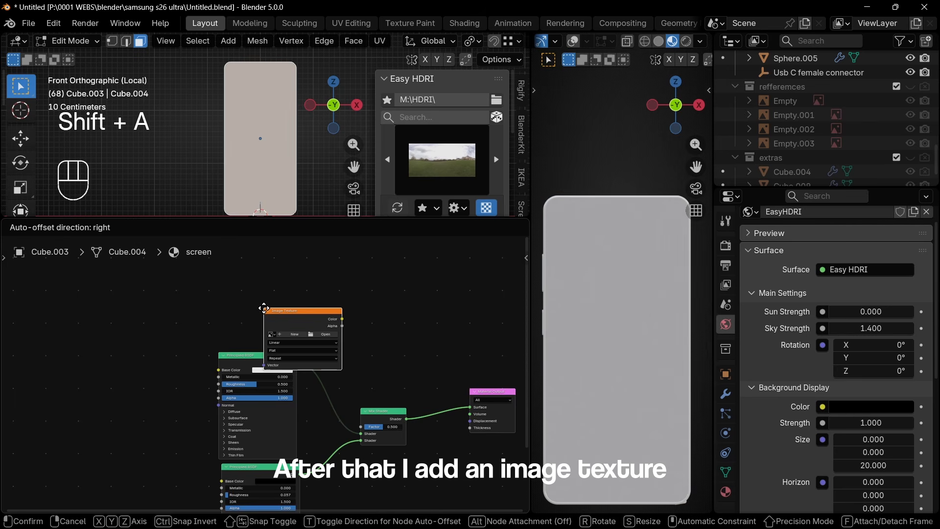
left_click(212, 285)
left_click_drag(366, 431, 359, 429)
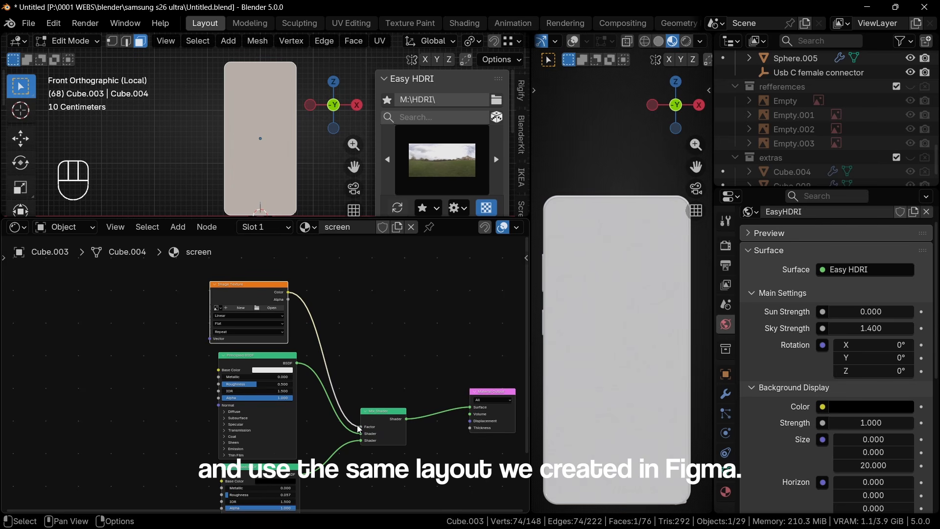
Step: Load samsung screen.png into the Image Texture node that drives the Mix Shader
left_click(266, 309)
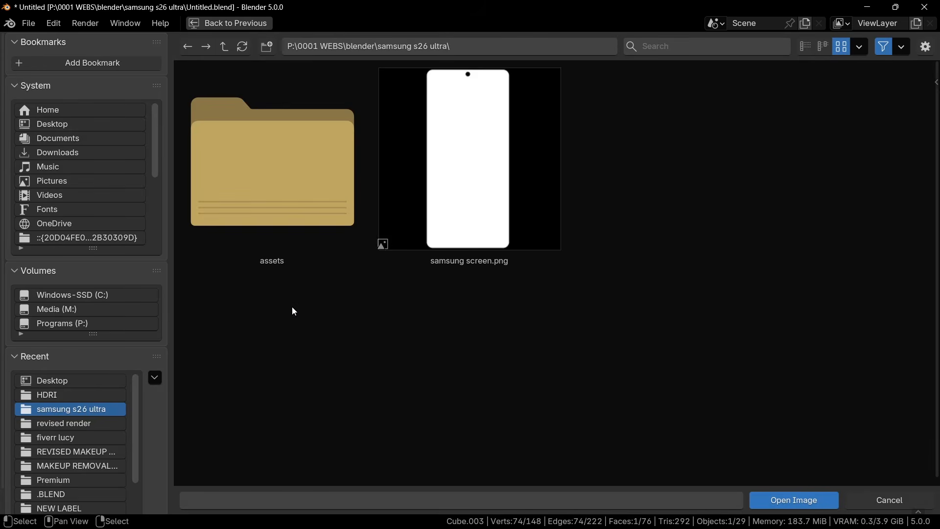
double_click(504, 189)
scroll(241, 377, "up", 5)
scroll(242, 378, "up", 2)
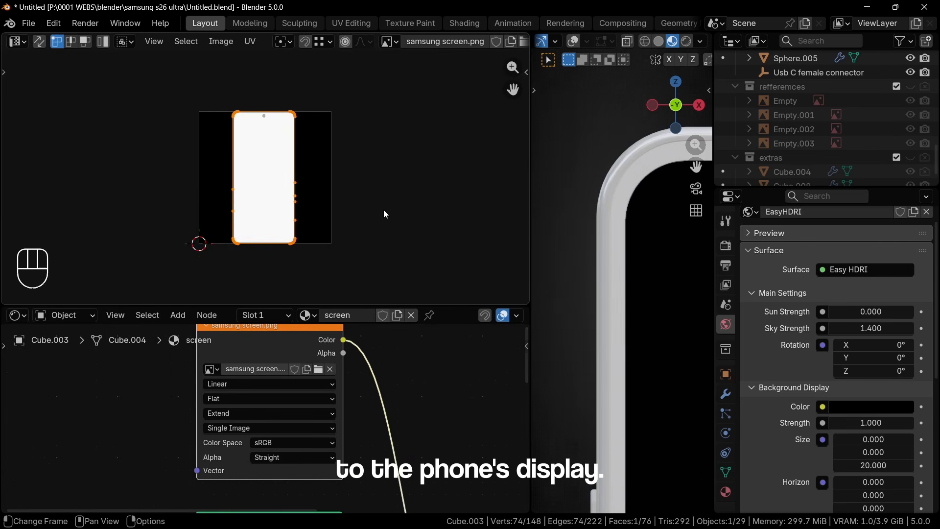
Step: Rotate the display's UV island by 180° over the screen layout image
key("r")
key("KP_1")
key("KP_8")
key("KP_0")
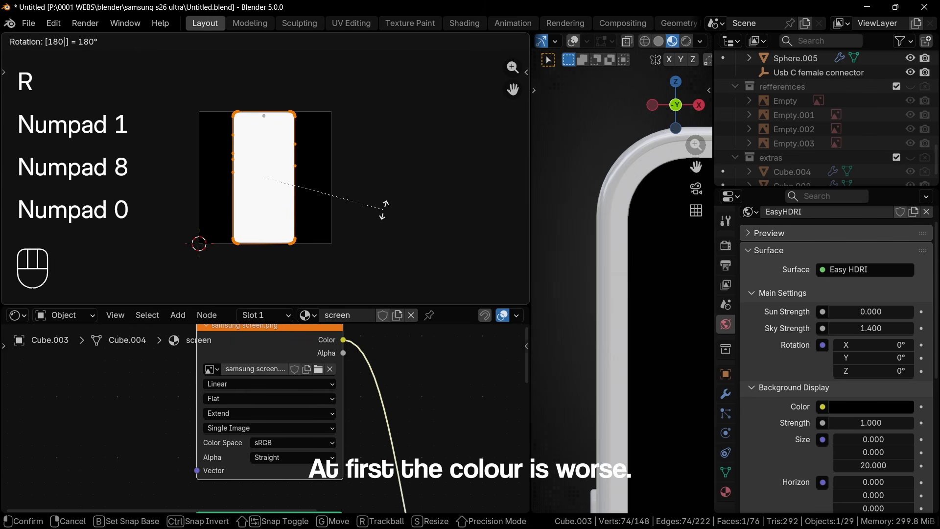
key("Return")
scroll(610, 302, "down", 12)
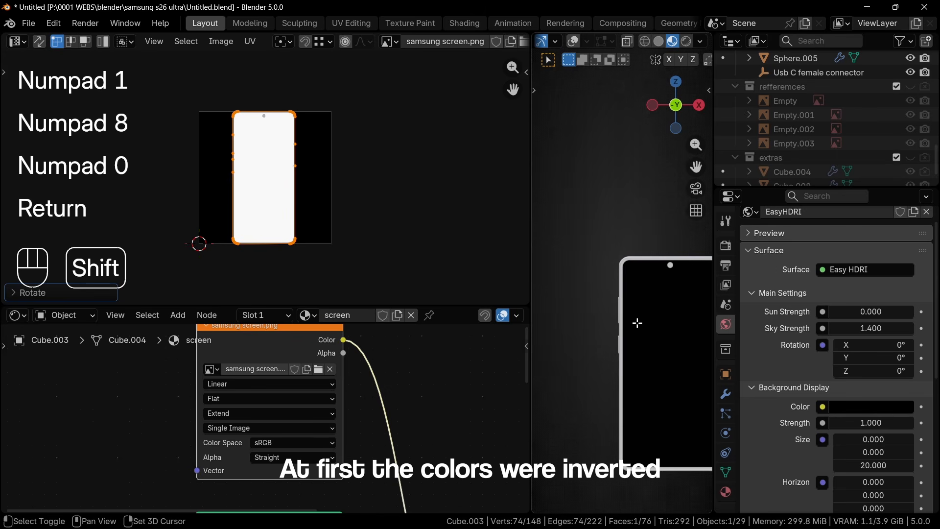
middle_click_drag(637, 323, 586, 281, "shift")
scroll(315, 203, "up", 1)
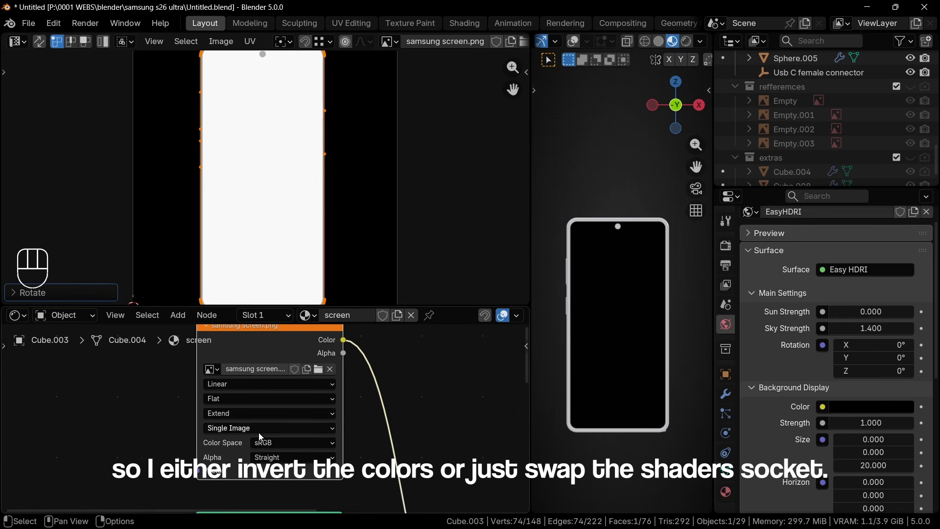
Step: Insert an Invert Color node between the samsung screen.png texture and the Mix Shader's Factor
scroll(262, 424, "down", 5)
left_click_drag(295, 387, 228, 380)
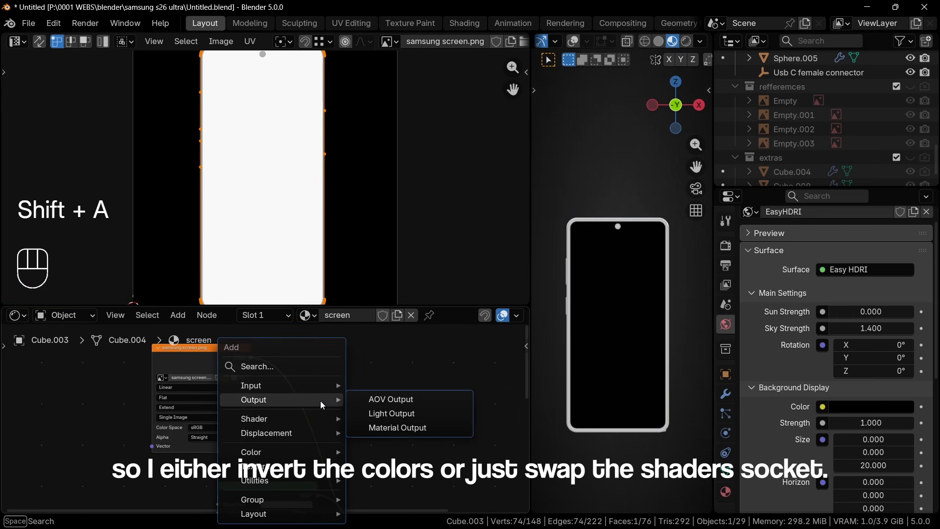
type("invert")
key("Return")
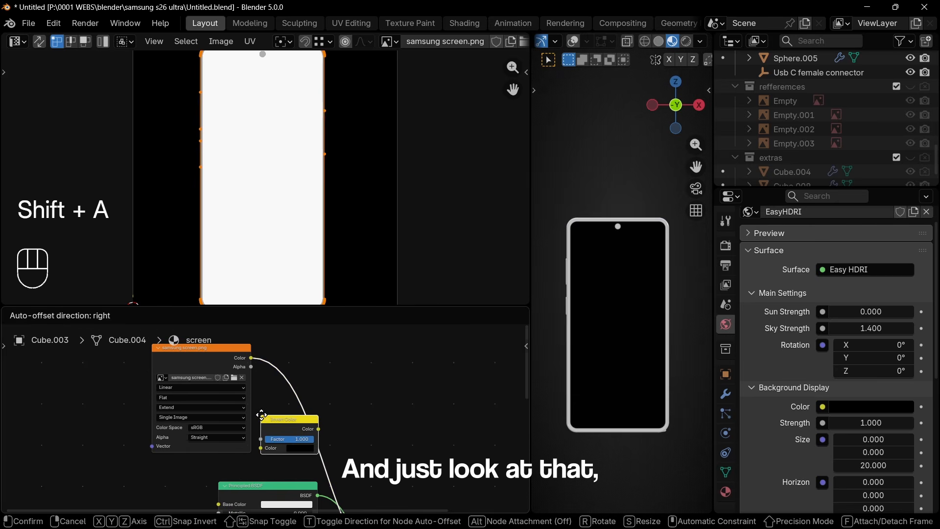
left_click(269, 416)
scroll(586, 270, "up", 10)
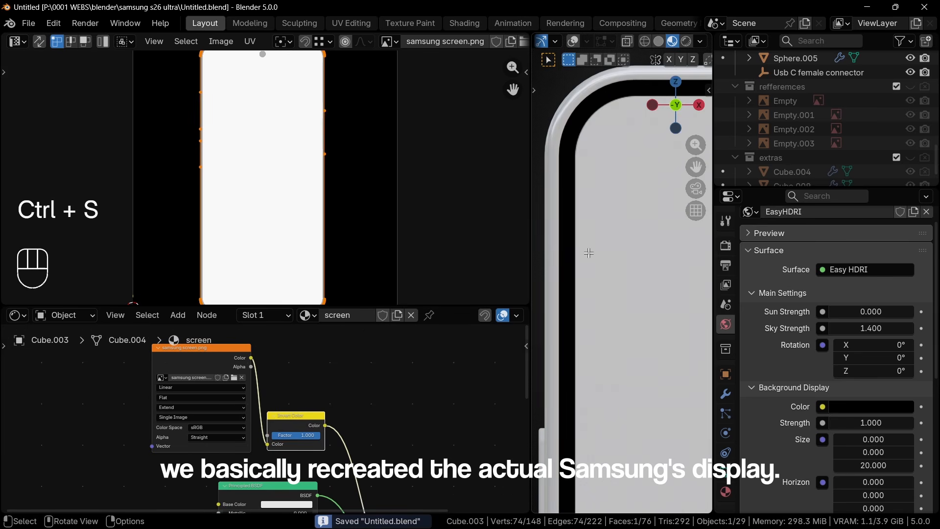
Step: Examine the black bezel along the display's edges and rounded corners on the phone preview
scroll(599, 264, "down", 10)
middle_click_drag(619, 281, 562, 227, "shift")
scroll(607, 203, "up", 4)
middle_click_drag(613, 199, 536, 266, "shift")
scroll(577, 197, "up", 4)
middle_click_drag(578, 197, 615, 283, "shift")
scroll(614, 281, "up", 4)
middle_click_drag(589, 241, 613, 280, "shift")
scroll(613, 280, "up", 4)
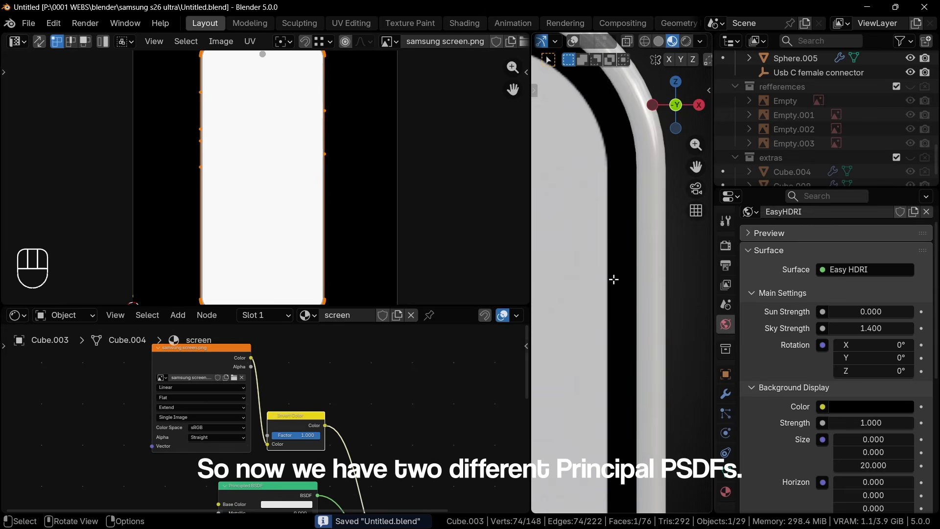
scroll(614, 279, "up", 1)
scroll(315, 226, "down", 2)
scroll(269, 189, "up", 3)
Step: Scale the display's UV island along X by about 0.994 to even out the bezel, and save the file
middle_click_drag(248, 159, 251, 227, "shift")
scroll(245, 206, "up", 5)
scroll(250, 224, "up", 3)
scroll(184, 210, "down", 1)
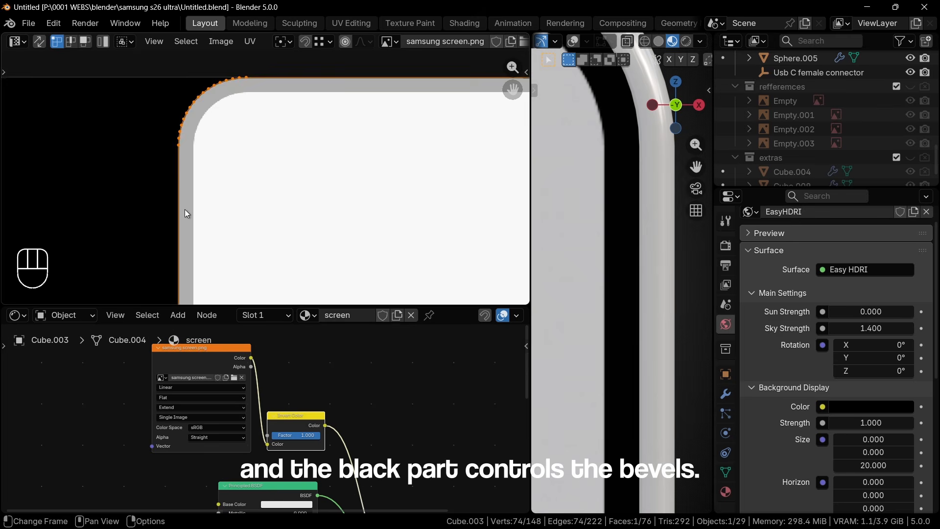
middle_click_drag(184, 210, 152, 190, "shift")
key("s")
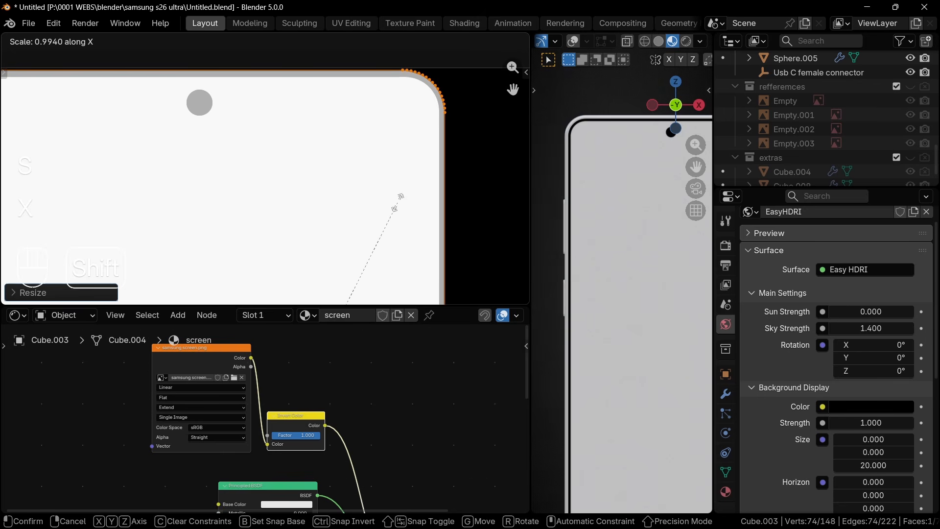
left_click(397, 204)
scroll(635, 254, "down", 5)
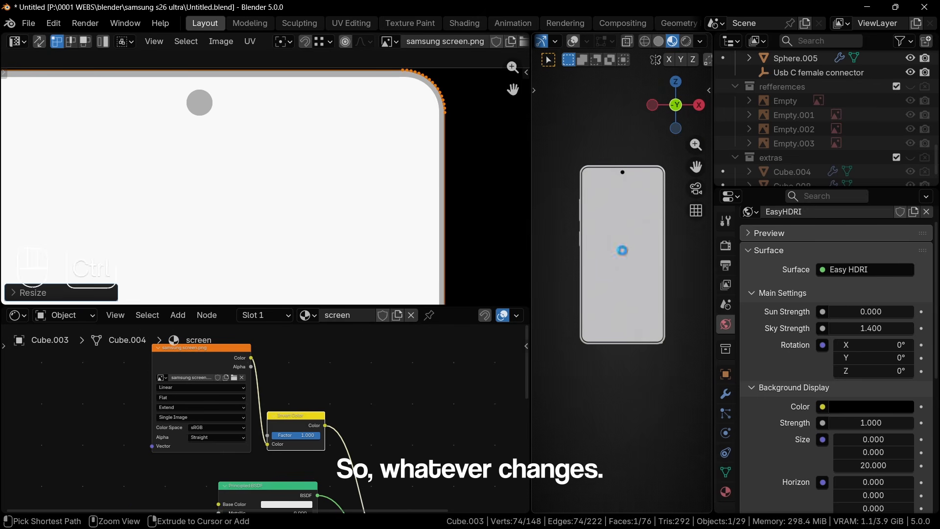
key("ctrl+s")
Step: Move the white Principled BSDF node of the screen material clear of the black one
scroll(594, 294, "up", 6)
scroll(325, 384, "down", 3)
scroll(323, 384, "down", 3)
middle_click_drag(328, 416, 298, 357)
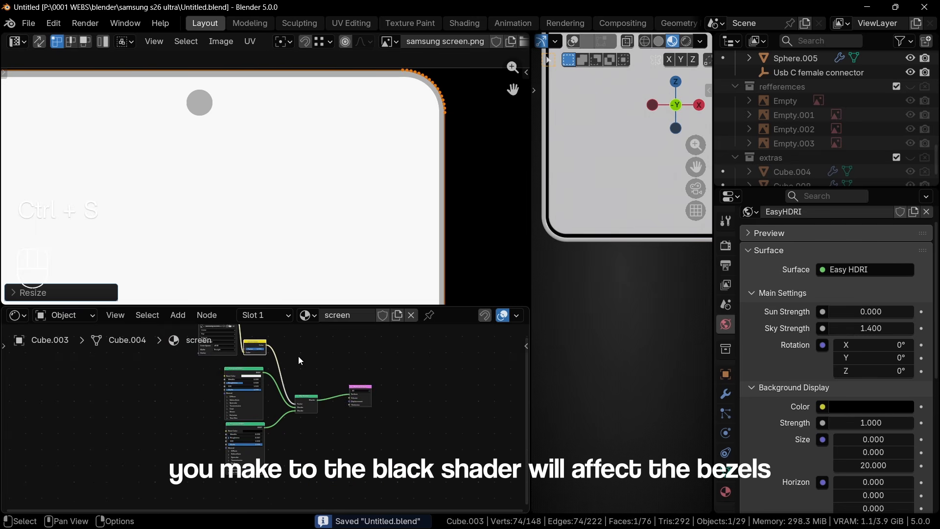
scroll(235, 401, "up", 10)
middle_click_drag(206, 399, 247, 441)
left_click_drag(226, 348, 133, 368)
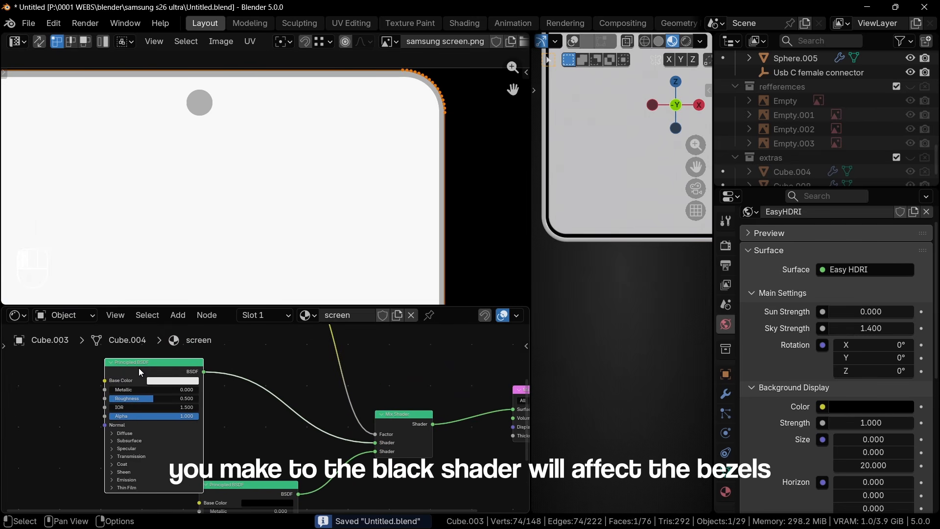
Step: Leave Edit Mode on the display object and save the file
scroll(563, 213, "down", 6)
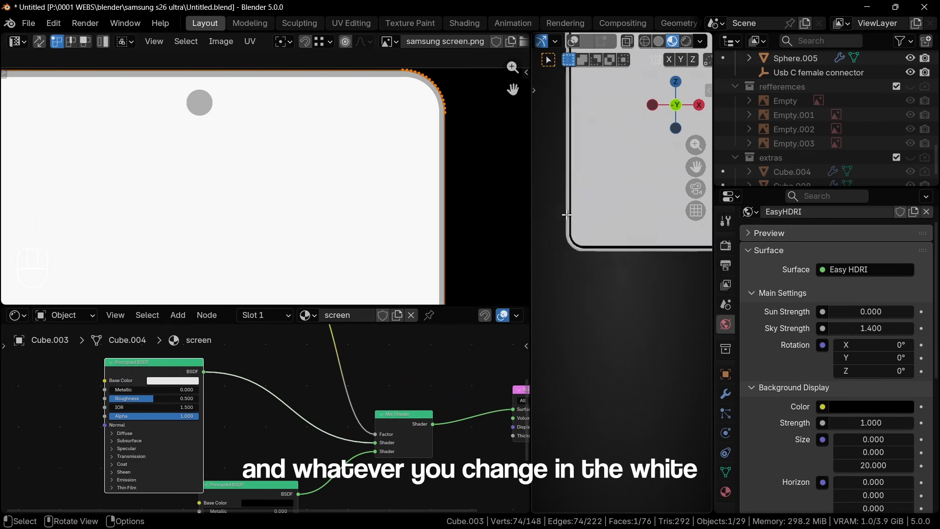
middle_click_drag(619, 216, 584, 311, "shift")
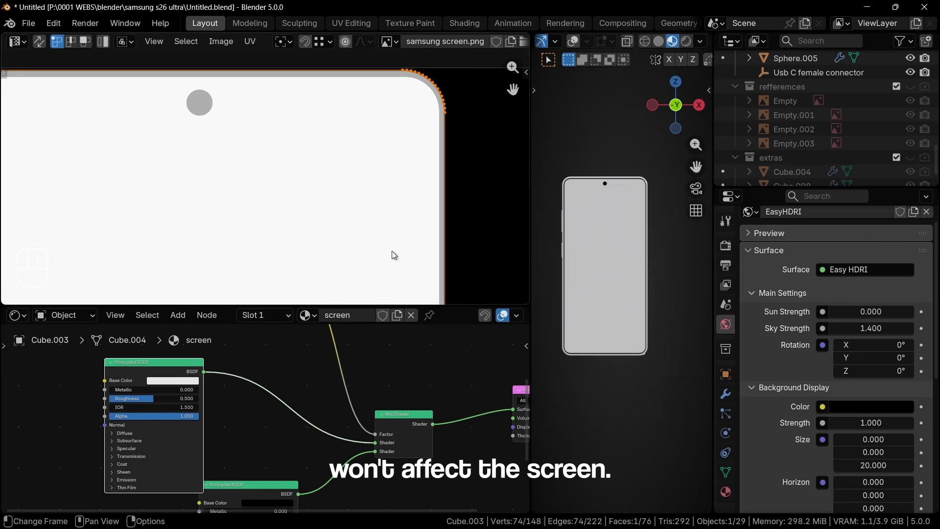
key("Tab")
key("ctrl+s")
Step: Add a second Image Texture node beside the white Principled BSDF of the screen material
scroll(190, 425, "down", 6)
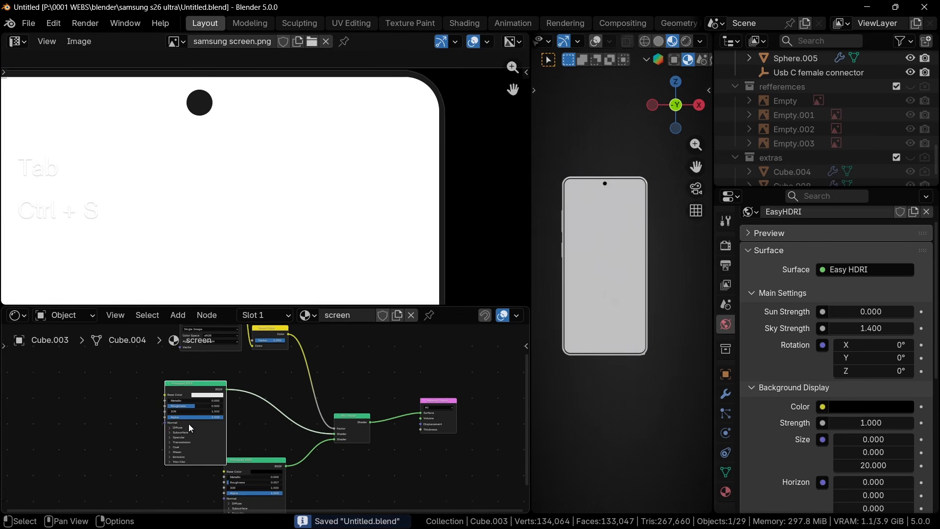
middle_click_drag(208, 428, 289, 402)
scroll(287, 403, "up", 6)
key("shift+a")
mouse_move(122, 396)
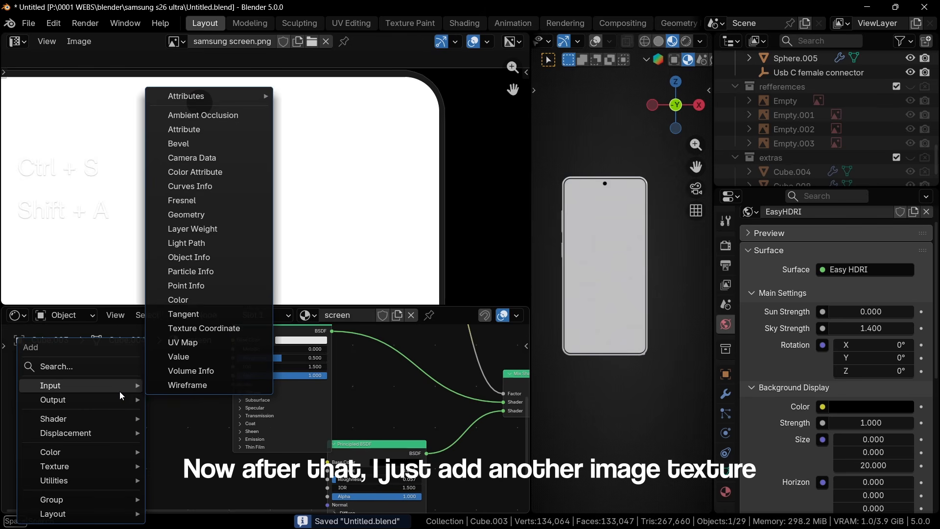
type("image")
key("Return")
left_click(81, 409)
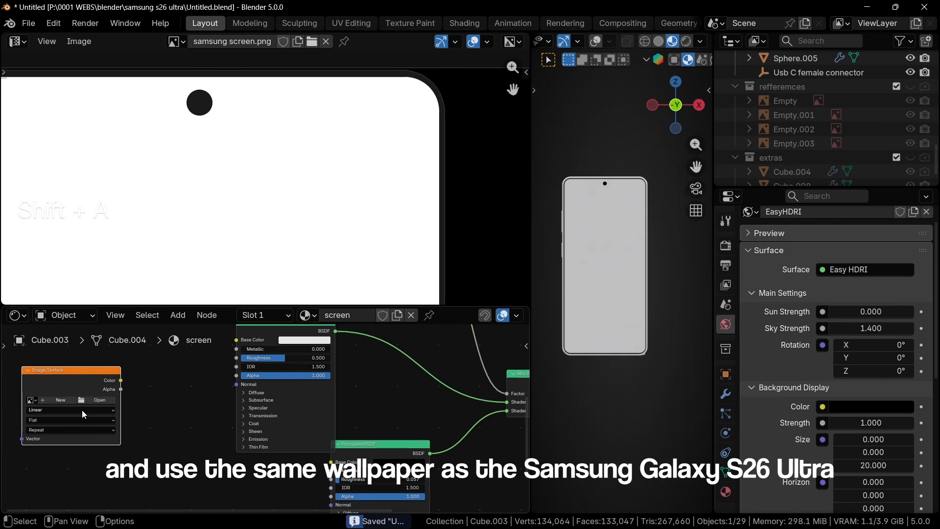
Step: Load the Galaxy S26 Ultra wallpaper PNG into the new Image Texture node and show it in the Image Editor
left_click(90, 401)
left_click(74, 401)
double_click(289, 390)
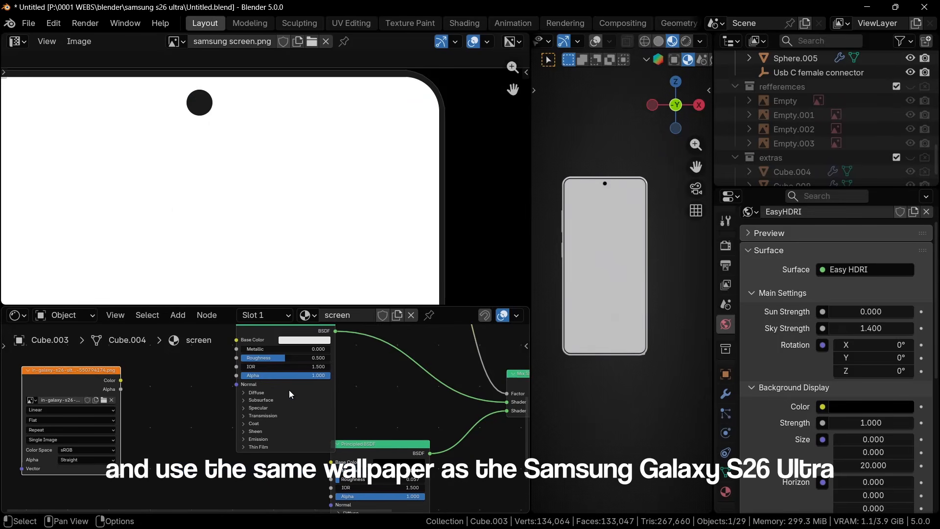
scroll(47, 383, "down", 2)
scroll(213, 161, "down", 3)
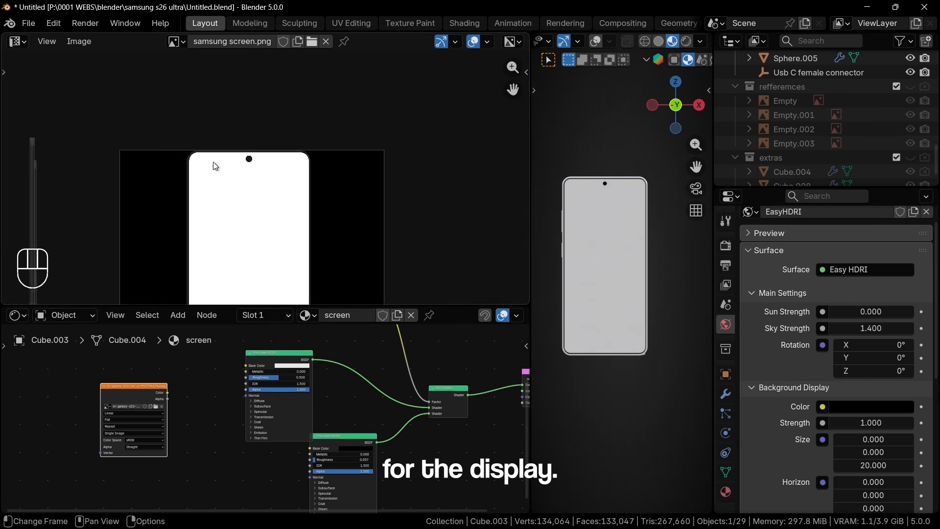
left_click(139, 387)
scroll(175, 405, "up", 2)
scroll(275, 234, "up", 4)
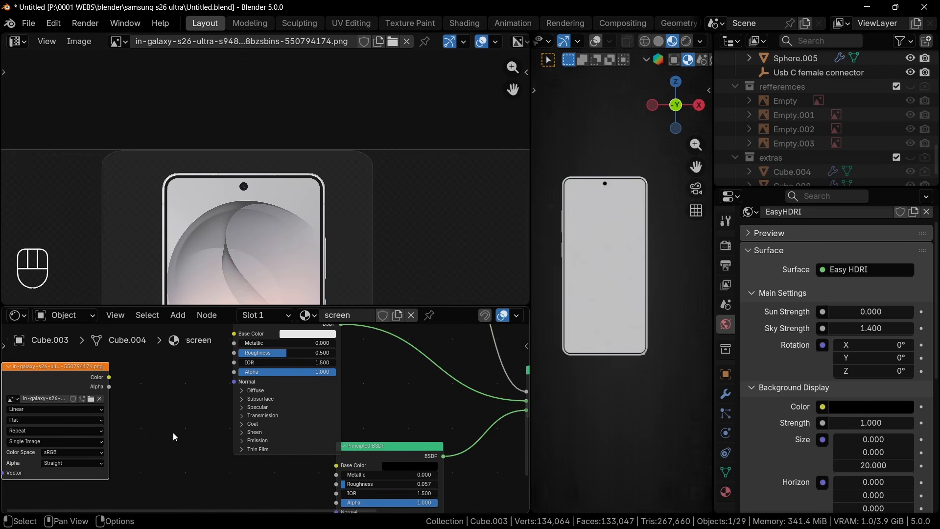
middle_click_drag(150, 390, 132, 448)
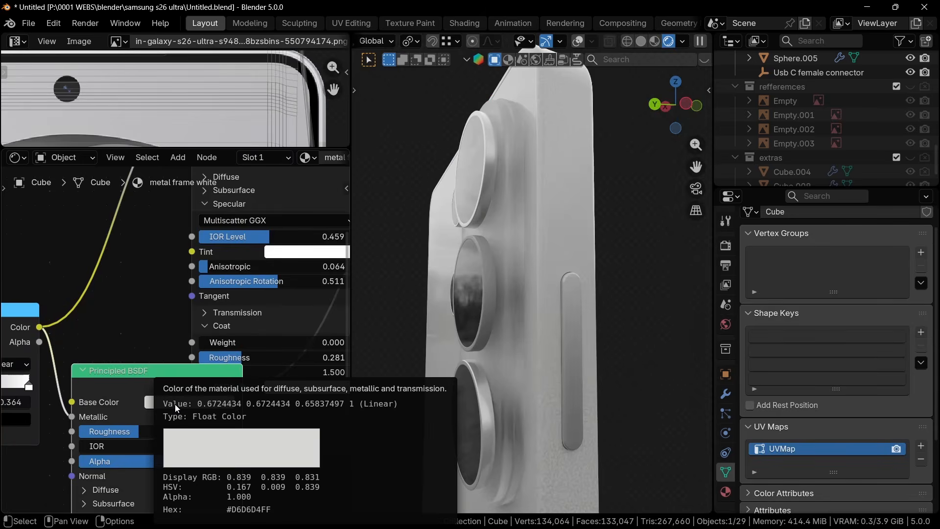
Step: Darken the metal frame white material's base colour to a value of about 0.81, save the file and check the phone
left_click(175, 402)
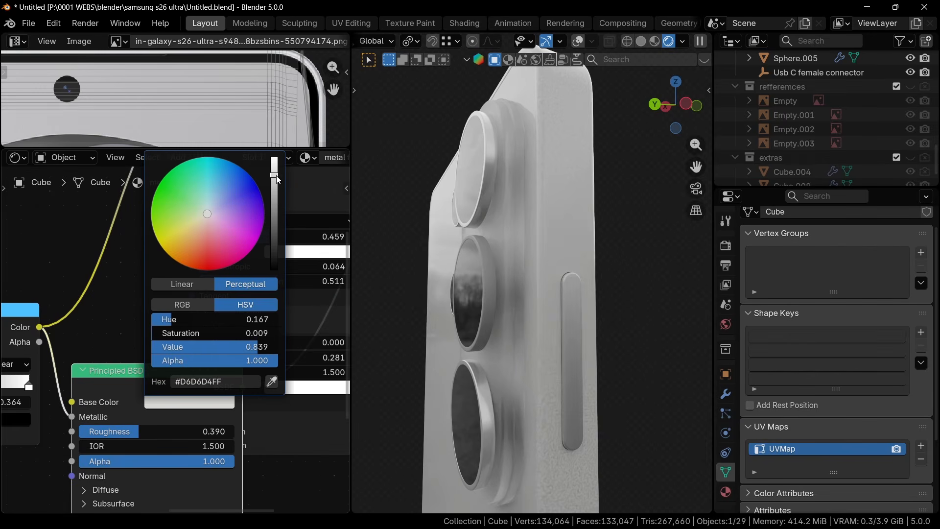
left_click_drag(277, 178, 275, 180)
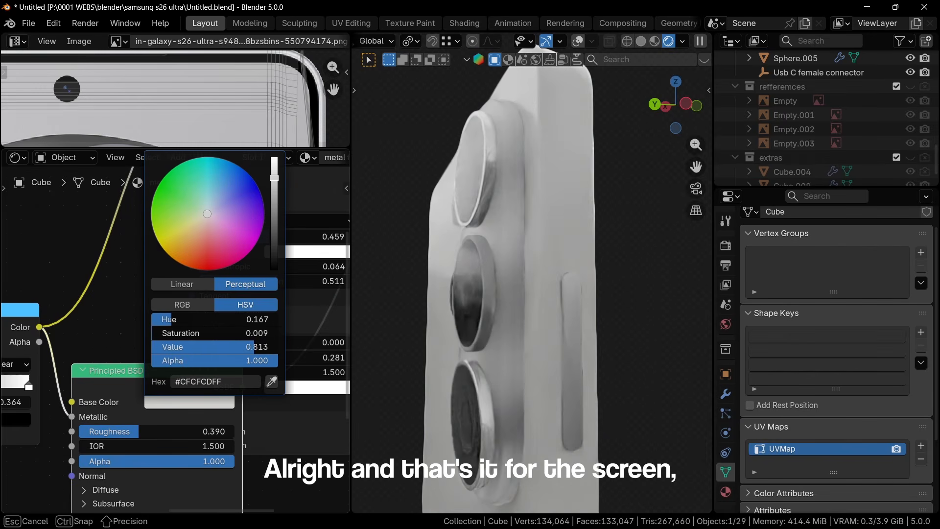
left_click(624, 217)
scroll(624, 217, "down", 6)
key("ctrl+s")
key("KP_1")
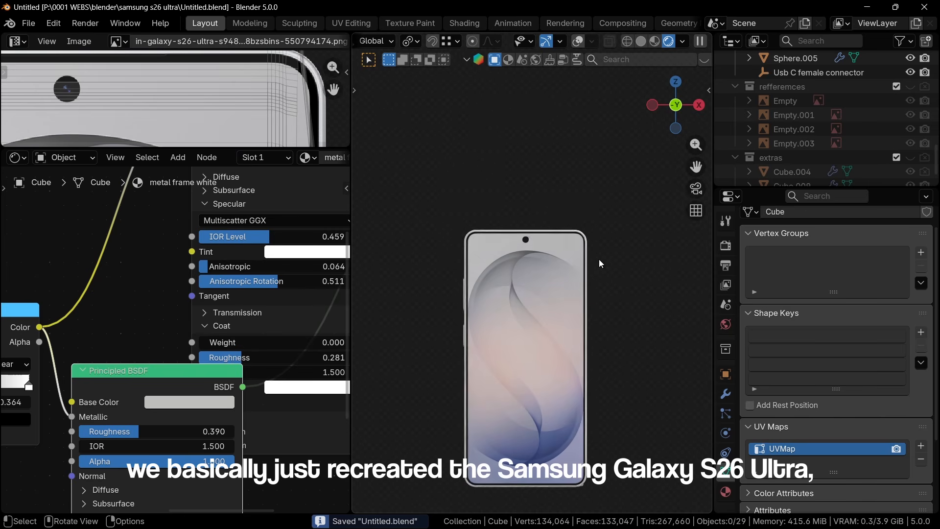
middle_click_drag(599, 260, 381, 354)
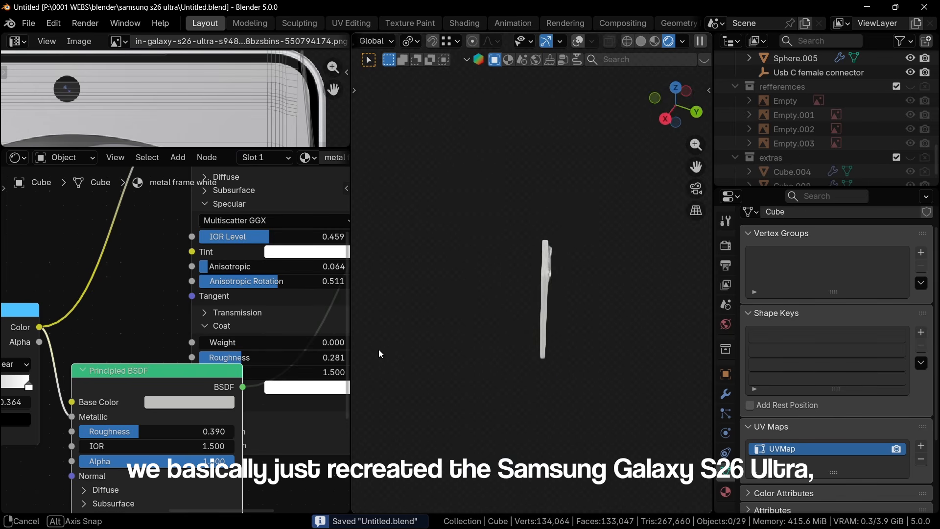
scroll(594, 306, "up", 5)
key("KP_1")
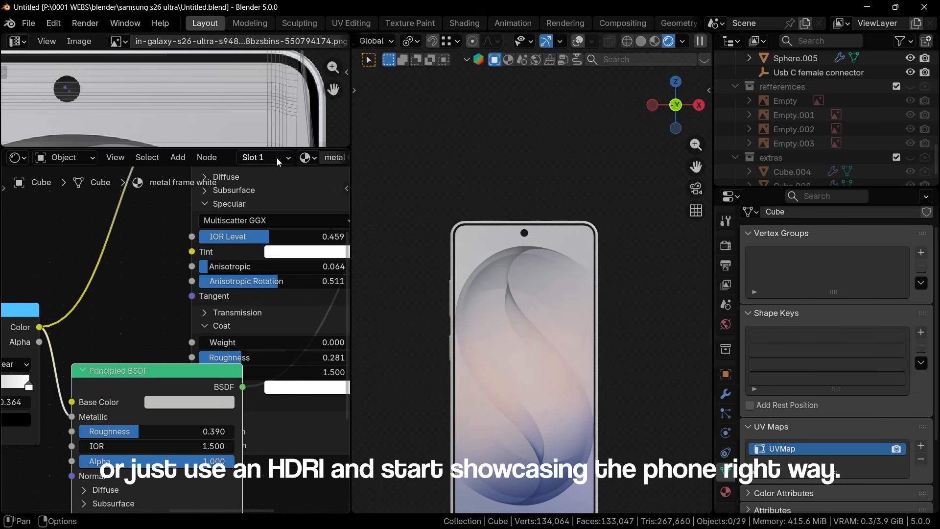
Step: Close the Shader Editor area and change the Image Editor to a 3D Viewport
right_click(229, 160)
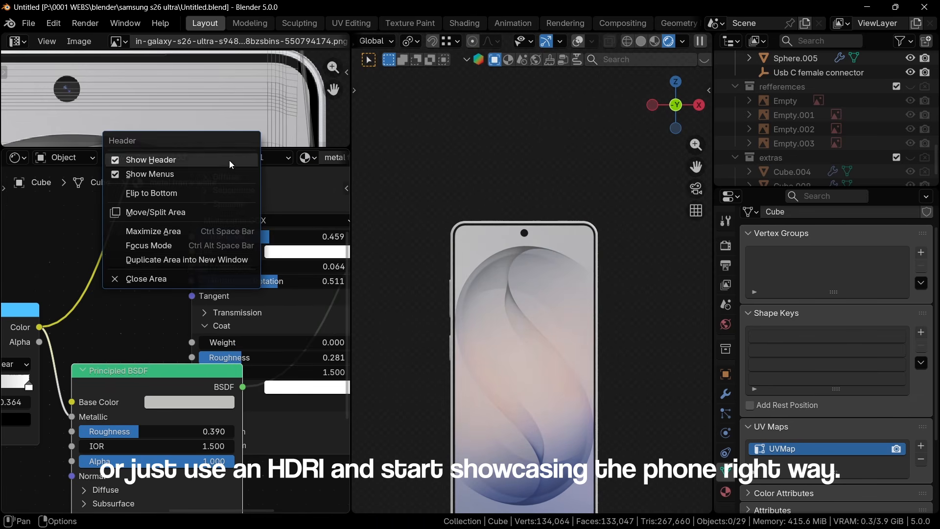
left_click(169, 286)
left_click(16, 39)
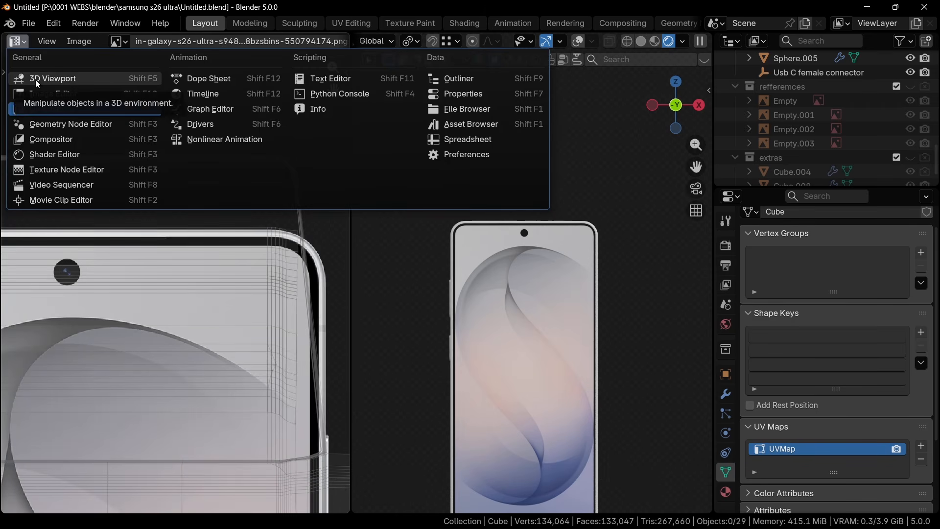
left_click(36, 80)
Step: Hide the sidebar of the new 3D Viewport showing the phone model
scroll(149, 351, "down", 3)
scroll(147, 348, "up", 10)
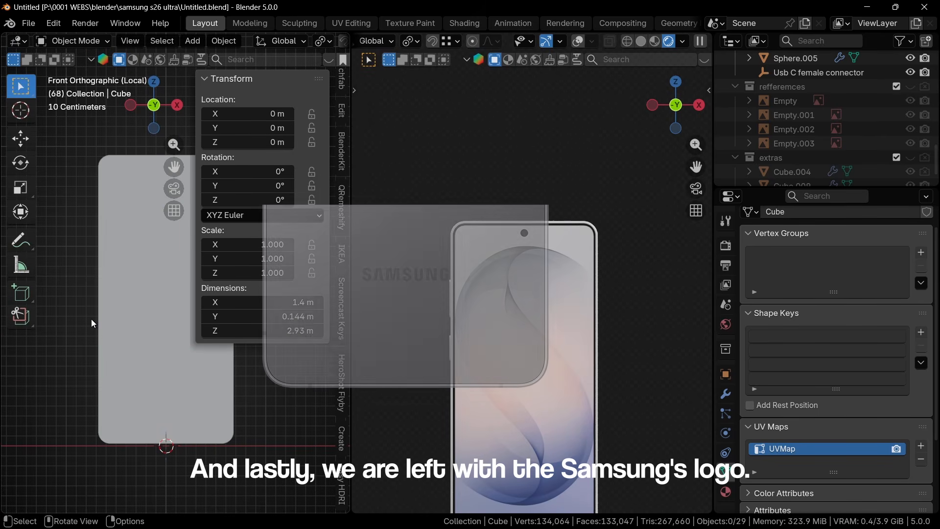
middle_click_drag(237, 373, 129, 427)
key("n")
scroll(163, 313, "down", 3)
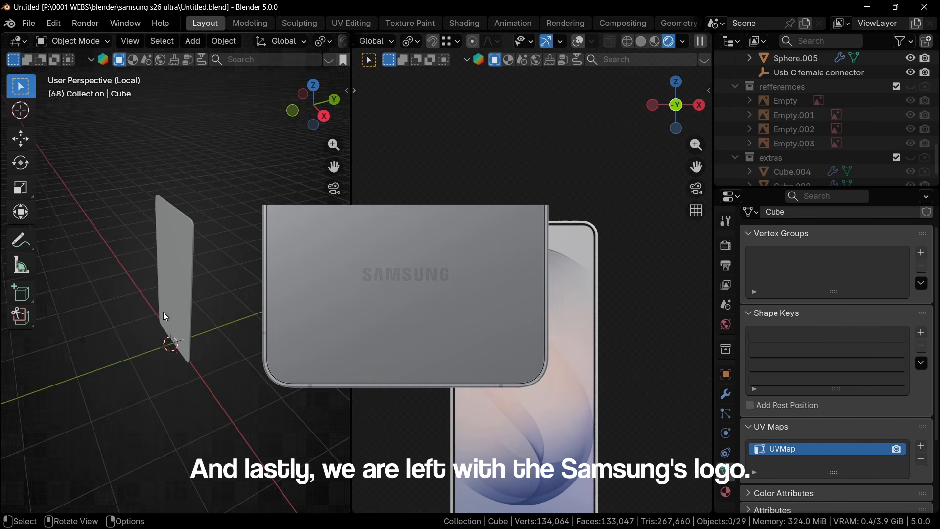
Step: Leave local view, select the phone's parent empty and rotate the whole phone around the Z axis
key("KP_Divide")
middle_click_drag(223, 277, 136, 315)
scroll(147, 309, "up", 2)
left_click(233, 218)
key("r")
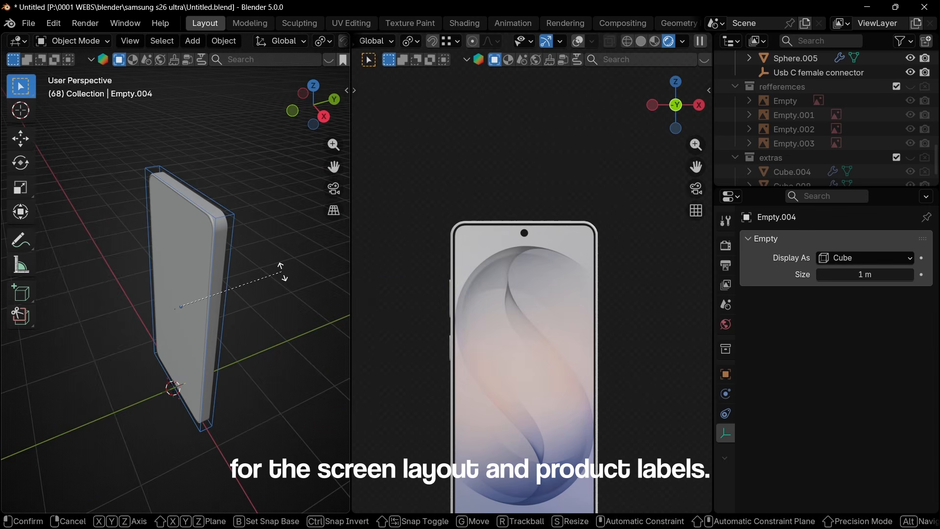
key("z")
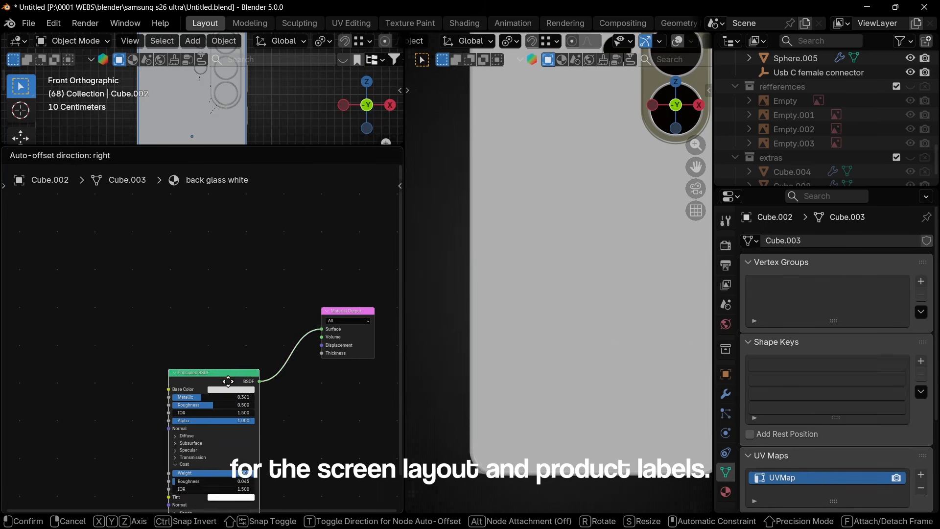
Step: Combine the back glass white shader with a second, black Principled BSDF through a Mix Shader and arrange the nodes
left_click(219, 233)
right_click_drag(240, 294, 215, 402, "ctrl+shift")
left_click_drag(208, 224, 163, 273)
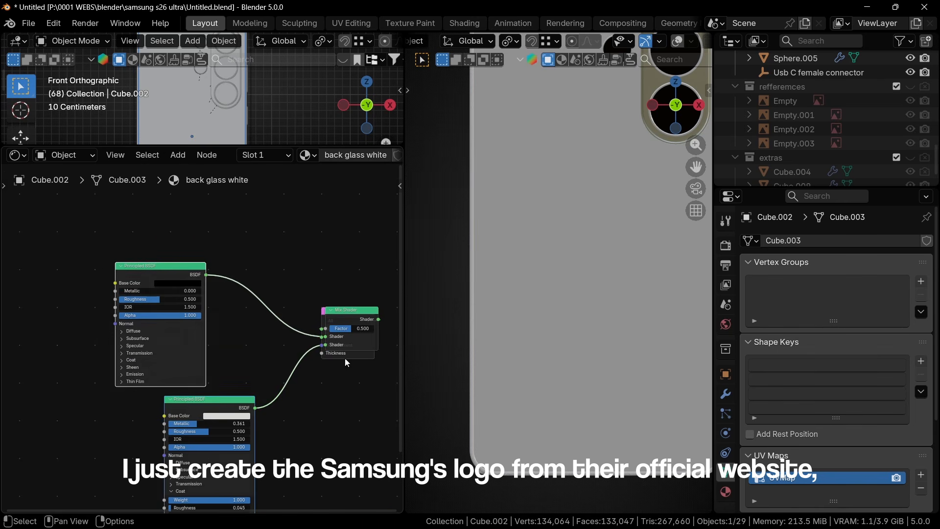
left_click_drag(344, 347, 268, 349)
left_click_drag(57, 291, 280, 443)
left_click_drag(275, 317, 197, 344)
Step: Add an Image Texture node above the shaders in the back glass white material
middle_click_drag(208, 296, 262, 339)
key("shift+a")
type("image")
key("Return")
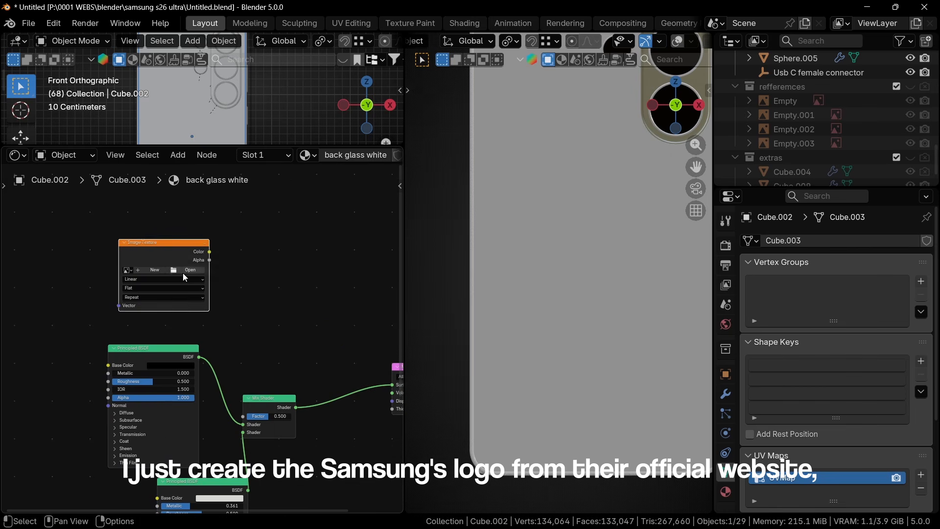
Step: Set the Samsung wordmark image texture's extension to Extend and attach Mapping and Texture Coordinate nodes to it
left_click_drag(175, 227, 153, 218)
left_click(133, 277)
left_click(132, 303)
scroll(524, 339, "down", 5)
key("ctrl+t")
middle_click_drag(205, 251, 258, 289)
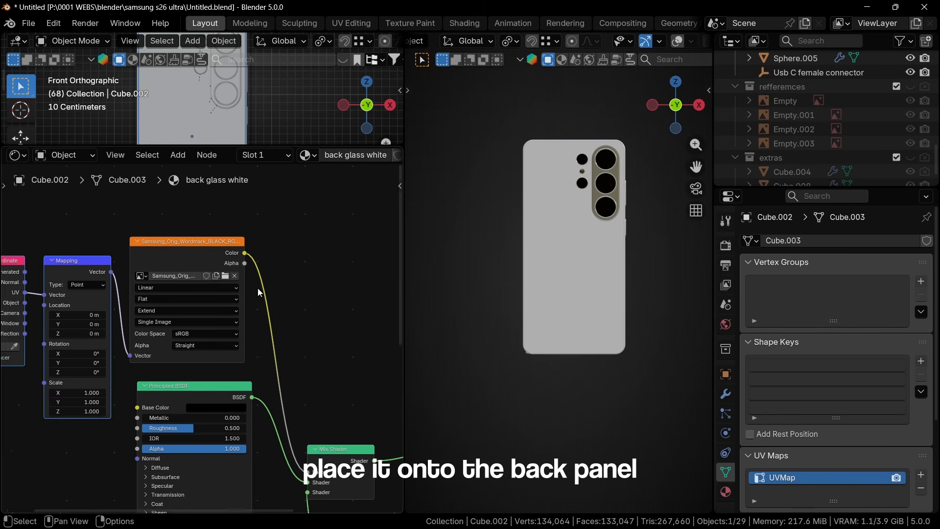
Step: Enlarge the area above the Shader Editor and change it to a UV Editor showing the Samsung wordmark
left_click_drag(235, 146, 235, 253)
left_click(25, 41)
left_click(48, 109)
scroll(253, 184, "up", 3)
Step: Enter Edit Mode on the back panel and unwrap its geometry onto the wordmark image
key("Tab")
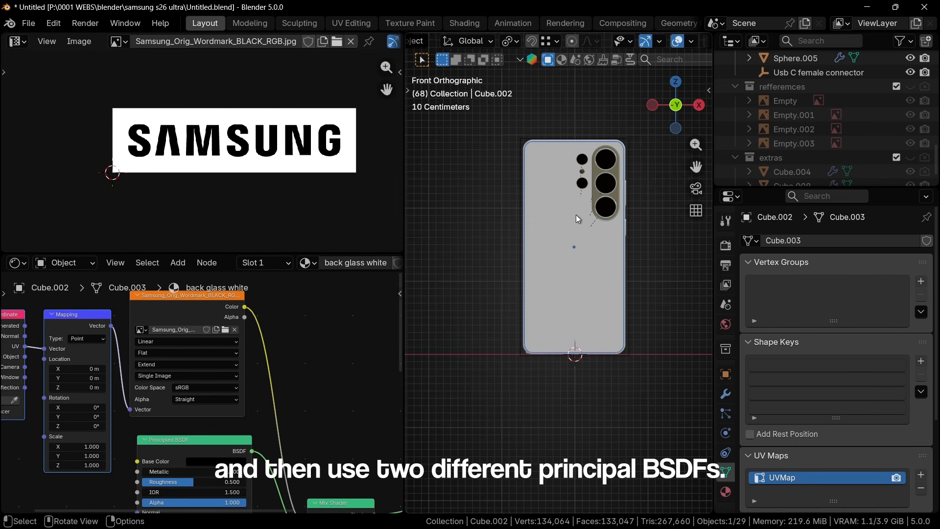
key("a")
key("u")
left_click(541, 319)
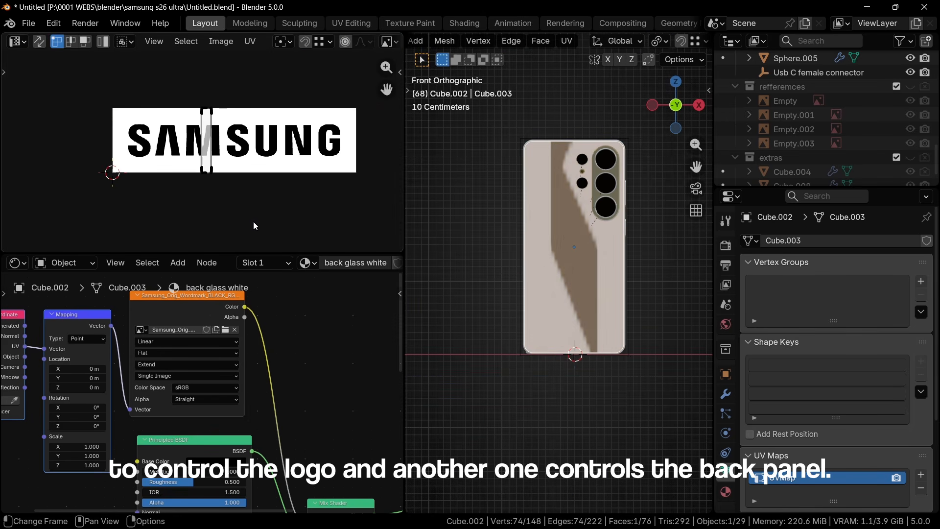
Step: Select the back panel's UV island, position it over the SAMSUNG wordmark and scale it up beyond the image
key("a")
key("g")
left_click(211, 196)
key("ctrl+i")
scroll(256, 196, "up", 3)
scroll(238, 195, "down", 2)
key("a")
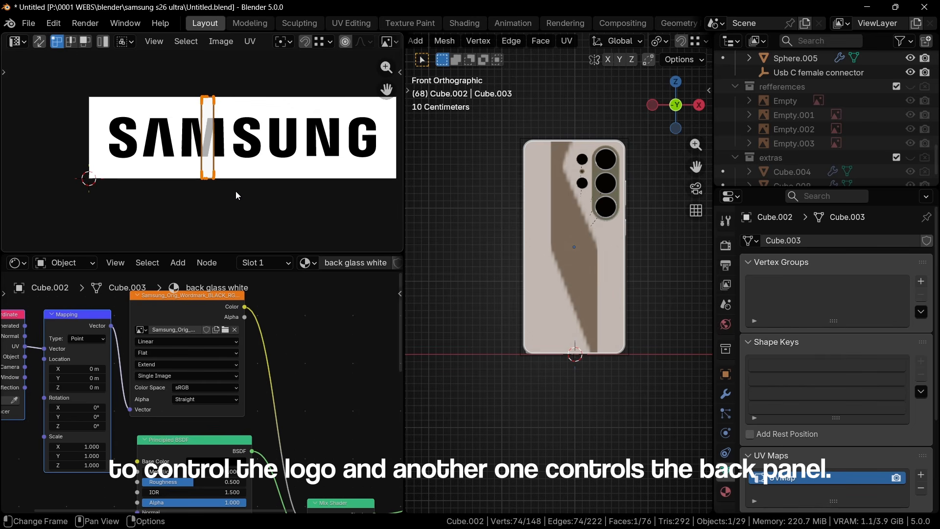
key("s")
left_click(210, 80)
scroll(210, 83, "down", 6)
key("s")
left_click(304, 214)
Step: Rotate the UV island by 90°, adjust its width along X and enlarge it to reduce the logo's distortion
key("r")
key("9")
key("0")
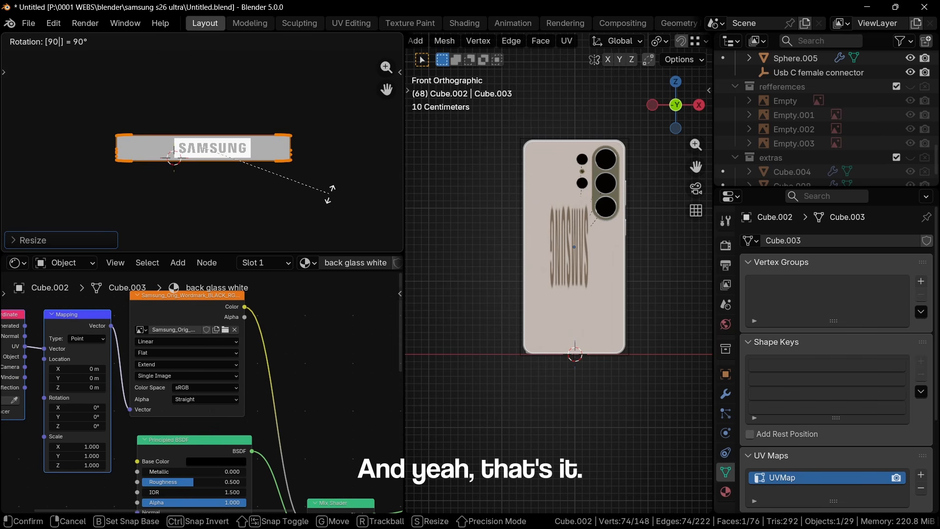
left_click(328, 195)
scroll(328, 199, "up", 1)
key("s")
key("x")
left_click(213, 163)
key("s")
left_click(384, 181)
Step: Mirror the UV island with an X scale of -1, rotate it 180° and mirror it along X again
key("s")
key("x")
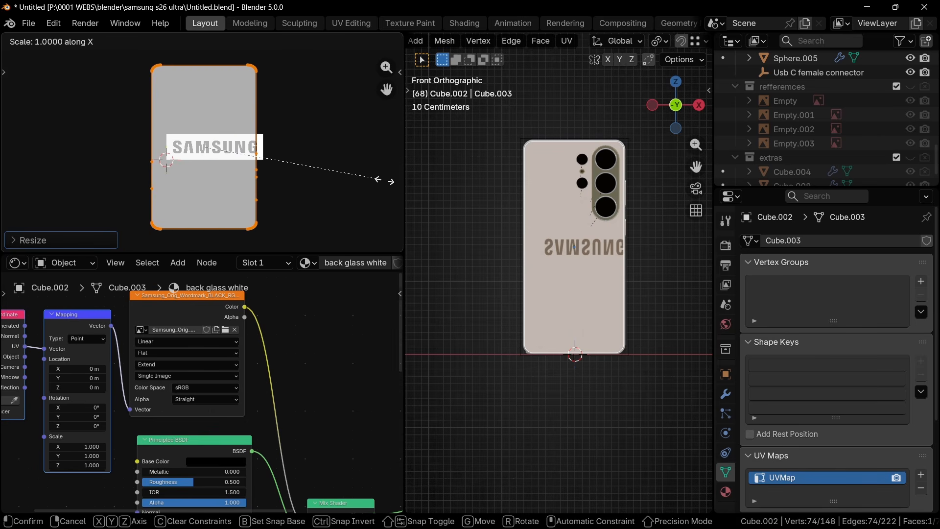
key("minus")
key("1")
left_click(385, 182)
key("r")
key("1")
key("8")
key("0")
left_click(385, 181)
key("s")
key("x")
key("minus")
key("1")
left_click(385, 181)
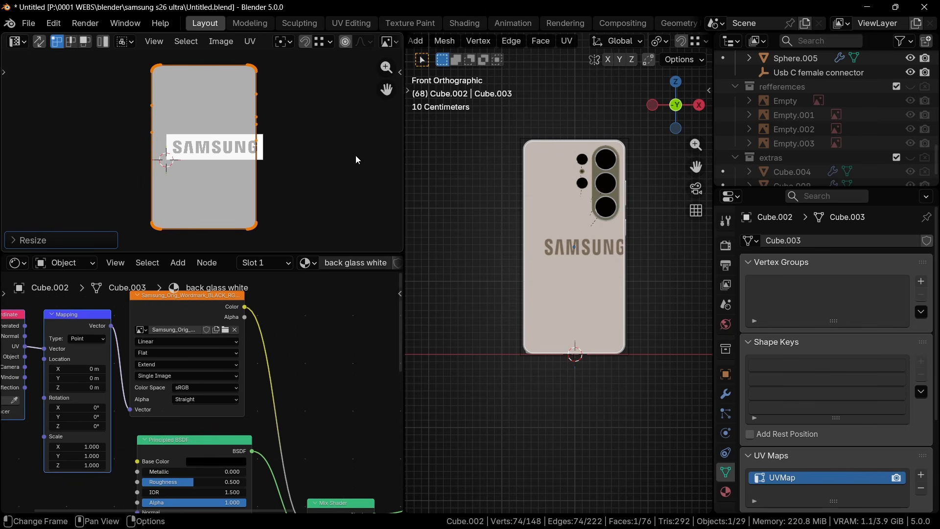
Step: Correct the UV island's width and size, and move it so the logo sits centred on the lower back panel
key("s")
key("x")
left_click(315, 185)
key("s")
left_click(344, 233)
scroll(344, 234, "down", 2)
key("g")
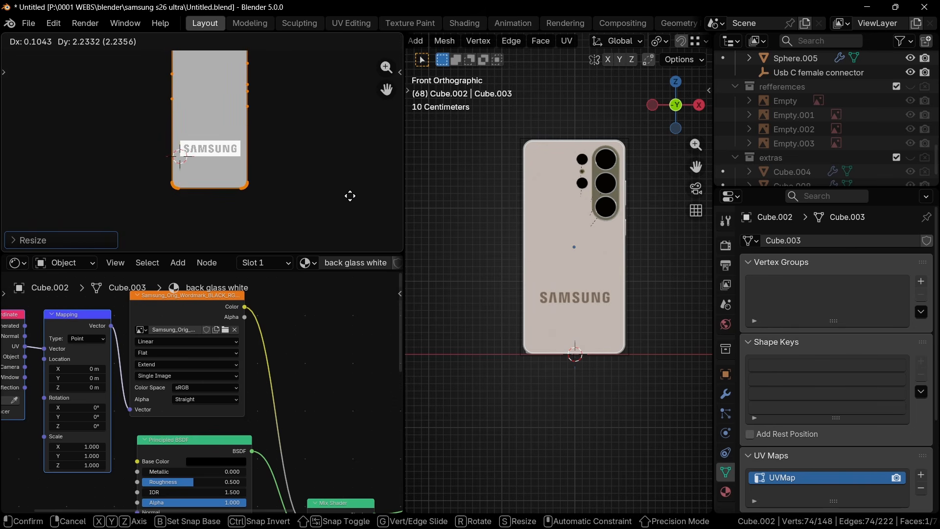
left_click(350, 193)
Step: Scale the UV island up to shrink the logo, refine its width and shift it along Y to adjust its height
key("s")
left_click(384, 249)
key("s")
key("x")
left_click(302, 153)
key("g")
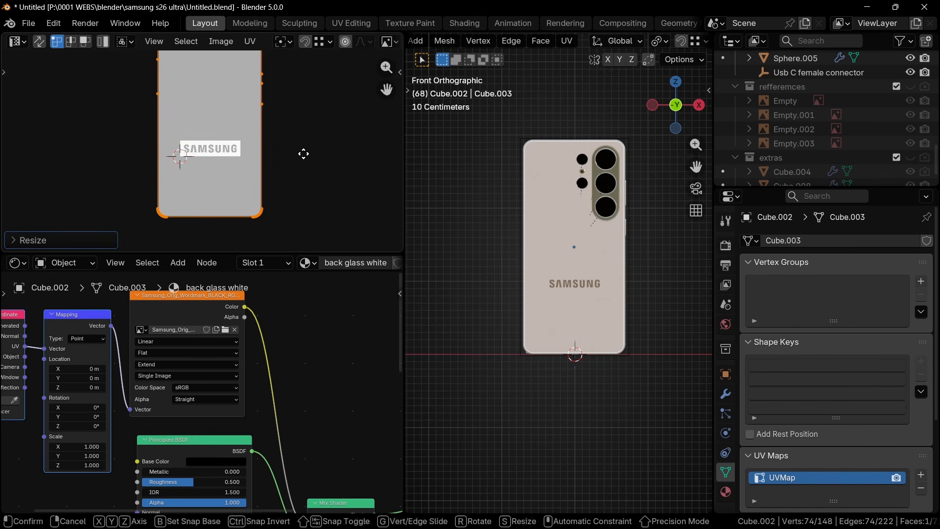
key("y")
left_click(311, 122)
key("s")
left_click(341, 160)
key("g")
key("y")
left_click(336, 134)
scroll(338, 137, "down", 1)
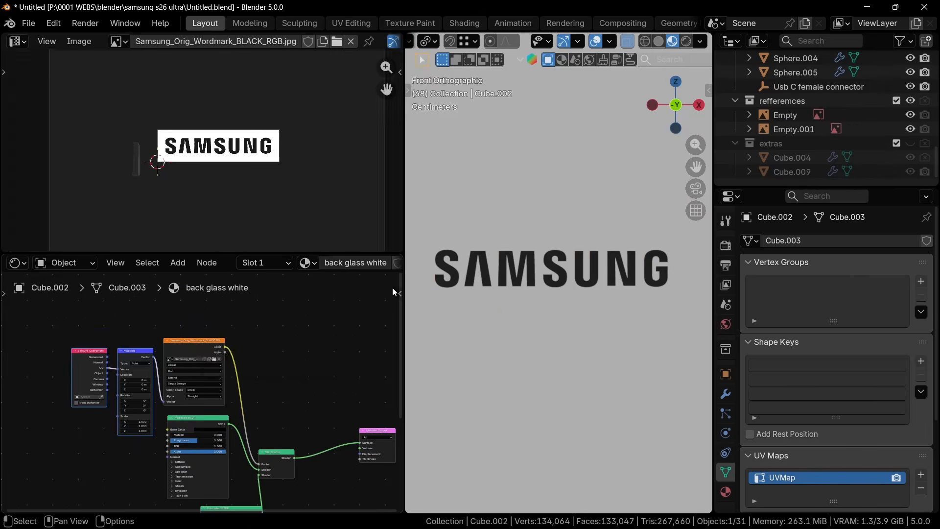
Step: Sample the back glass base colour into the black logo shader's base colour
scroll(514, 286, "down", 5)
middle_click_drag(514, 287, 578, 302)
scroll(578, 302, "up", 5)
scroll(218, 456, "up", 4)
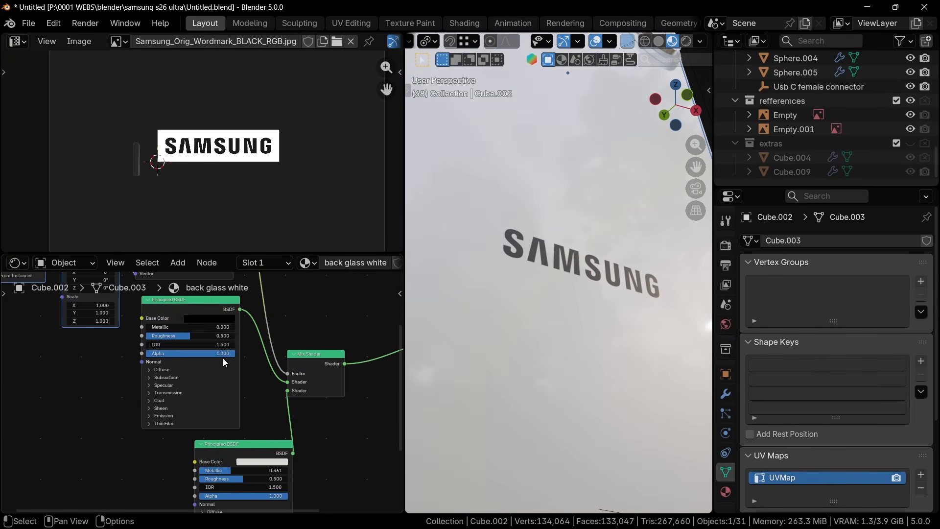
left_click(216, 318)
left_click(258, 308)
left_click(282, 456)
Step: Check the tone-on-tone Samsung logo up close and from the front, and save the file
scroll(230, 343, "up", 4)
middle_click_drag(590, 343, 608, 341)
scroll(618, 304, "down", 6)
key("KP_1")
middle_click_drag(590, 228, 580, 357, "shift")
key("ctrl+s")
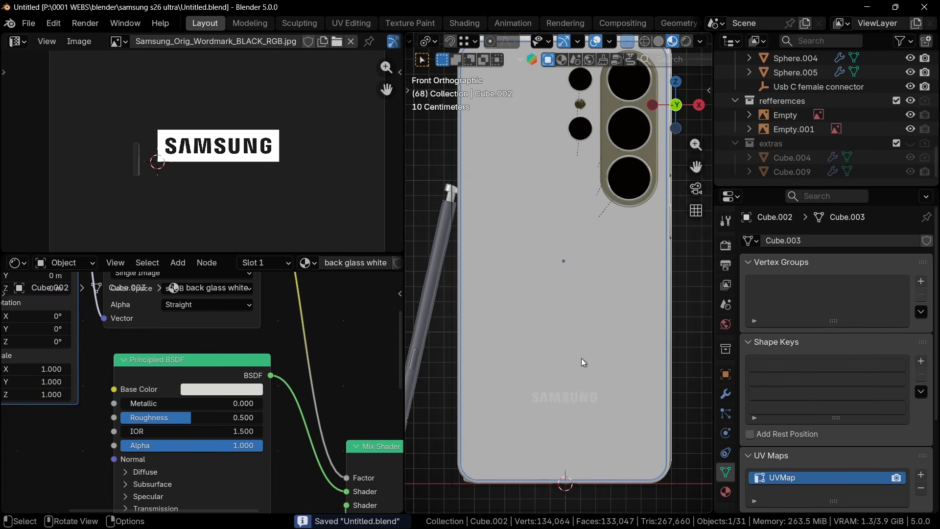
Step: Switch the viewport to rendered shading and set the logo shader's roughness to 1.000
left_click(686, 41)
left_click(686, 342)
scroll(625, 406, "down", 3)
middle_click_drag(619, 411, 564, 382)
scroll(563, 382, "up", 5)
left_click_drag(205, 416, 284, 416)
key("KP_1")
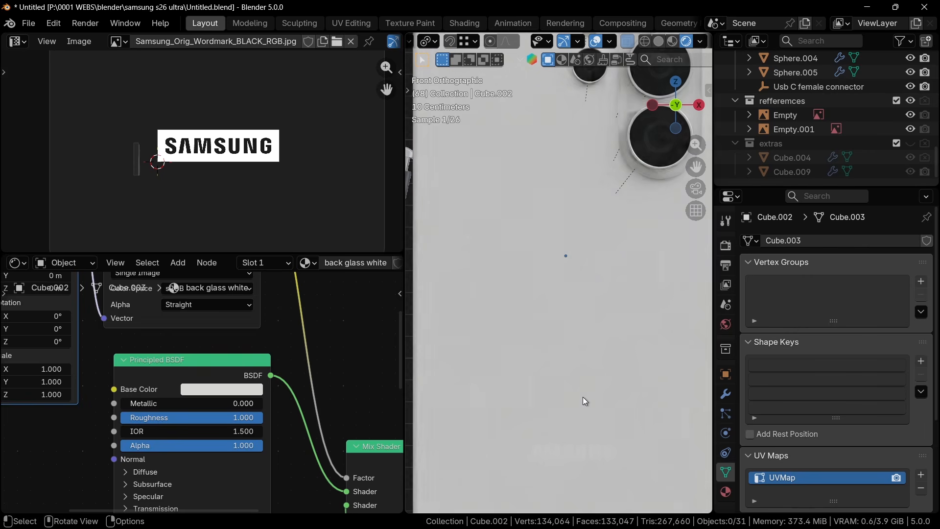
Step: Inspect the logo shader's Coat settings and base colour, and review the whole rendered phone
middle_click_drag(167, 479, 169, 313)
left_click(145, 381)
left_click(143, 356)
middle_click_drag(375, 365, 377, 438)
left_click(228, 297)
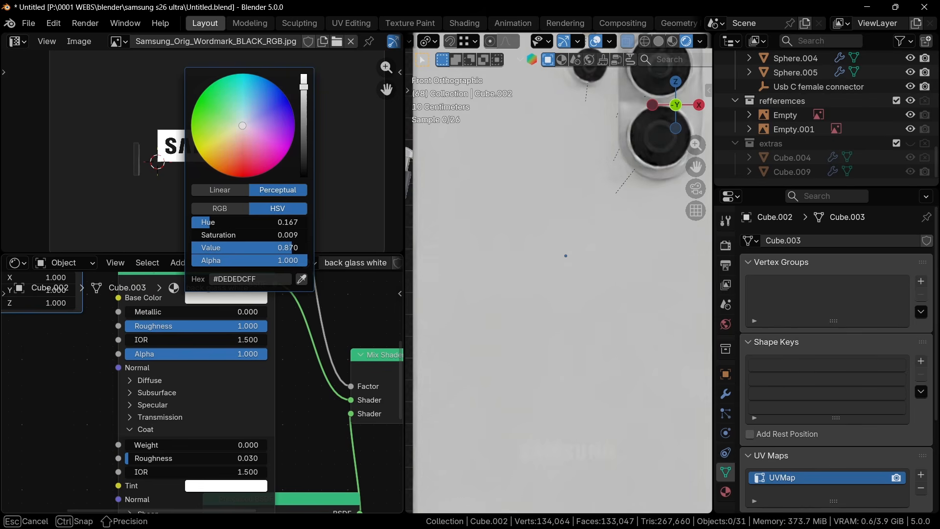
scroll(608, 450, "down", 4)
scroll(612, 421, "down", 3)
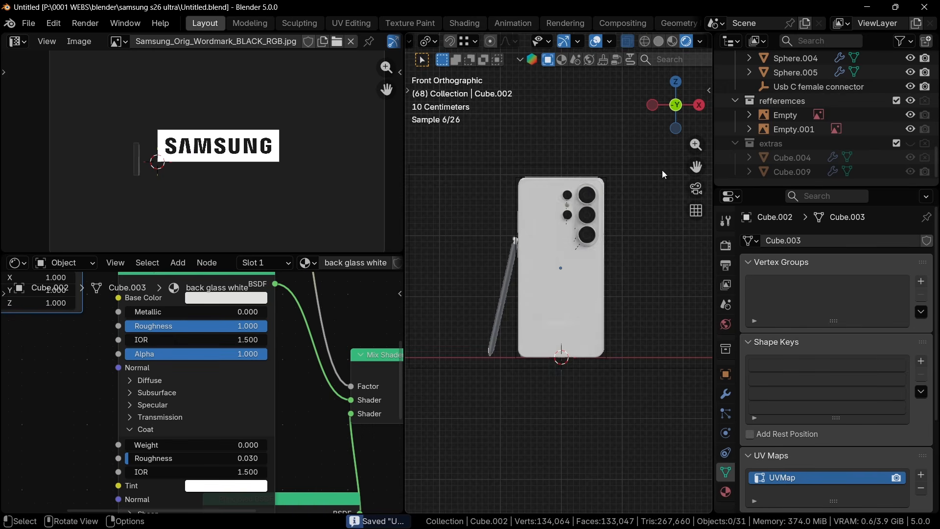
middle_click_drag(662, 169, 455, 281)
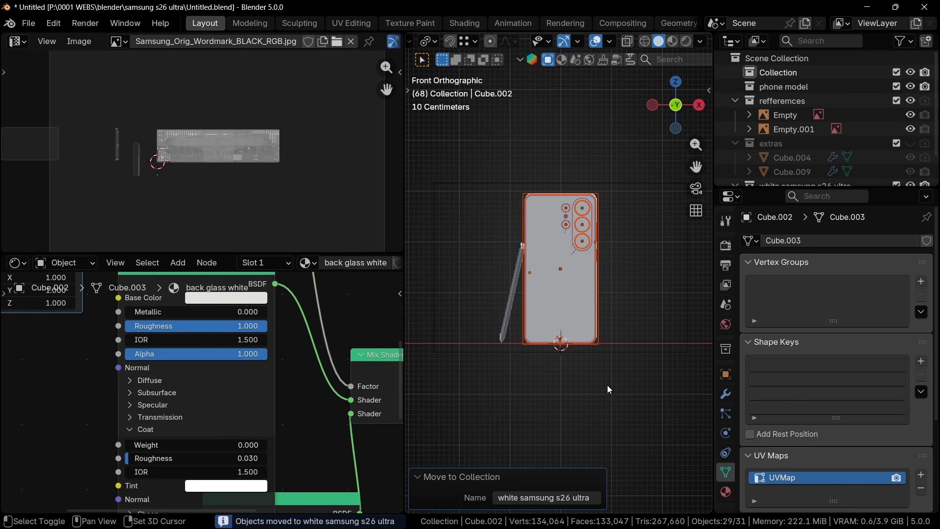
Step: Duplicate the whole phone along the negative X axis and place the copy beside the original
key("shift+d")
key("x")
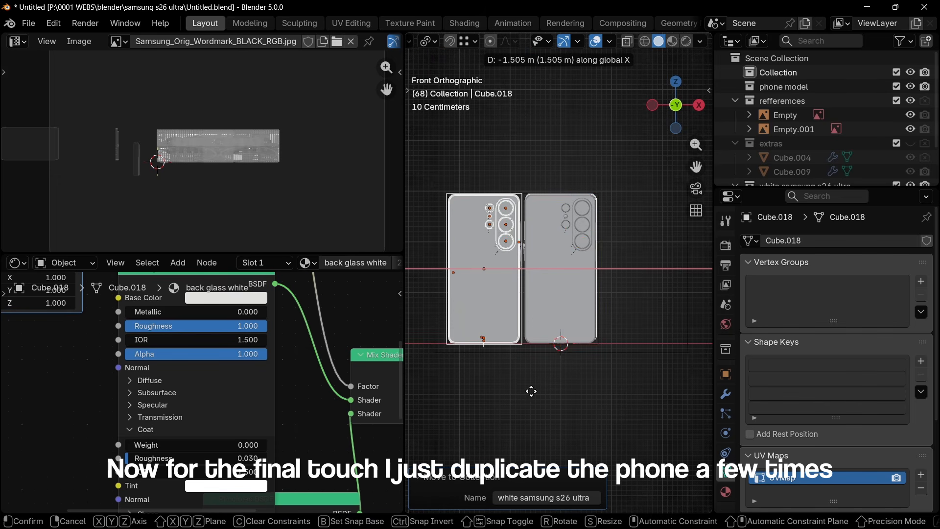
left_click(523, 398)
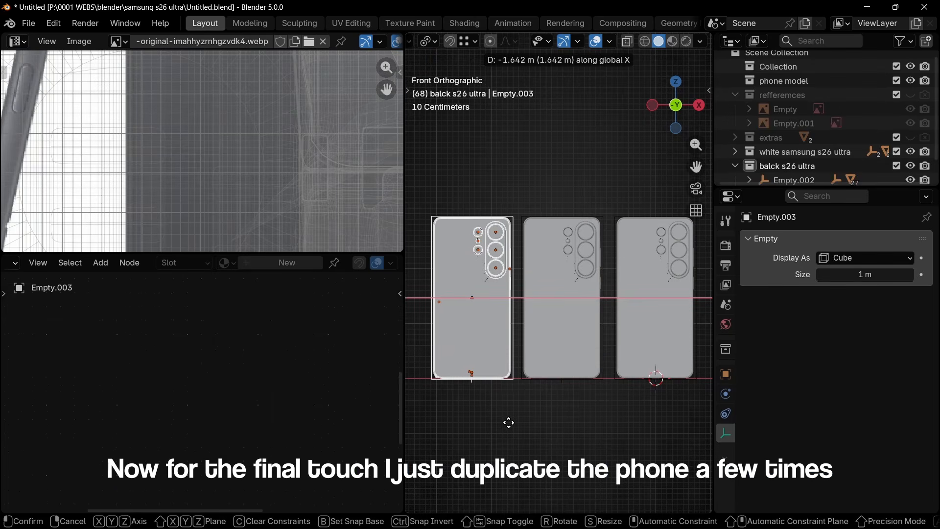
Step: Place the third phone copy about 1.63 m along negative X and move it to a new collection named "sky blue"
left_click(508, 422)
right_click(505, 334)
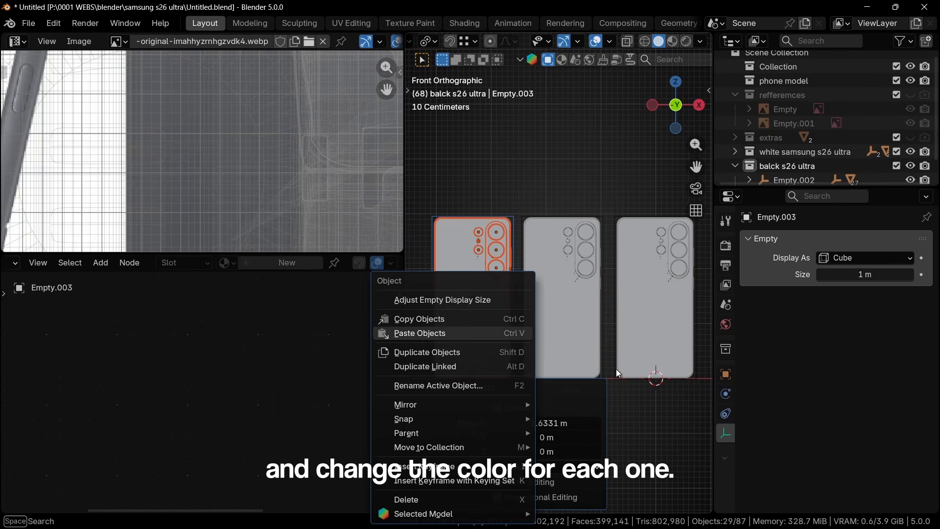
key("m")
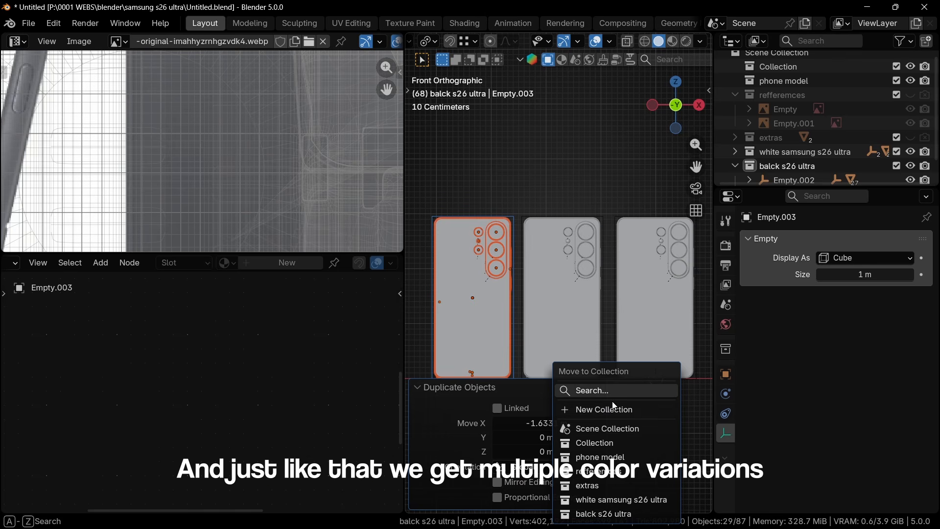
left_click(612, 402)
type("sk")
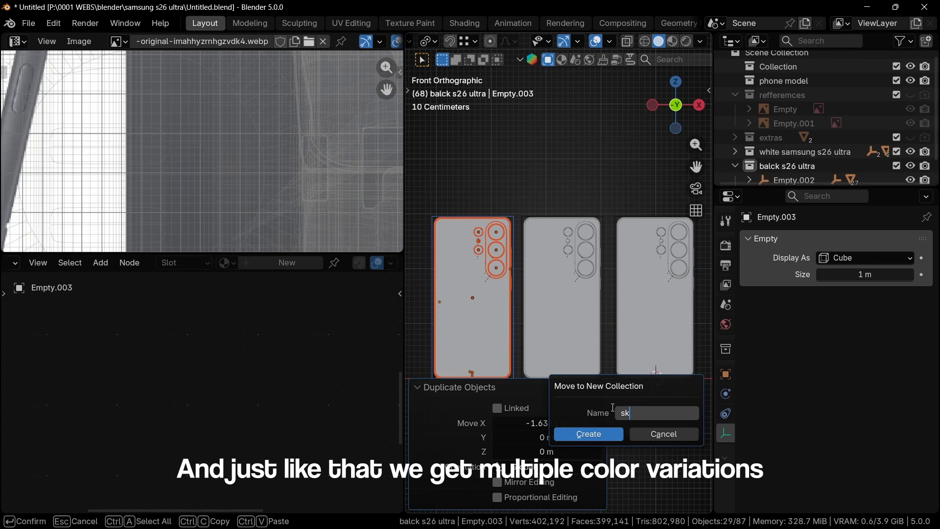
type("y blue")
key("Return")
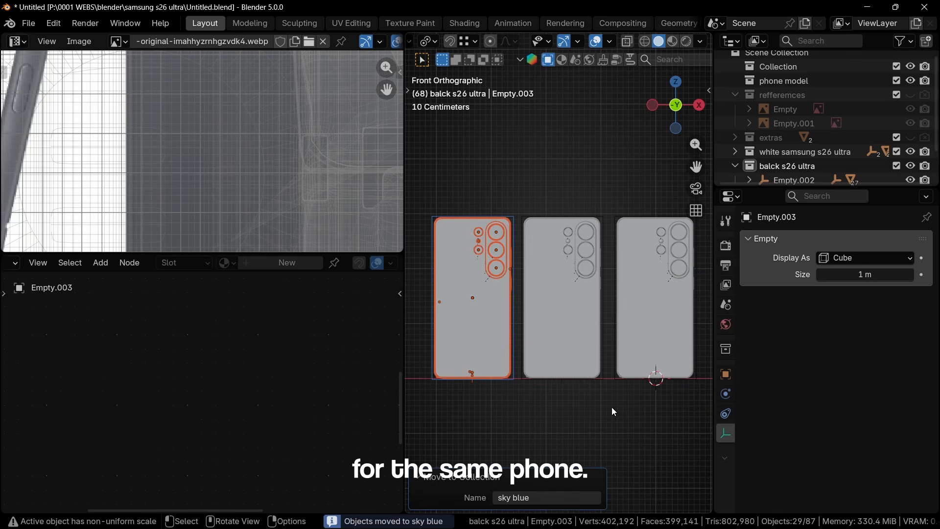
Step: Frame the sky blue phone copy and unlink the webp reference image from the image area
key("KP_Decimal")
scroll(97, 78, "down", 5)
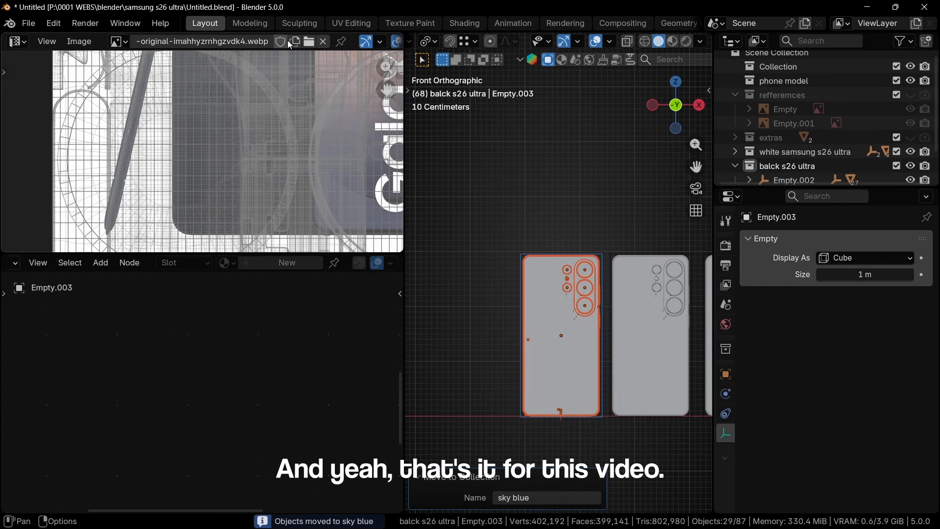
left_click(325, 42)
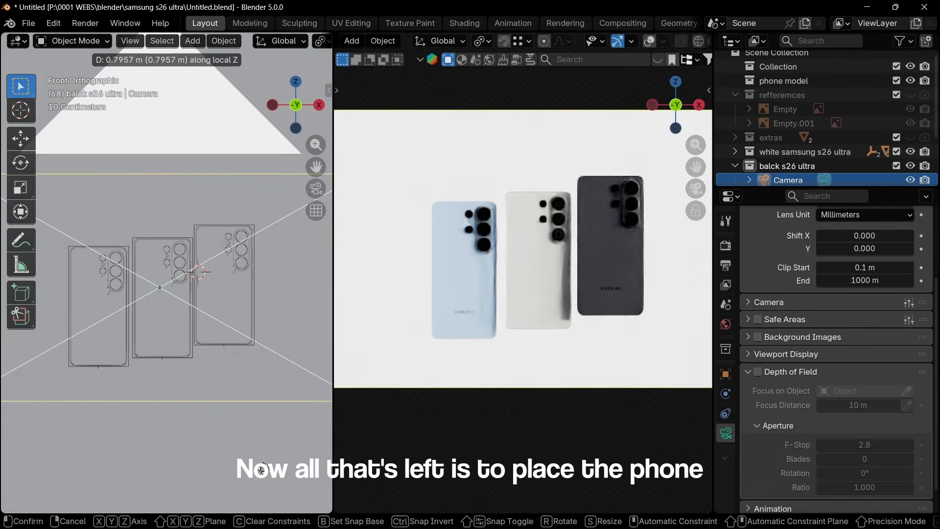
Step: Move the camera about 0.8 m along its local Z axis to frame the three phones
left_click(260, 451)
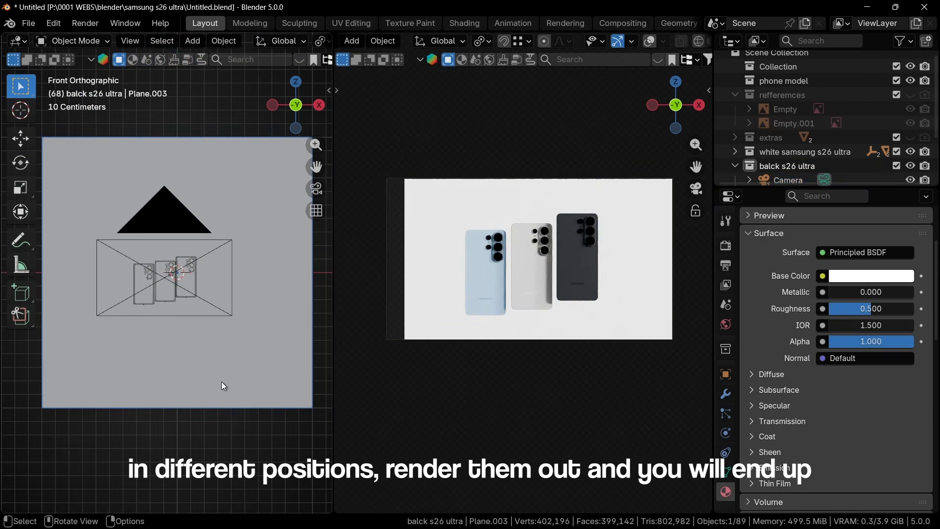
Step: Shift the white backdrop plane about 0.2 m along negative X and enlarge it about 1.5 times to fill the camera view
key("s")
key("x")
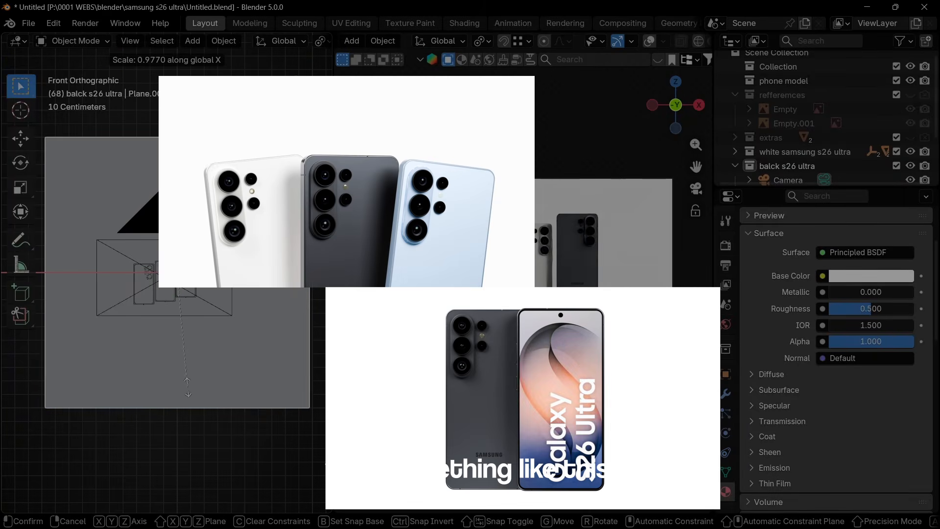
key("g")
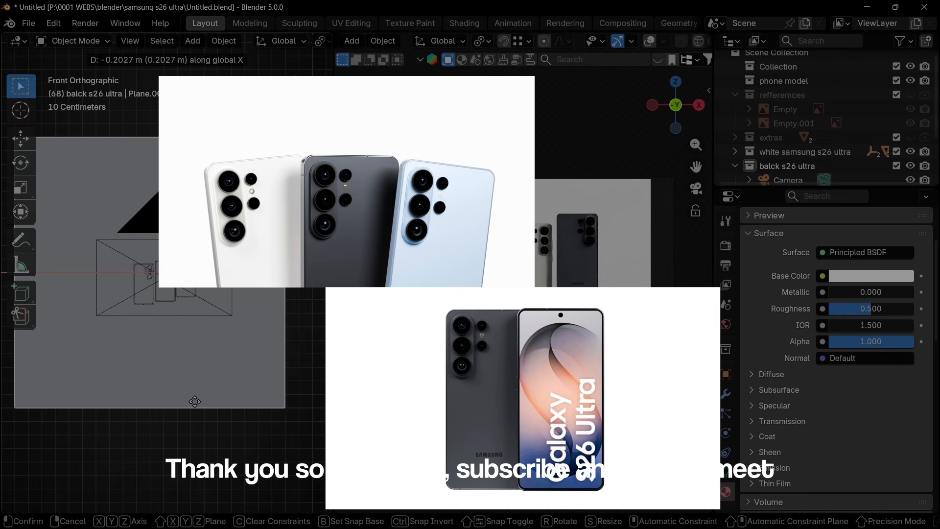
left_click(196, 403)
key("s")
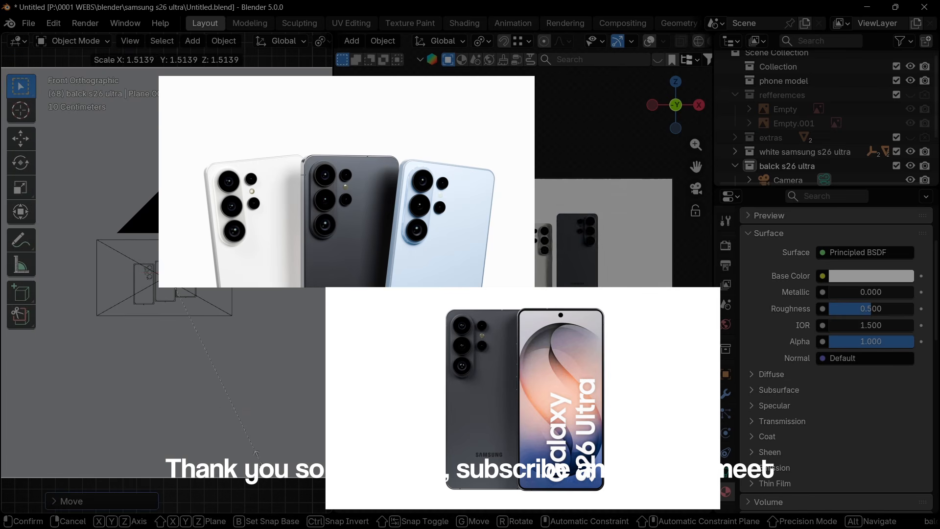